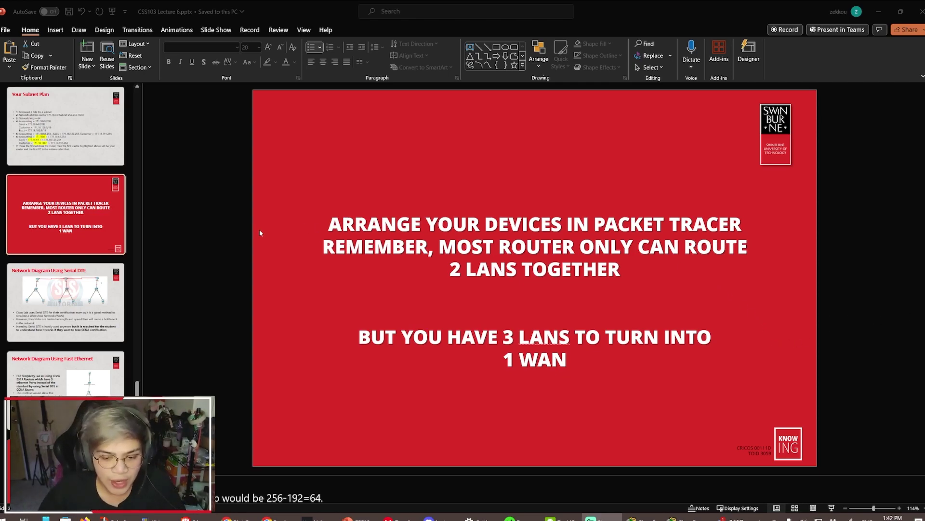
- Review the Cafebell.co scenario, subnet preparation, subnet plan, Serial DTE and Fast Ethernet network diagram slides
{"action": "scroll", "coordinate": [105, 145], "scroll_direction": "up", "scroll_amount": 5}
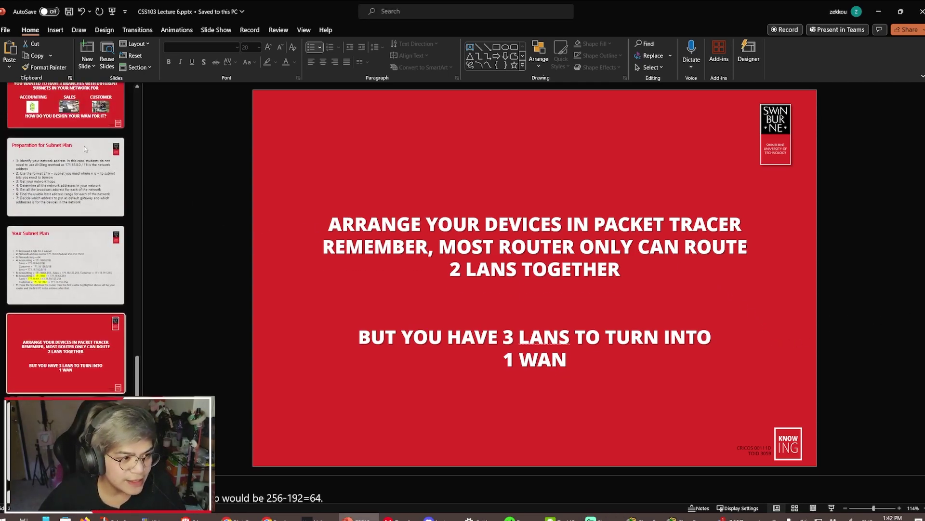
{"action": "left_click", "coordinate": [71, 151]}
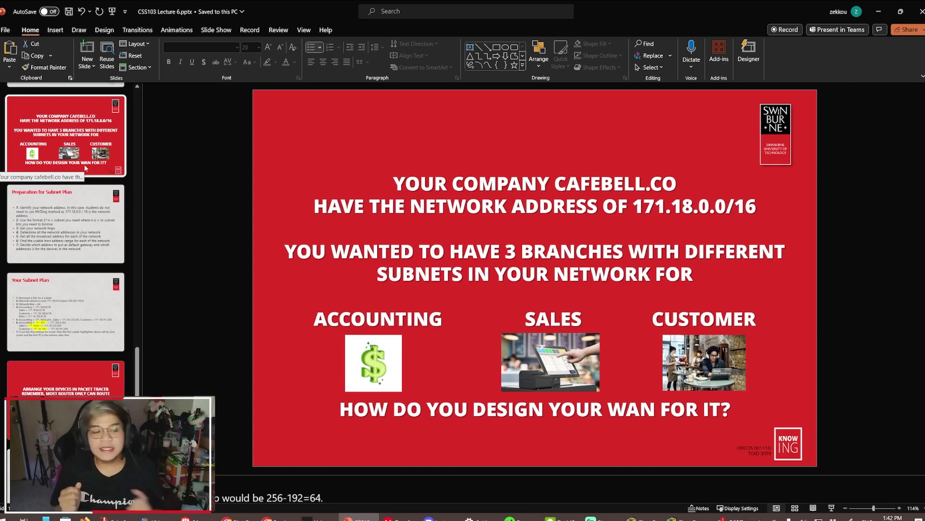
{"action": "left_click", "coordinate": [72, 235]}
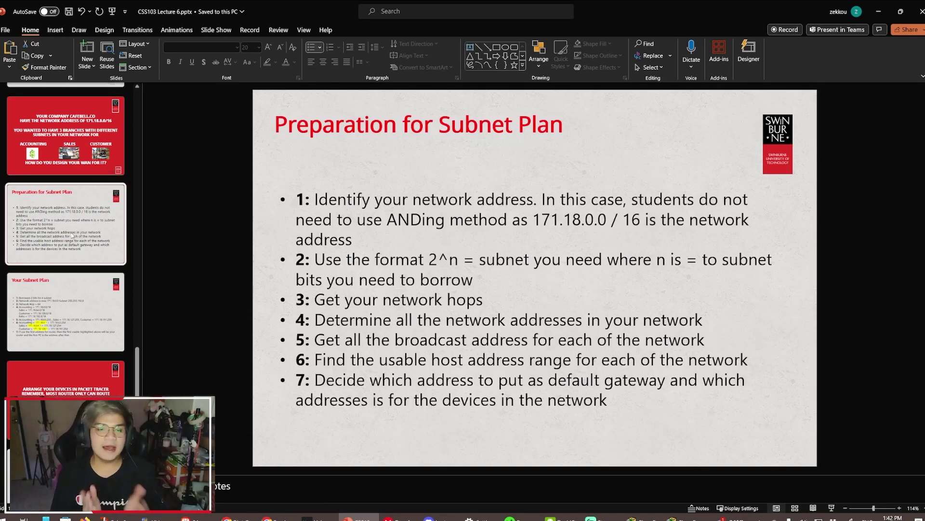
{"action": "left_click", "coordinate": [60, 304]}
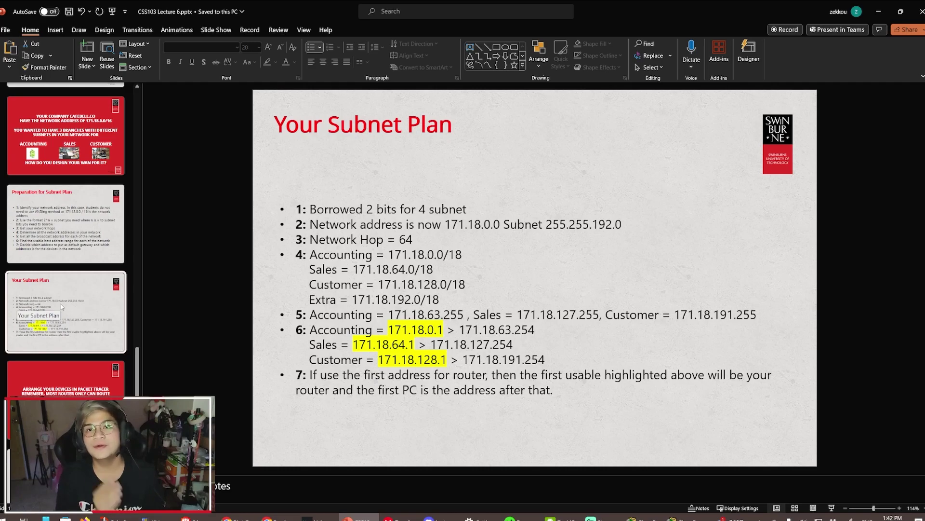
{"action": "scroll", "coordinate": [60, 304], "scroll_direction": "down", "scroll_amount": 3}
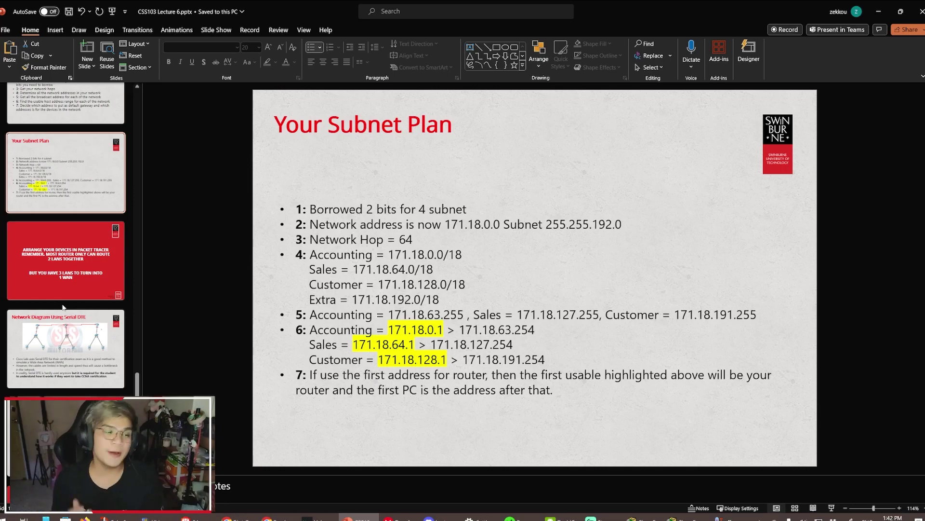
{"action": "left_click", "coordinate": [79, 333]}
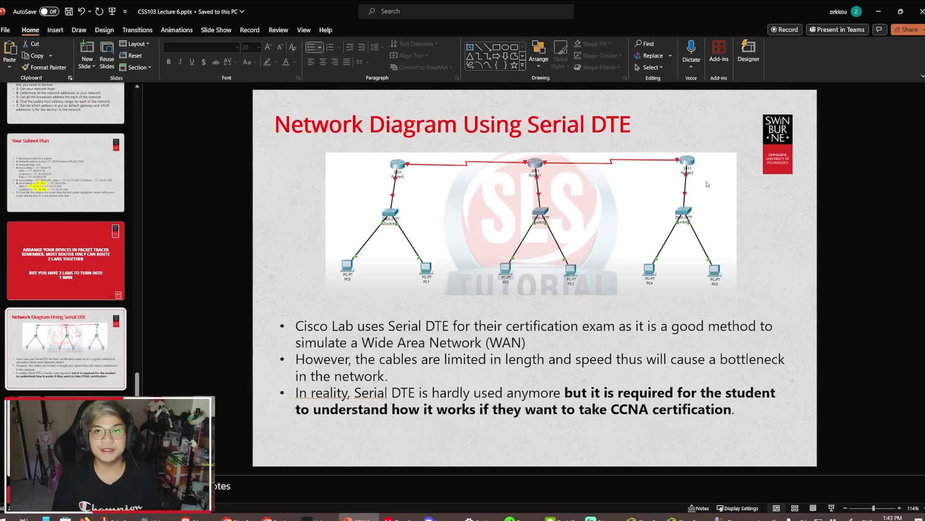
{"action": "key", "text": "Page_Down"}
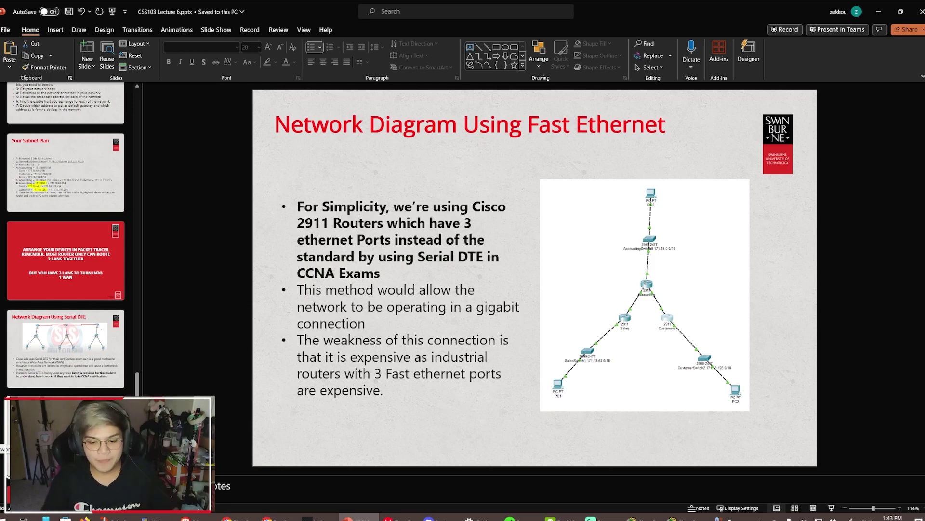
- Switch to Cisco Packet Tracer and place three 2960-24TT switches in a triangle on the logical workspace
{"action": "left_click", "coordinate": [641, 518]}
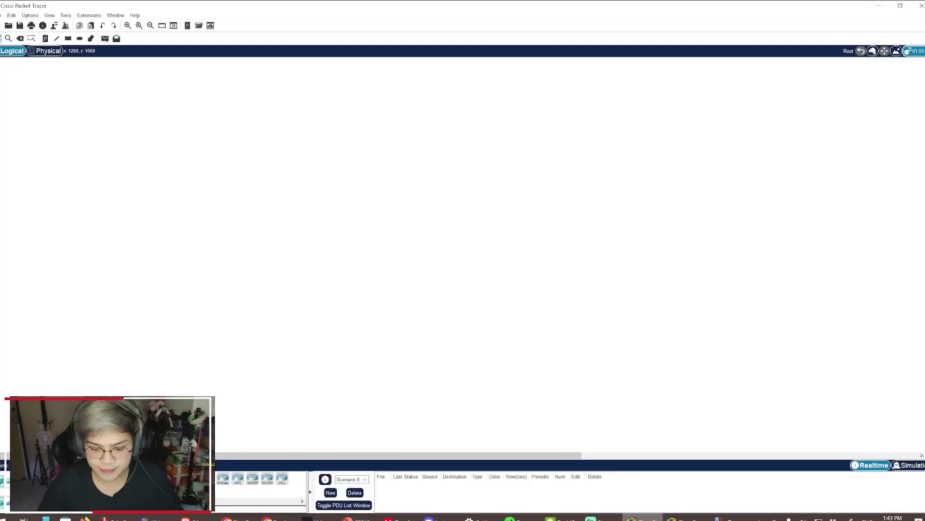
{"action": "left_click", "coordinate": [682, 518]}
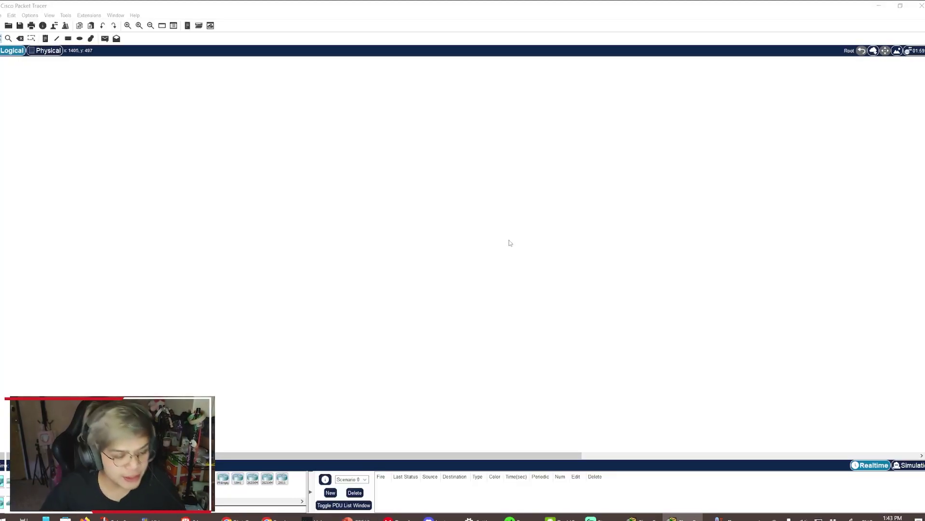
{"action": "key", "text": "alt+Tab"}
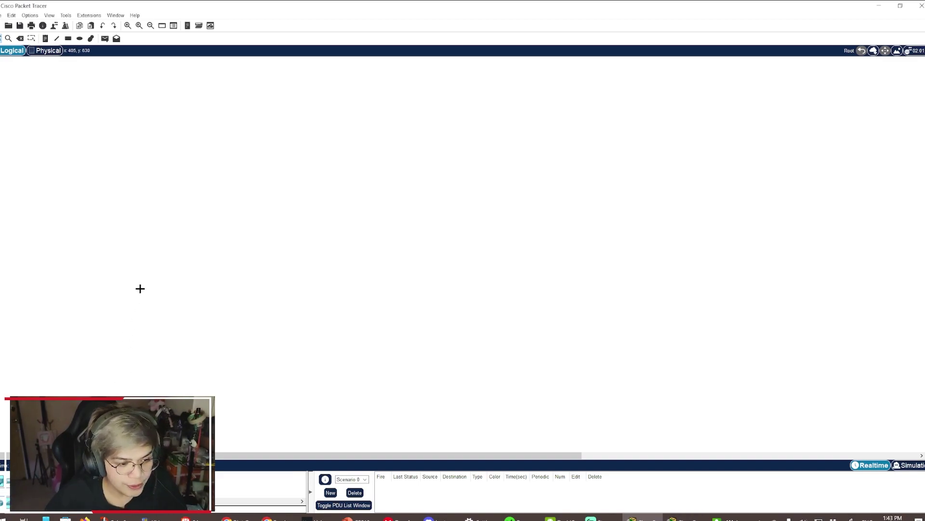
{"action": "left_click", "coordinate": [217, 225]}
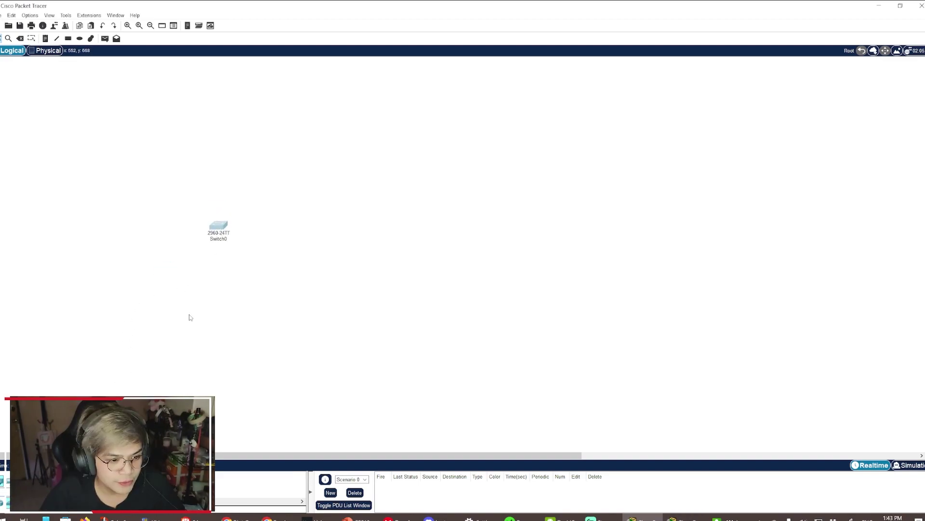
{"action": "left_click", "coordinate": [152, 292]}
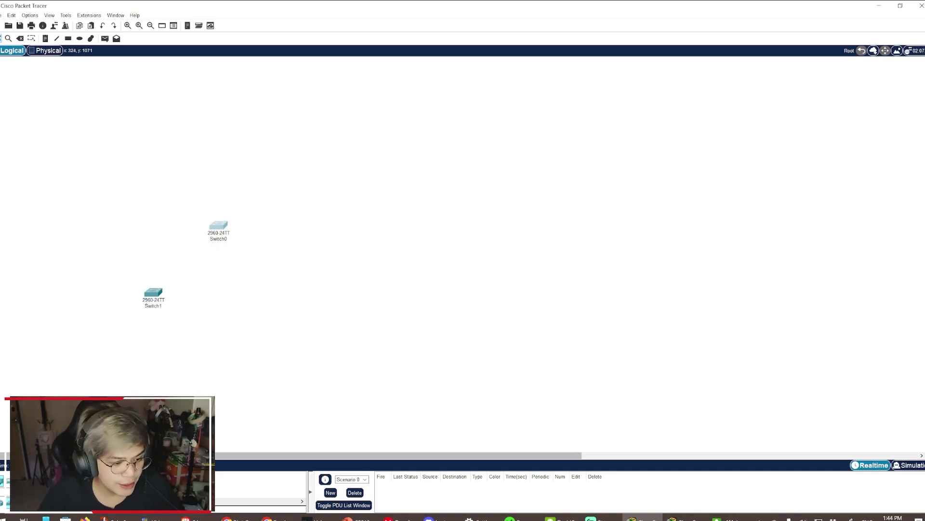
{"action": "left_click", "coordinate": [255, 289]}
- Rename the upper switch AccountingSwitch0, the lower-right one CustomerSwitch2 and the lower-left one SalesSwitch1
{"action": "left_click", "coordinate": [221, 239]}
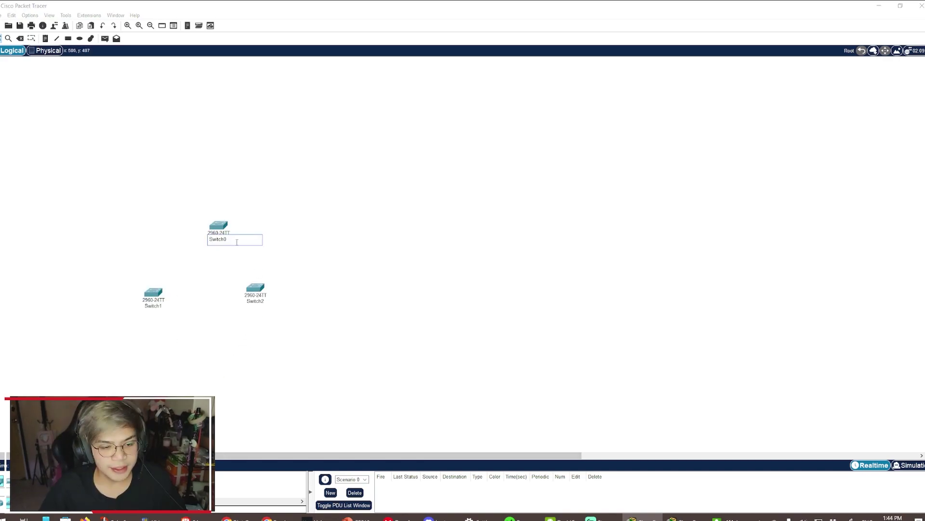
{"action": "type", "text": "Accounting"}
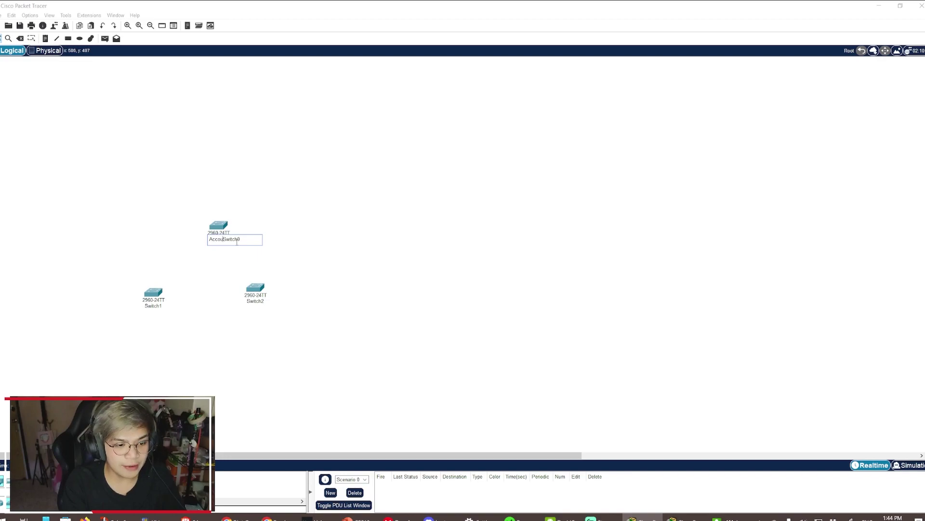
{"action": "left_click", "coordinate": [255, 302]}
{"action": "type", "text": "Customer"}
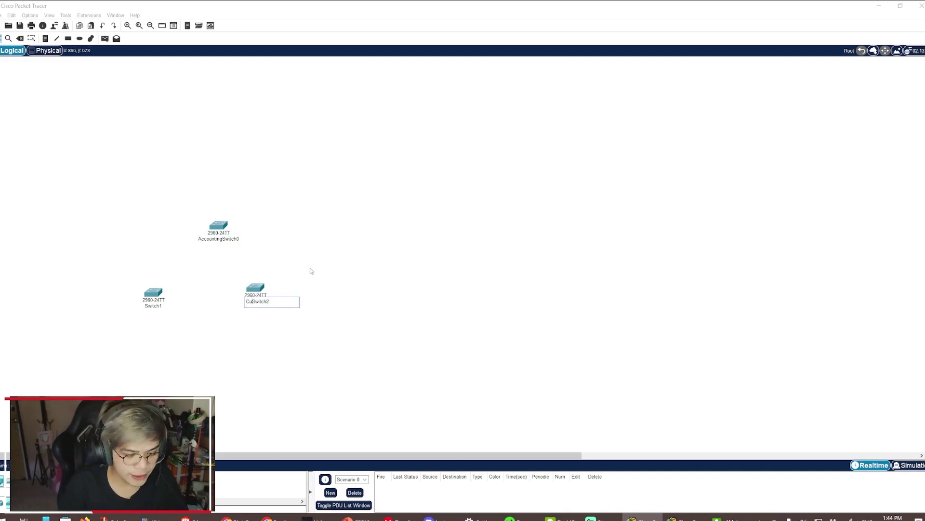
{"action": "left_click", "coordinate": [145, 306]}
{"action": "type", "text": "Sales"}
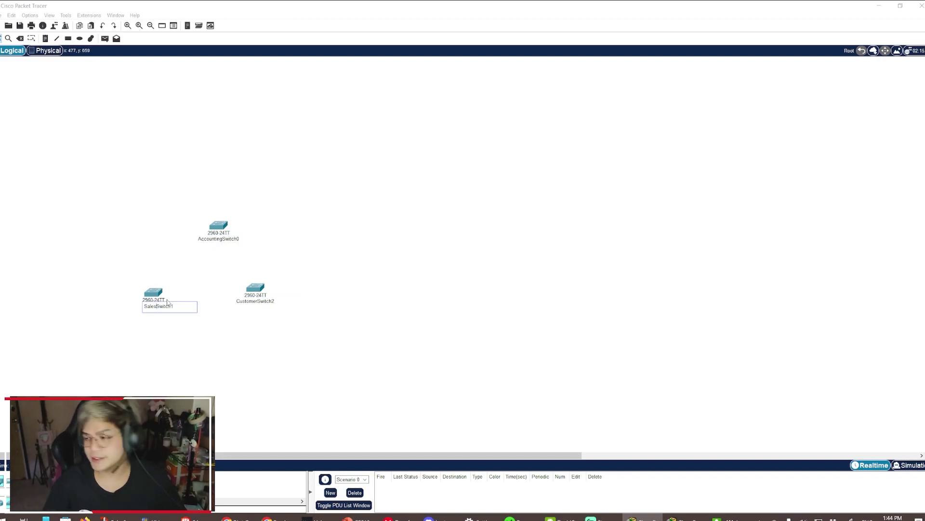
- Switch to PowerPoint and check the Accounting, Sales and Customer network addresses on the Your Subnet Plan slide
{"action": "left_click", "coordinate": [348, 519]}
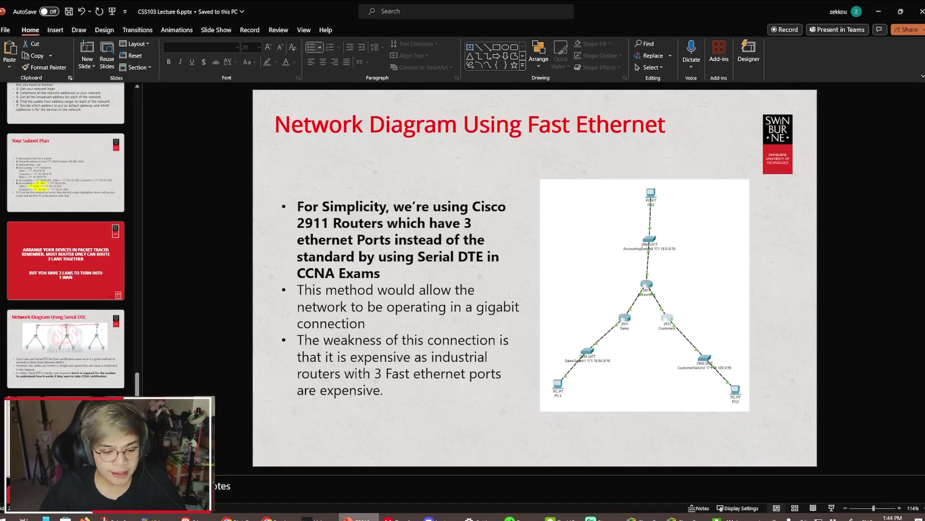
{"action": "left_click", "coordinate": [62, 231]}
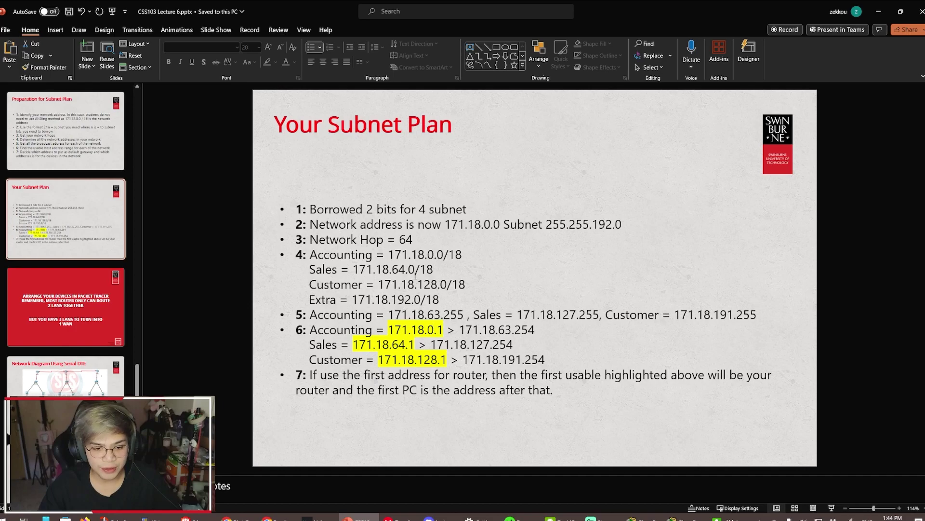
{"action": "left_click_drag", "start_coordinate": [389, 255], "coordinate": [462, 255]}
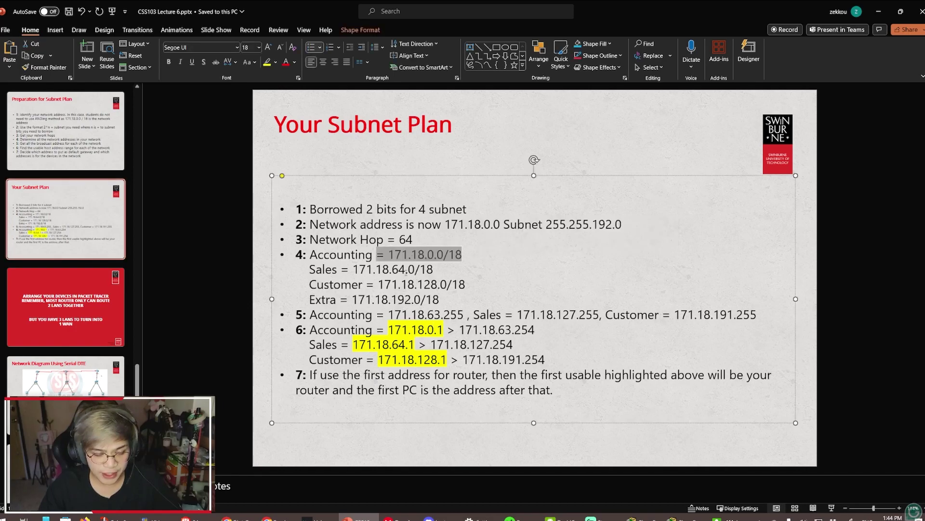
{"action": "left_click_drag", "start_coordinate": [353, 269], "coordinate": [434, 269]}
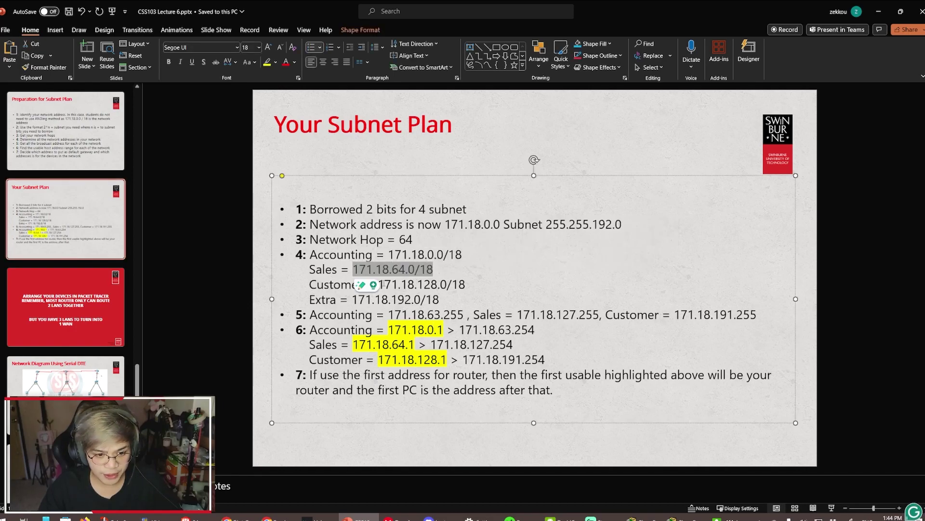
{"action": "left_click_drag", "start_coordinate": [378, 284], "coordinate": [466, 284]}
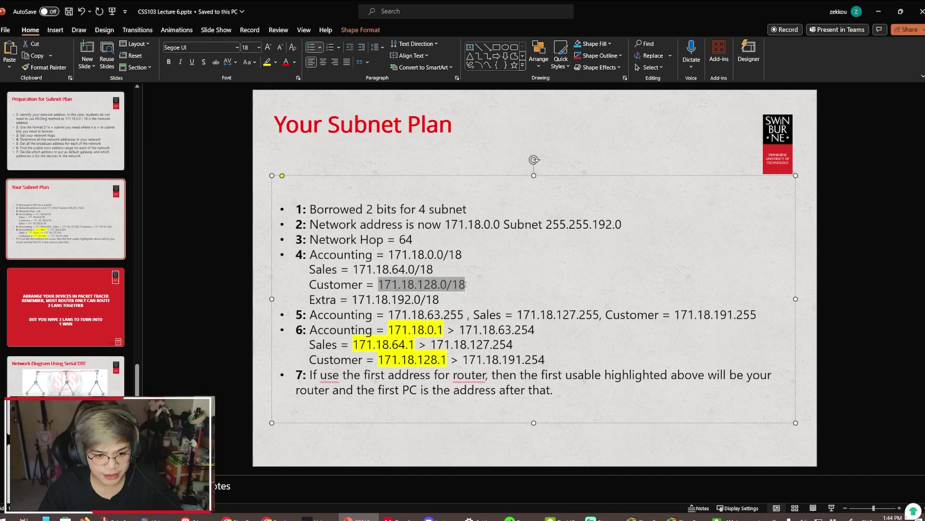
{"action": "left_click", "coordinate": [482, 295]}
- Switch back to Packet Tracer and append the network address 171.18.0.0/18 to the AccountingSwitch0 label
{"action": "left_click", "coordinate": [636, 517]}
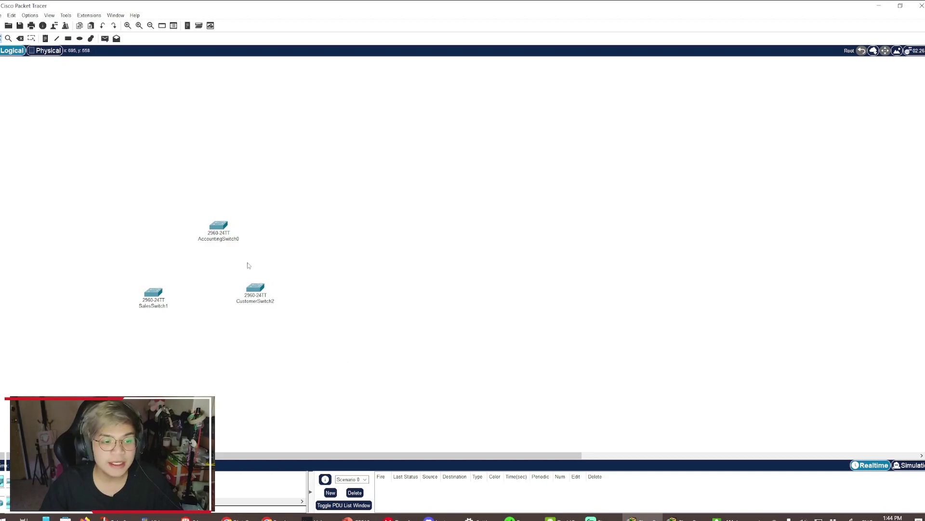
{"action": "left_click", "coordinate": [223, 240]}
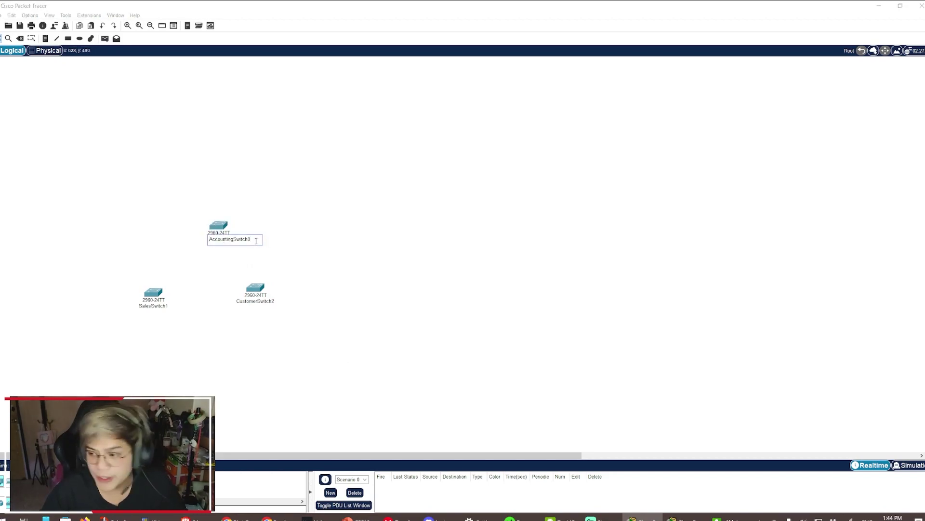
{"action": "type", "text": "1"}
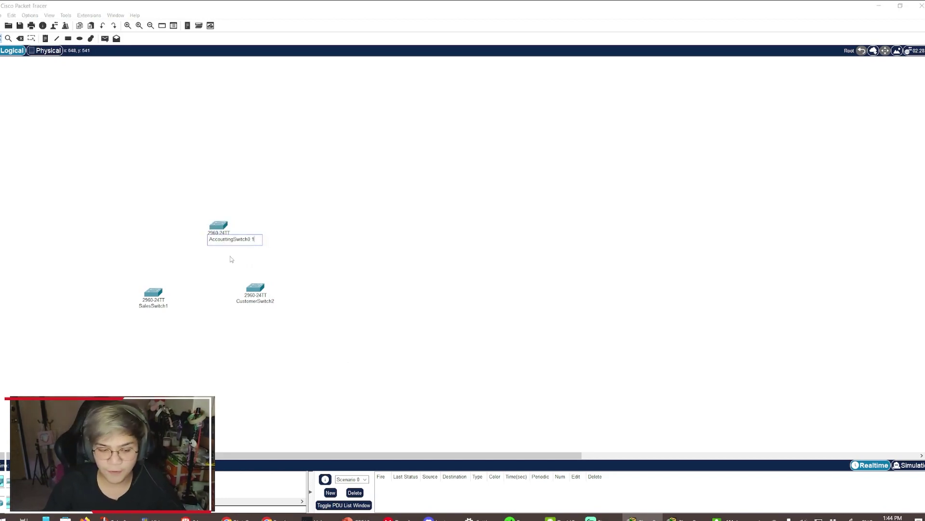
{"action": "type", "text": "71.18.0.0"}
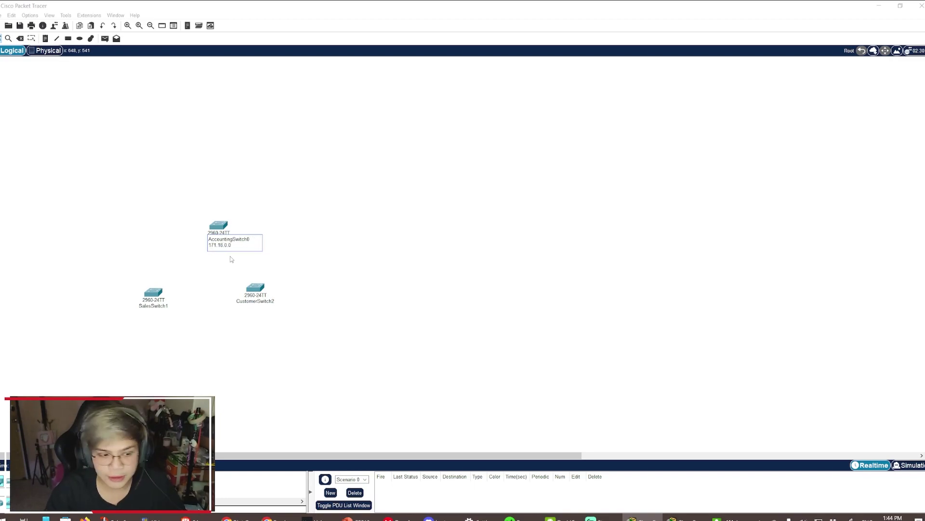
{"action": "type", "text": "/18"}
- Append the network address 171.18.128.0/18 to the CustomerSwitch2 label
{"action": "left_click", "coordinate": [289, 300]}
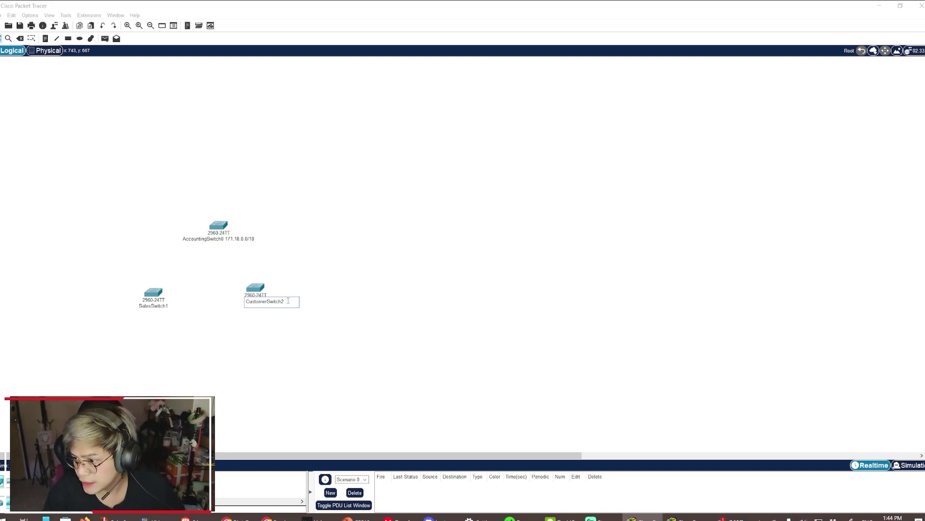
{"action": "type", "text": "171.18.1"}
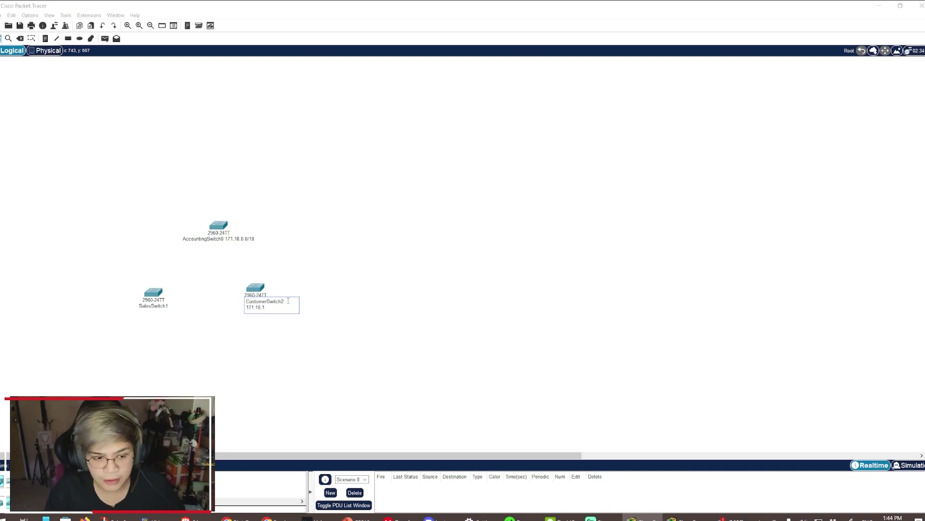
{"action": "type", "text": "28.0"}
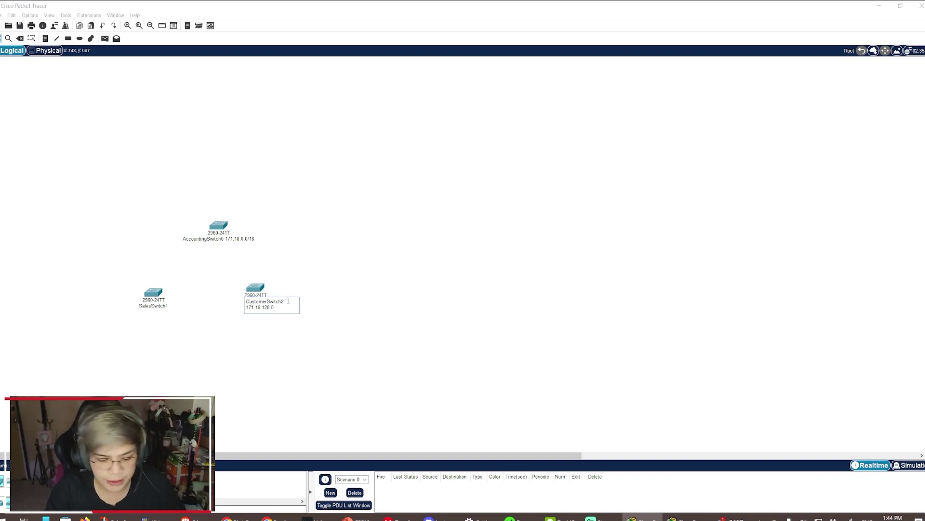
{"action": "type", "text": "/18"}
- Append the network address 171.18.64.0/18 to the SalesSwitch1 label
{"action": "left_click", "coordinate": [166, 306]}
{"action": "type", "text": "171"}
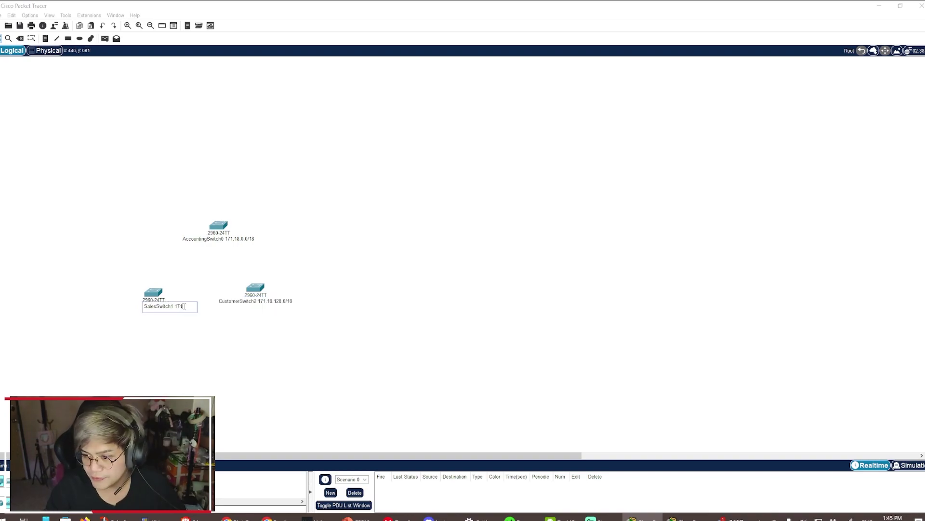
{"action": "type", "text": ".18.64.0/18"}
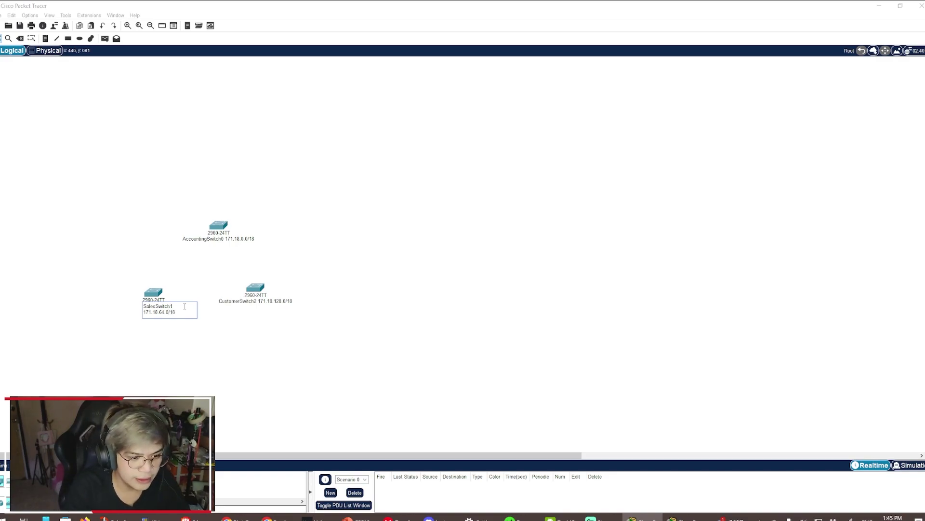
{"action": "left_click", "coordinate": [320, 285]}
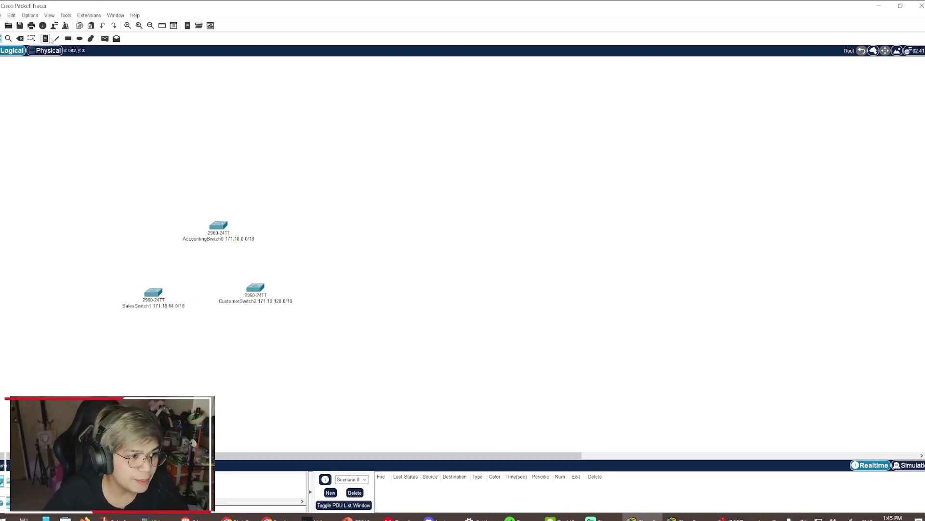
- Place a two-line text note beside the switches reading "/18 is" and "255.255.192.0"
{"action": "left_click", "coordinate": [45, 39]}
{"action": "left_click", "coordinate": [327, 212]}
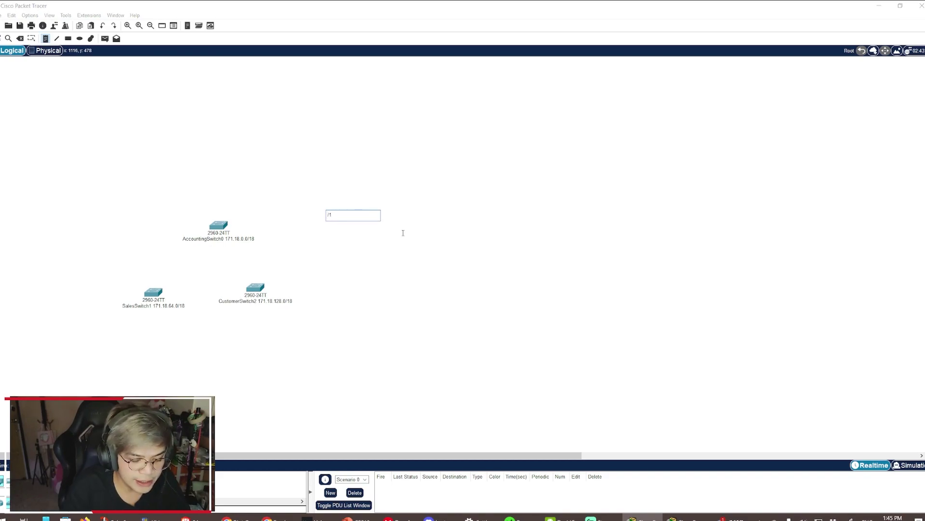
{"action": "type", "text": "/18 is"}
{"action": "key", "text": "Return"}
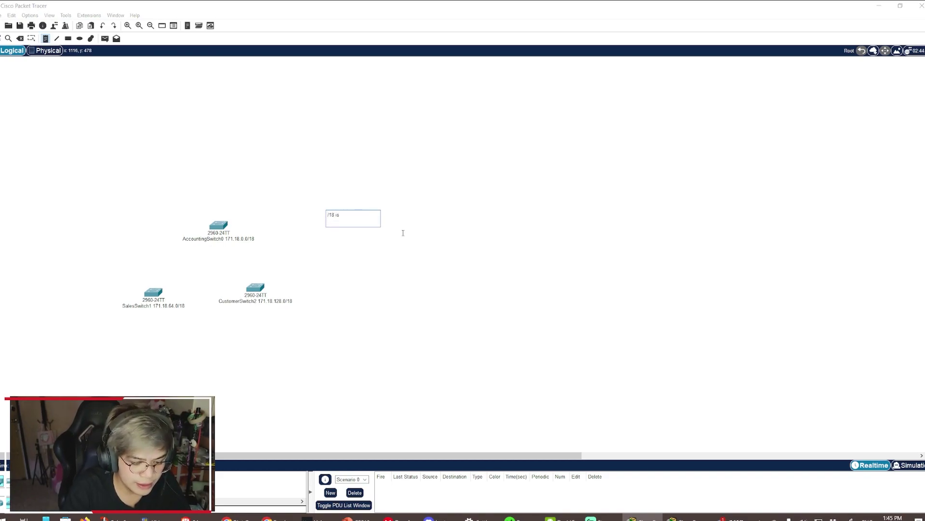
{"action": "type", "text": "255.255."}
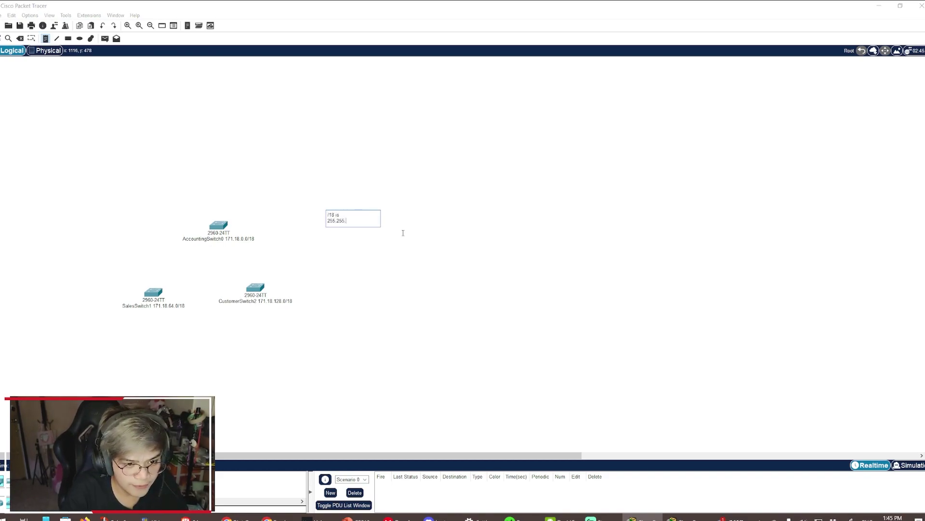
{"action": "type", "text": "192.0"}
{"action": "left_click", "coordinate": [26, 481]}
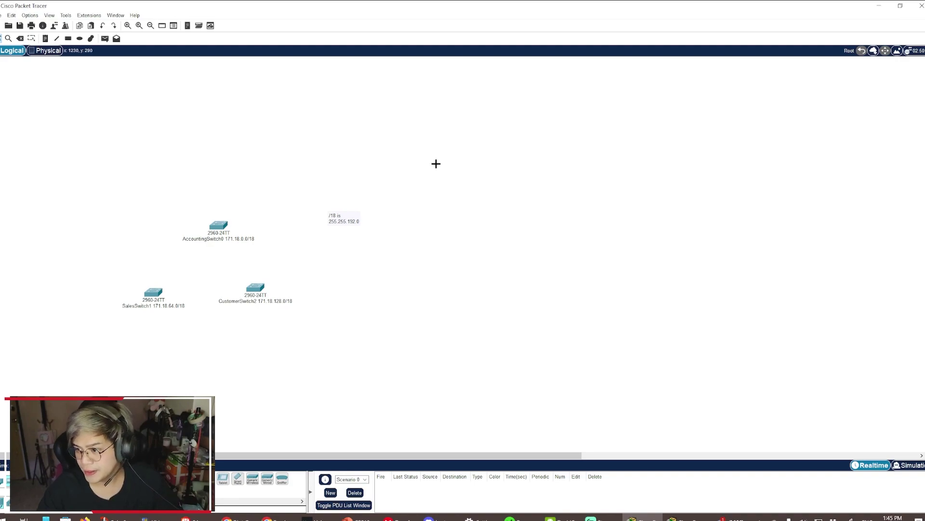
- Place one PC near each switch: PC0 by Accounting, PC1 by Customer, PC2 by Sales, and adjust their positions
{"action": "left_click", "coordinate": [220, 141]}
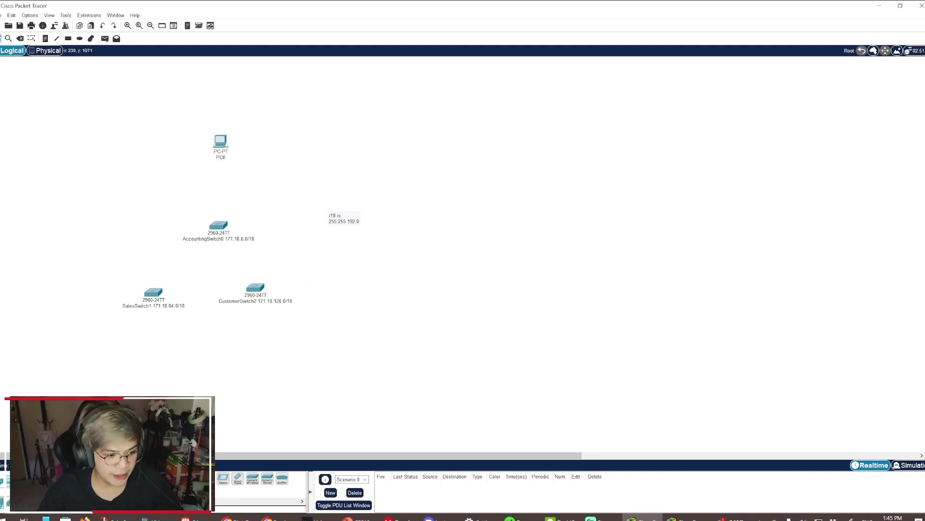
{"action": "left_click", "coordinate": [323, 334]}
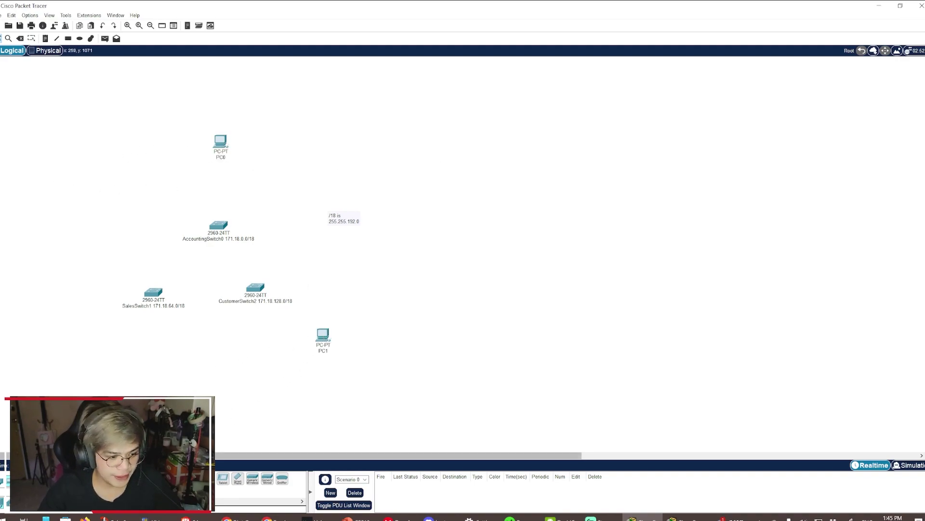
{"action": "left_click", "coordinate": [94, 349]}
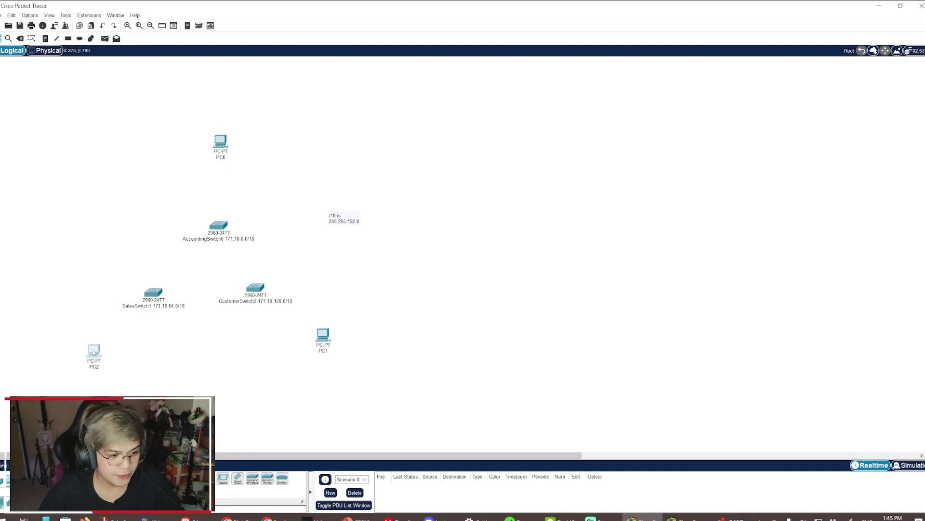
{"action": "left_click_drag", "start_coordinate": [323, 333], "coordinate": [319, 327]}
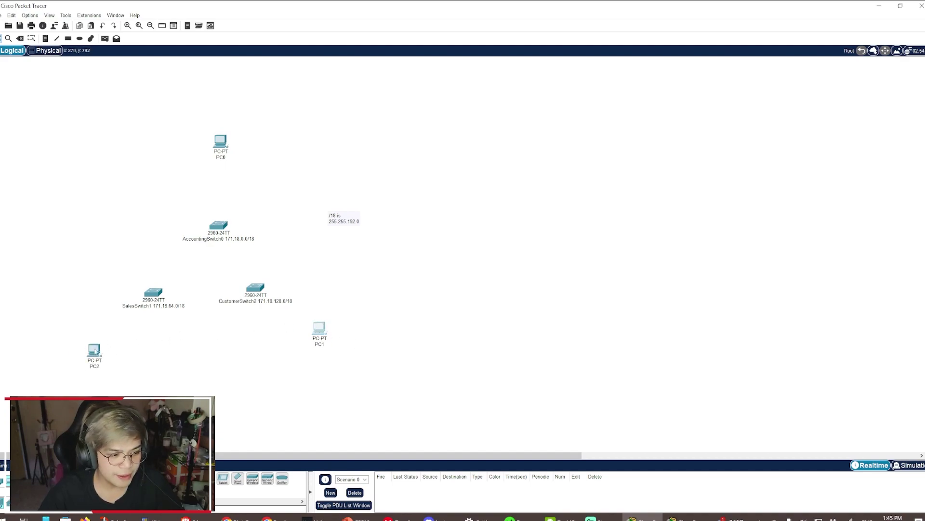
{"action": "left_click_drag", "start_coordinate": [95, 349], "coordinate": [100, 344]}
{"action": "left_click_drag", "start_coordinate": [220, 141], "coordinate": [223, 146]}
- Append 171.18.0.2 to the PC0 label and 171.18.128.2 to the PC1 label
{"action": "left_click", "coordinate": [224, 162]}
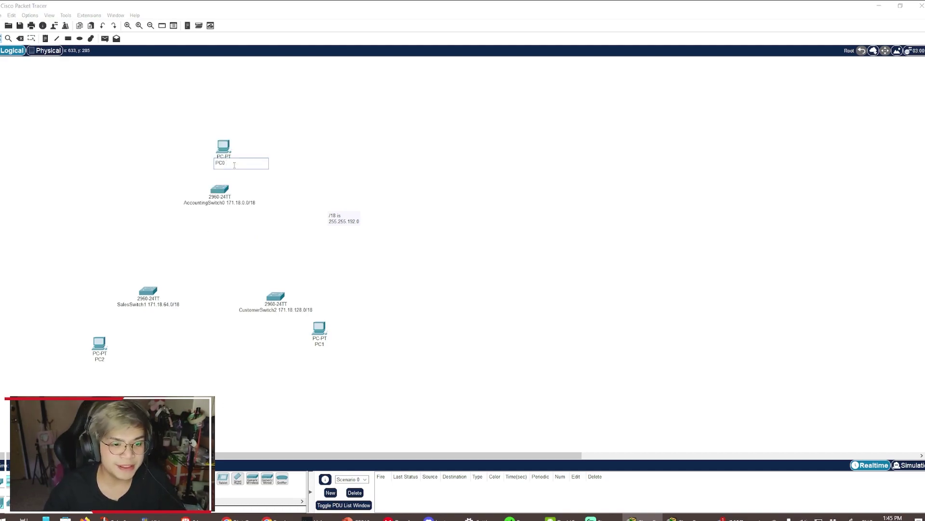
{"action": "type", "text": "171.18.0.2"}
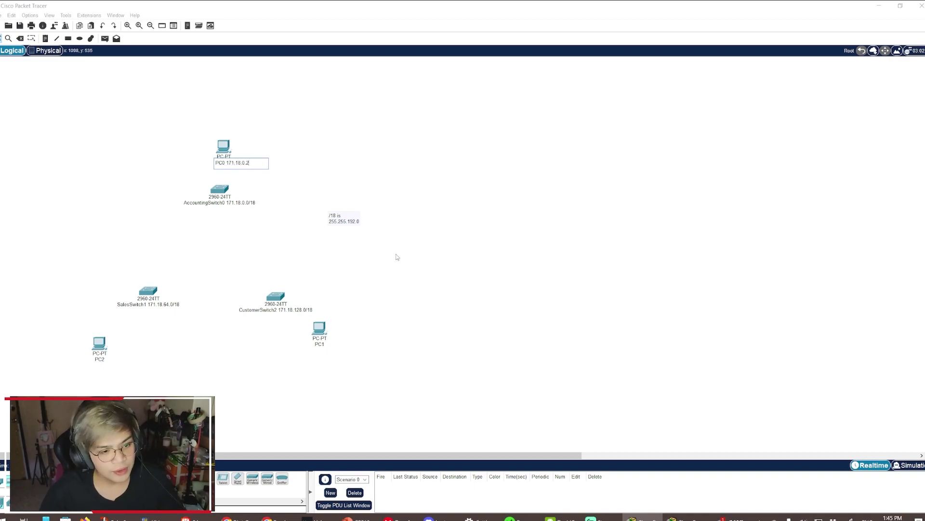
{"action": "left_click", "coordinate": [322, 341]}
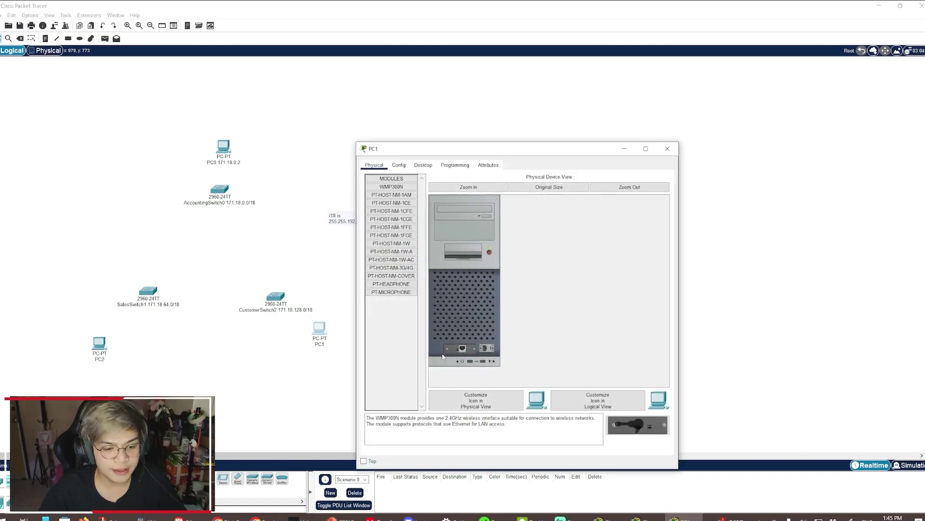
{"action": "left_click", "coordinate": [669, 146]}
{"action": "left_click", "coordinate": [322, 344]}
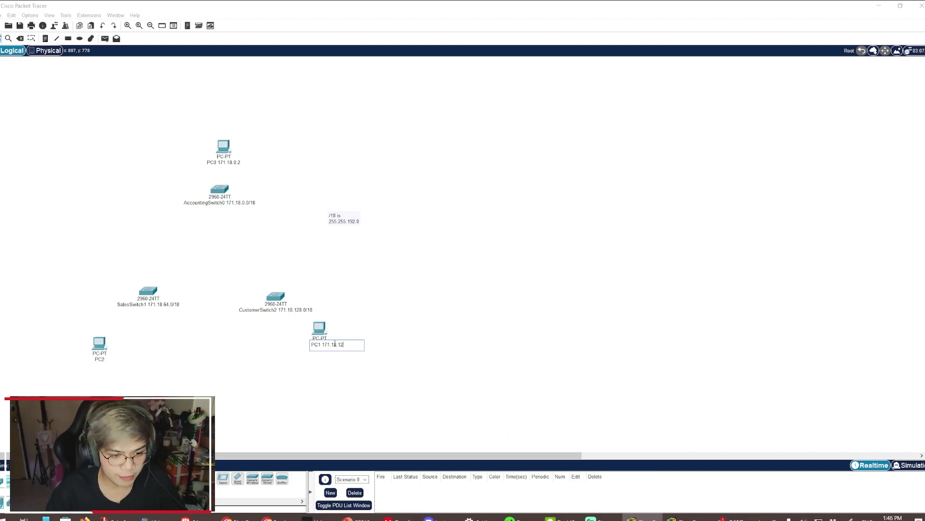
{"action": "type", "text": "171.18.128.2"}
- Append the host address 171.18.64.2 to the PC2 label
{"action": "left_click", "coordinate": [101, 359]}
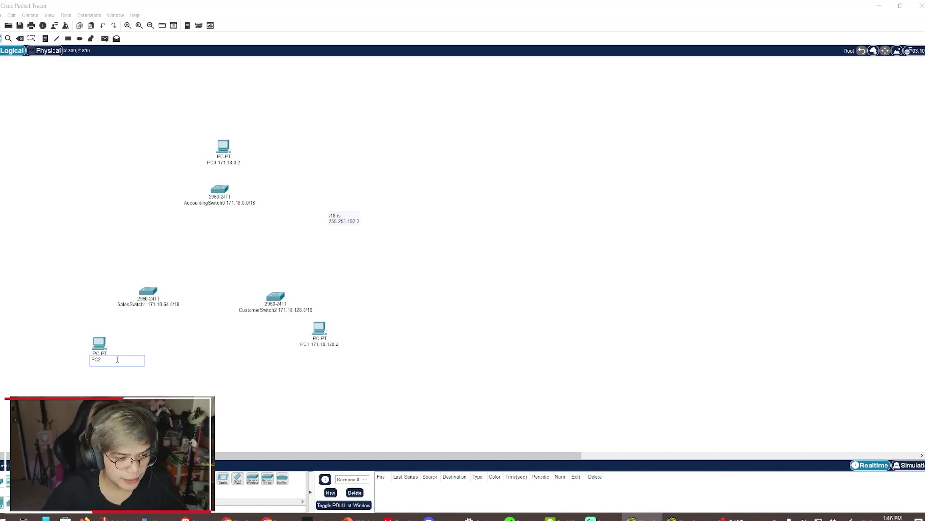
{"action": "type", "text": "171.18.6"}
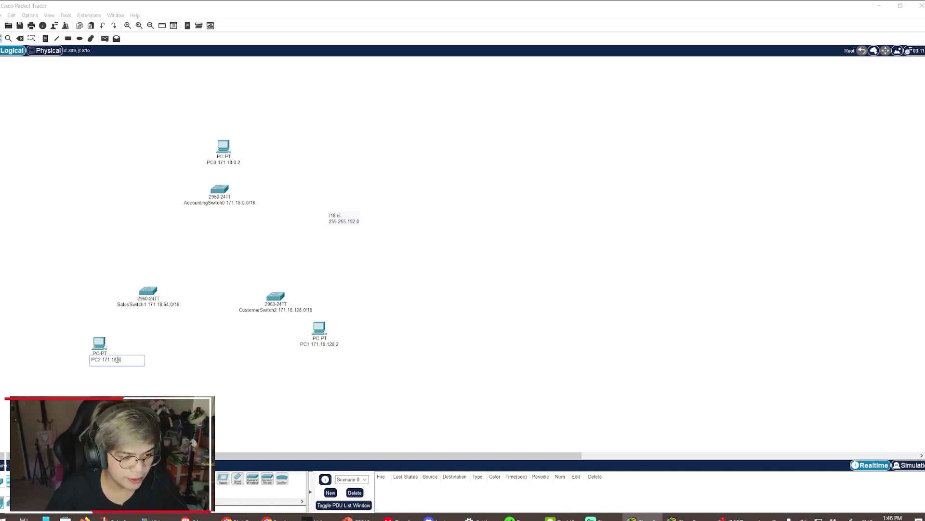
{"action": "type", "text": "4.2"}
{"action": "key", "text": "Return"}
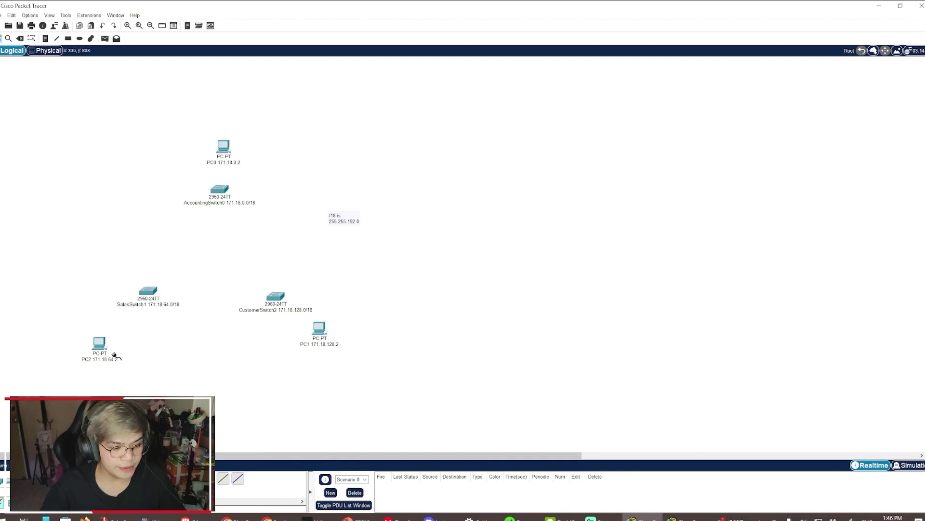
- Connect PC2 to port FastEthernet0/2 of SalesSwitch1 with a copper cross-over cable
{"action": "left_click", "coordinate": [100, 343]}
{"action": "left_click", "coordinate": [129, 374]}
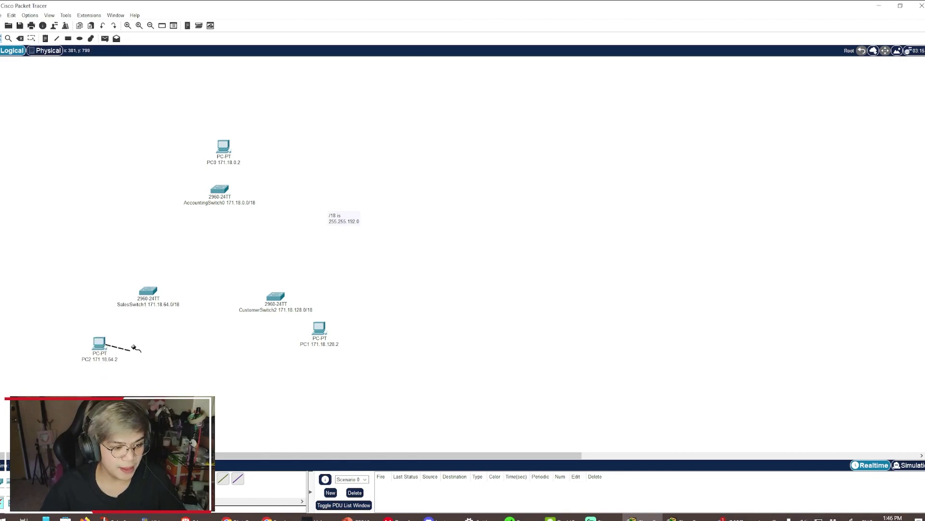
{"action": "left_click", "coordinate": [147, 293]}
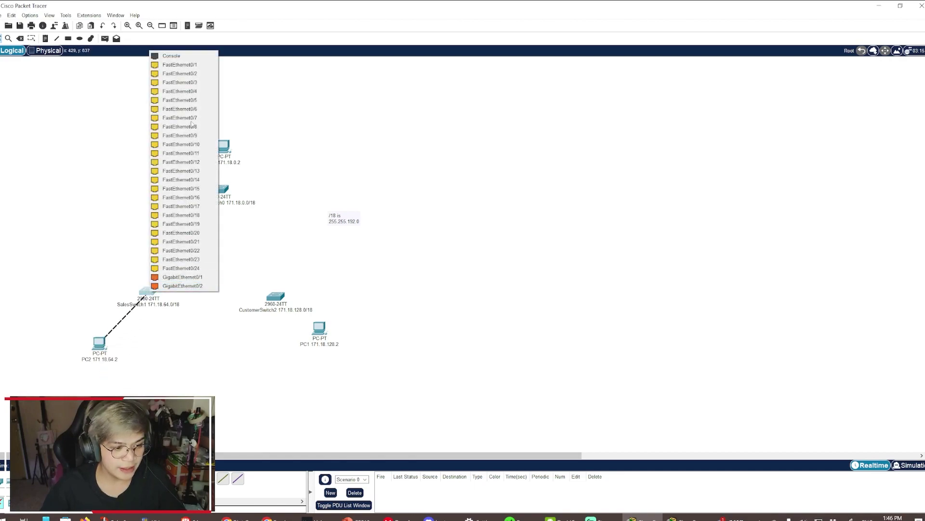
{"action": "left_click", "coordinate": [179, 74]}
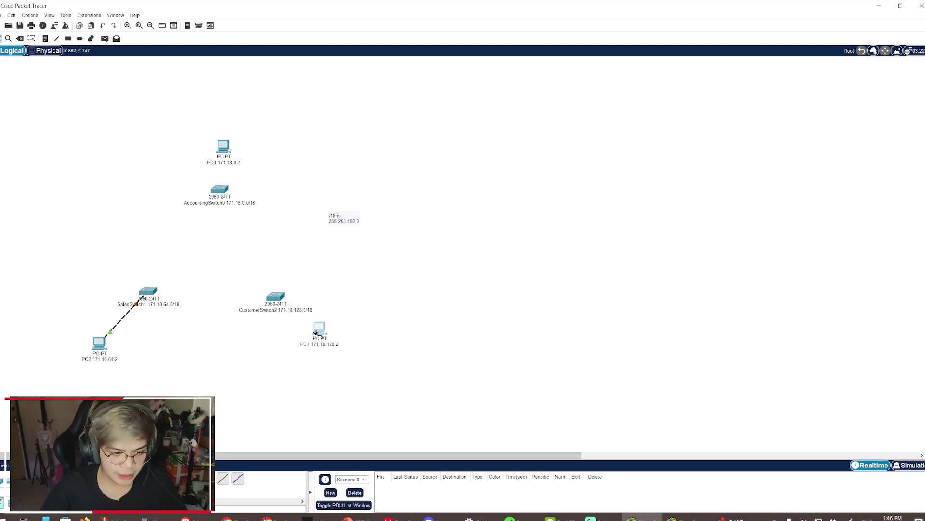
- Connect PC1 to port FastEthernet0/2 of CustomerSwitch2 with a copper cross-over cable
{"action": "left_click", "coordinate": [319, 328]}
{"action": "left_click", "coordinate": [336, 352]}
{"action": "left_click", "coordinate": [279, 296]}
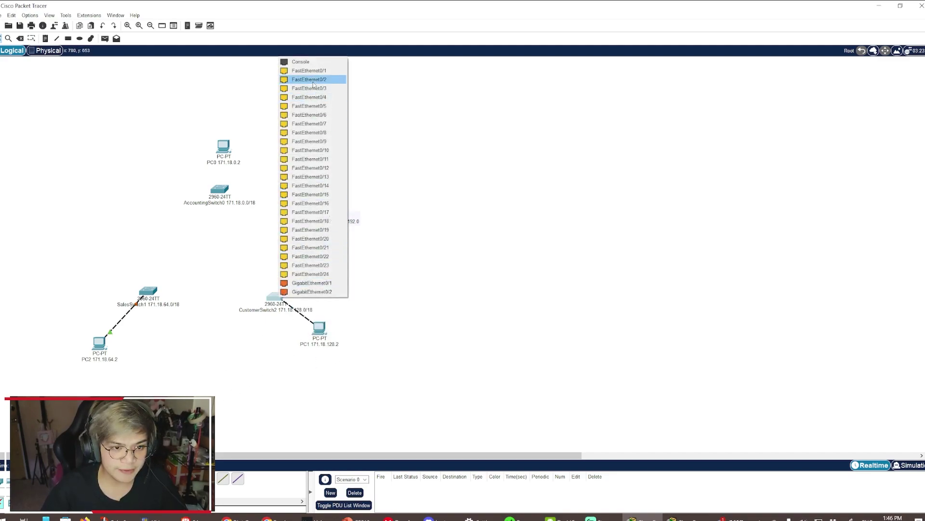
{"action": "left_click", "coordinate": [294, 78]}
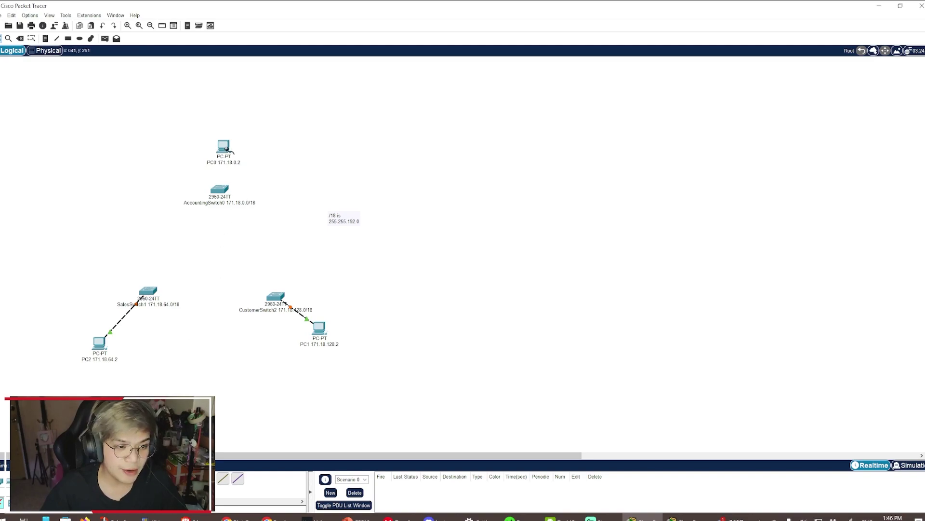
- Connect PC0 to port FastEthernet0/2 of AccountingSwitch0 with a copper cross-over cable
{"action": "left_click", "coordinate": [224, 147]}
{"action": "left_click", "coordinate": [244, 179]}
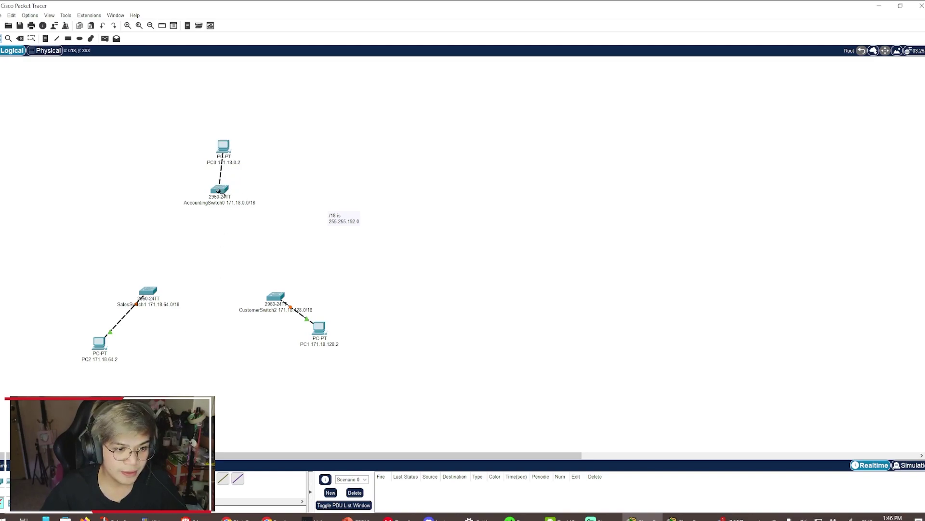
{"action": "left_click", "coordinate": [220, 189]}
{"action": "left_click", "coordinate": [243, 212]}
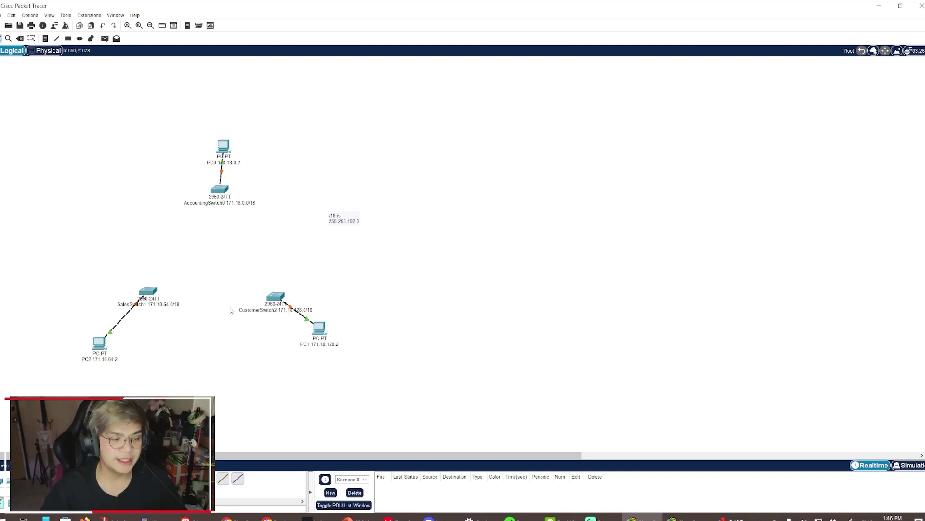
- Place a text note near the Sales branch reading "all pc to switch fe0 to fe2"
{"action": "left_click", "coordinate": [46, 38]}
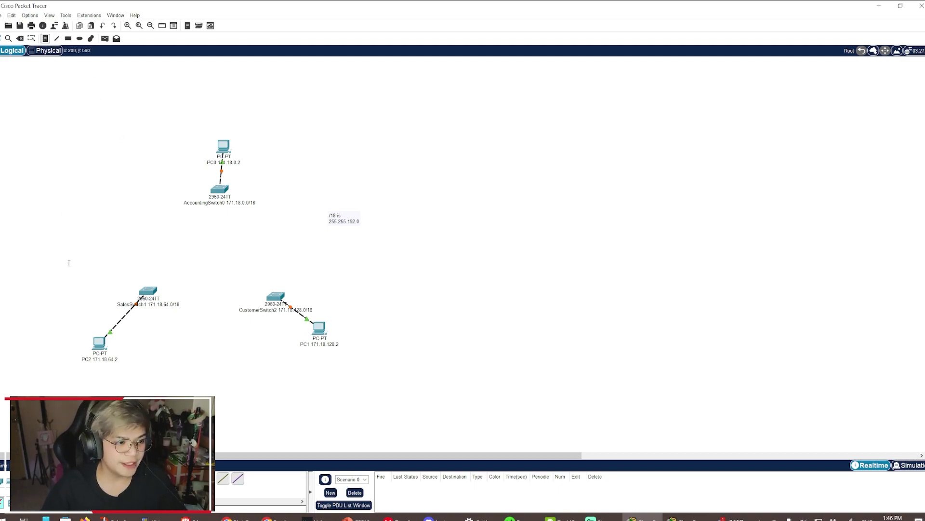
{"action": "left_click", "coordinate": [67, 261]}
{"action": "type", "text": "all deviu"}
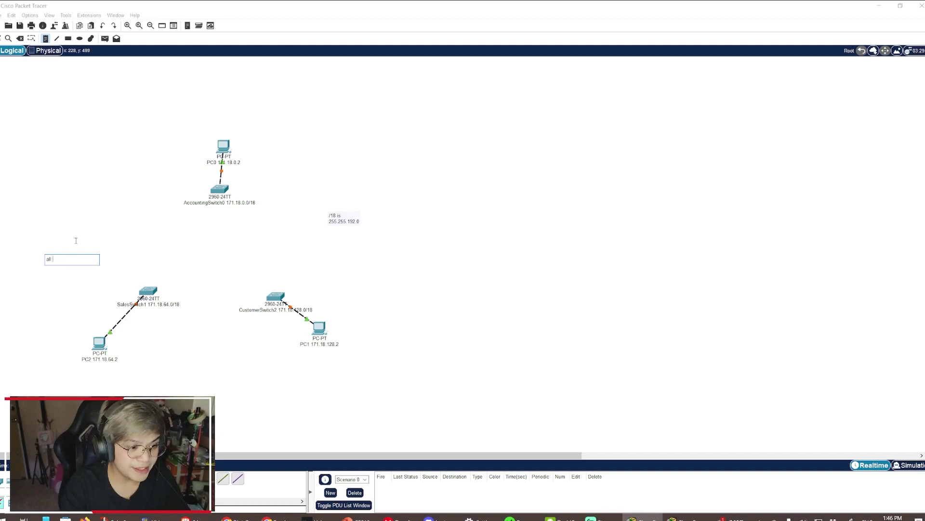
{"action": "type", "text": "o sw"}
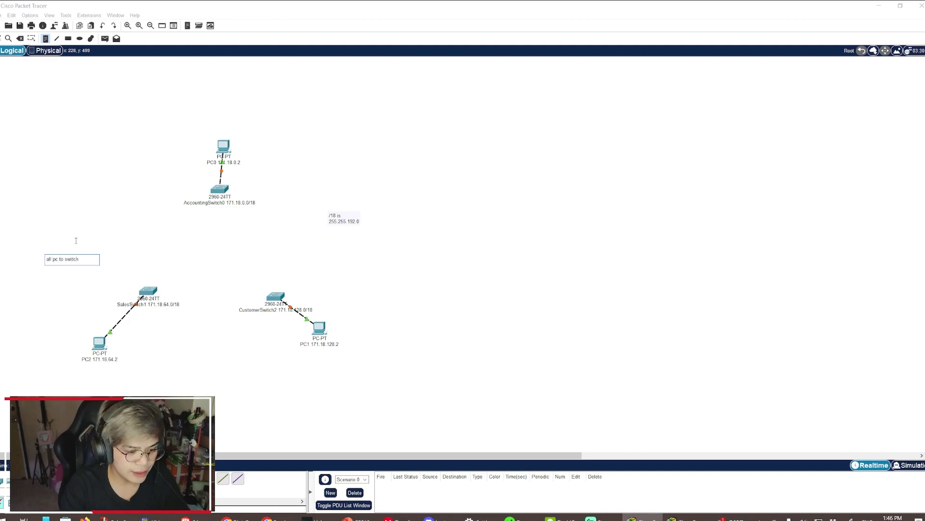
{"action": "type", "text": "itch fe0 to"}
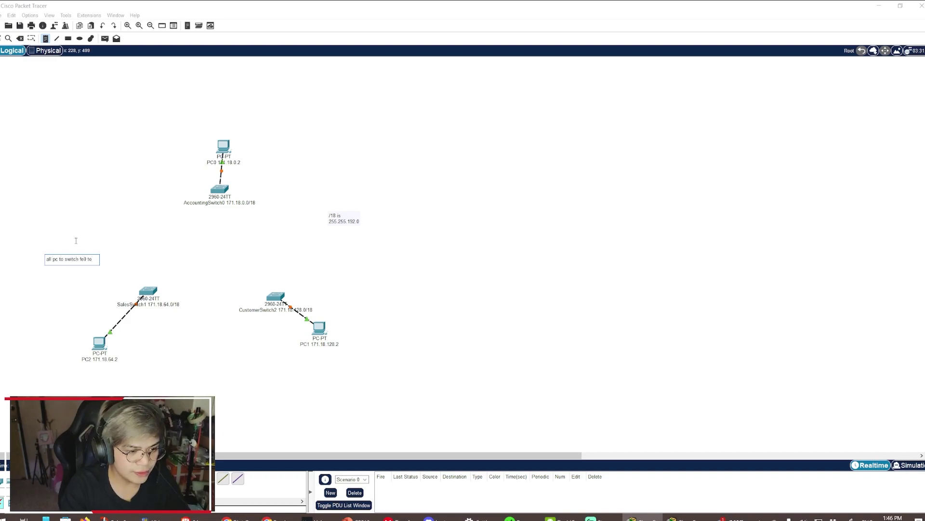
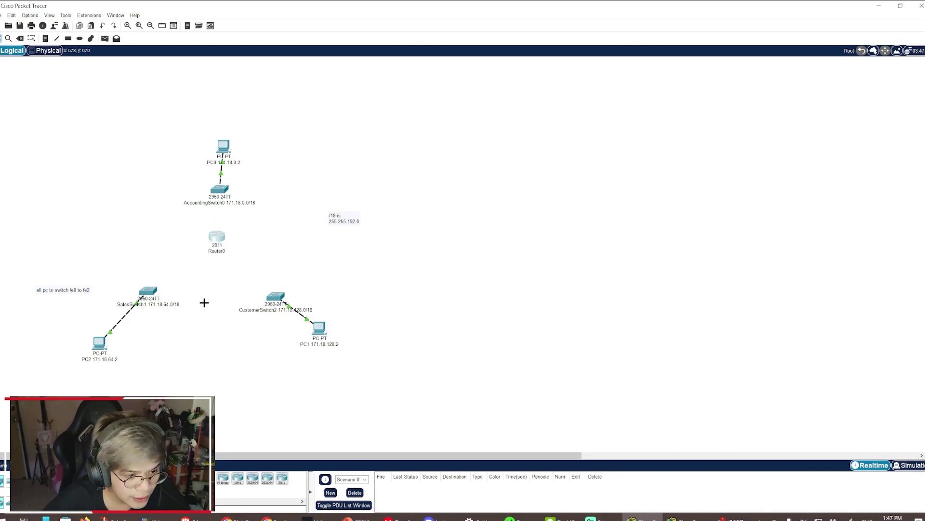
- Place two more 2911 routers, one near SalesSwitch1 and one near CustomerSwitch2, and move Router0 closer to AccountingSwitch0
{"action": "left_click", "coordinate": [161, 263]}
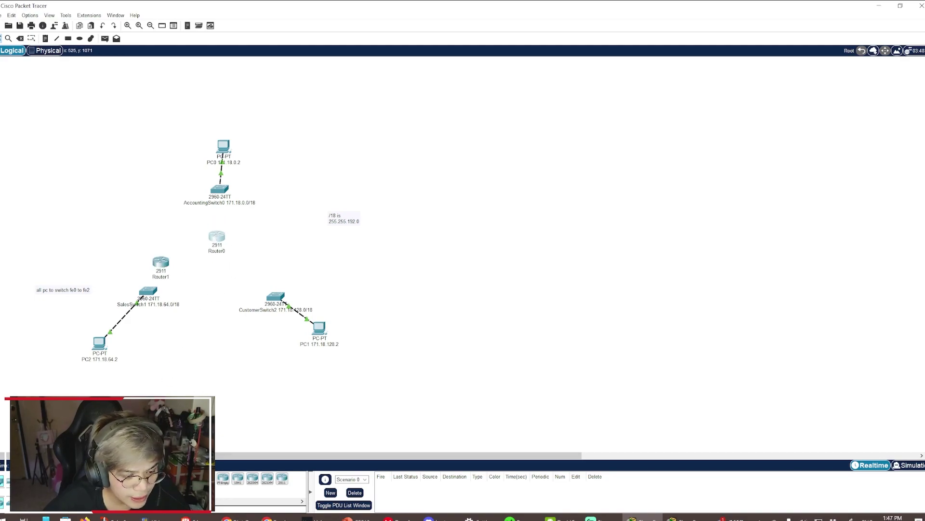
{"action": "left_click", "coordinate": [255, 275]}
{"action": "left_click_drag", "start_coordinate": [217, 239], "coordinate": [216, 228]}
- Append "accounting" to the Router0 label and "customer" to the Router2 label
{"action": "left_click", "coordinate": [220, 240]}
{"action": "type", "text": "accounting"}
{"action": "key", "text": "Return"}
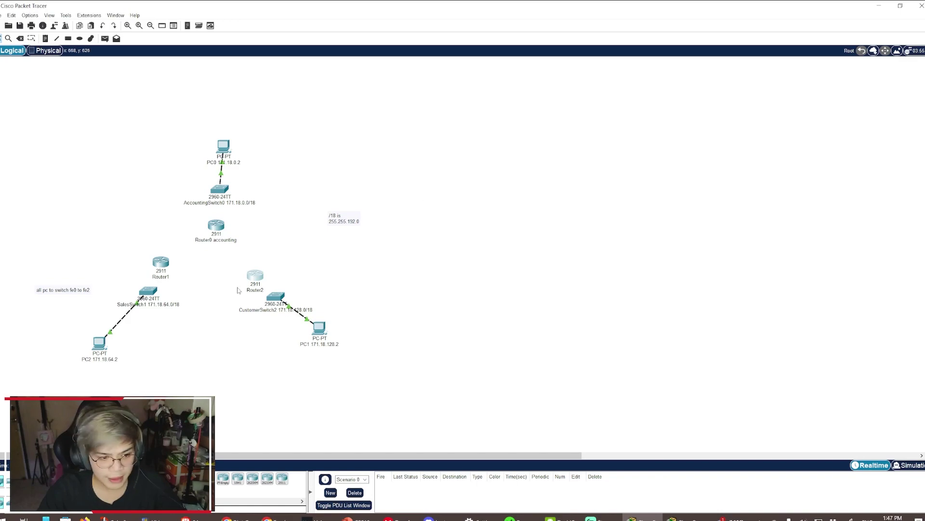
{"action": "left_click", "coordinate": [265, 291]}
{"action": "type", "text": "customer"}
- Move the Customer and Sales switches with their PCs outward from the routers, and adjust the positions of Router2 and Router1
{"action": "left_click_drag", "start_coordinate": [395, 368], "coordinate": [305, 319]}
{"action": "left_click", "coordinate": [259, 275]}
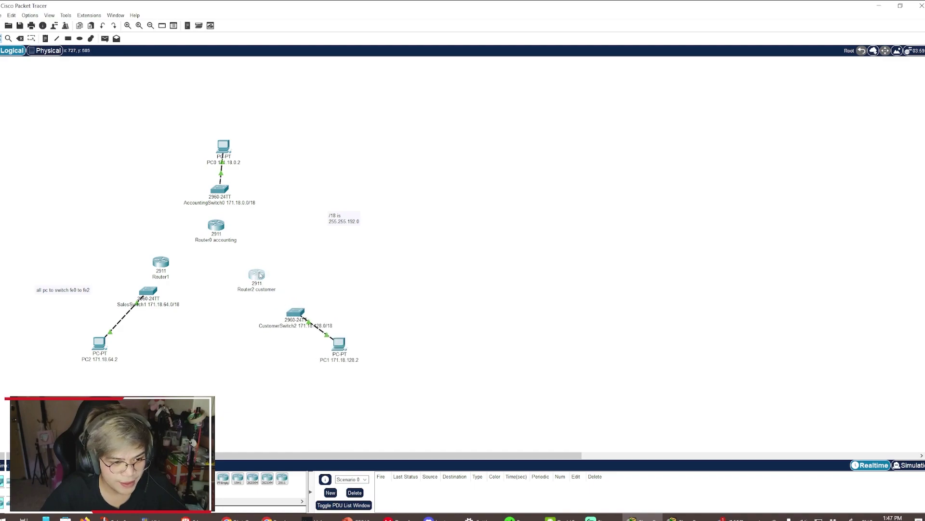
{"action": "left_click_drag", "start_coordinate": [254, 270], "coordinate": [257, 269]}
{"action": "left_click_drag", "start_coordinate": [161, 381], "coordinate": [121, 317]}
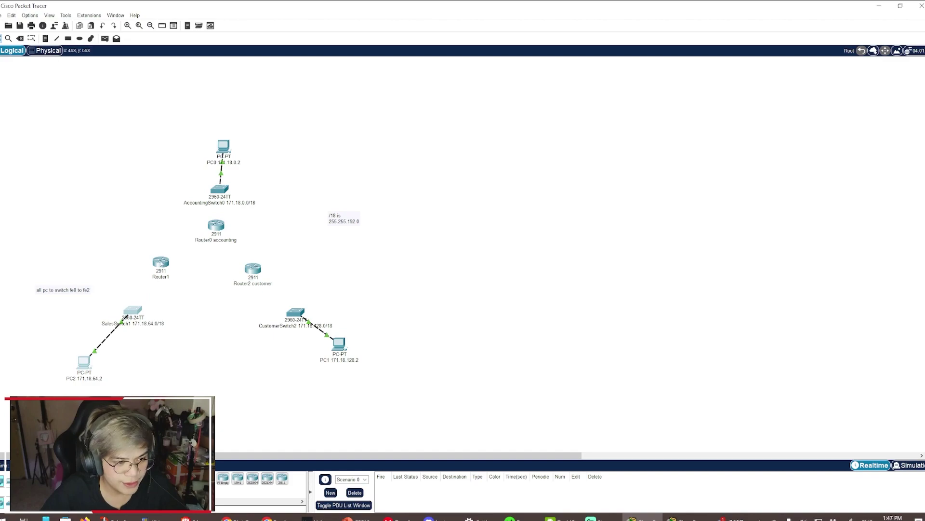
{"action": "left_click_drag", "start_coordinate": [161, 264], "coordinate": [162, 270]}
- Append "sales" to the Router1 label and nudge Router0 into line below AccountingSwitch0
{"action": "left_click", "coordinate": [163, 284]}
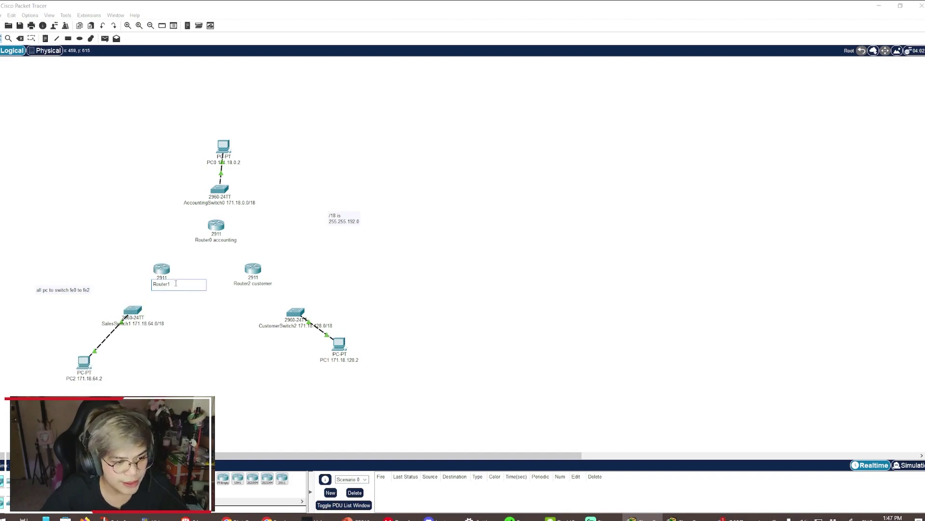
{"action": "left_click_drag", "start_coordinate": [216, 225], "coordinate": [218, 224]}
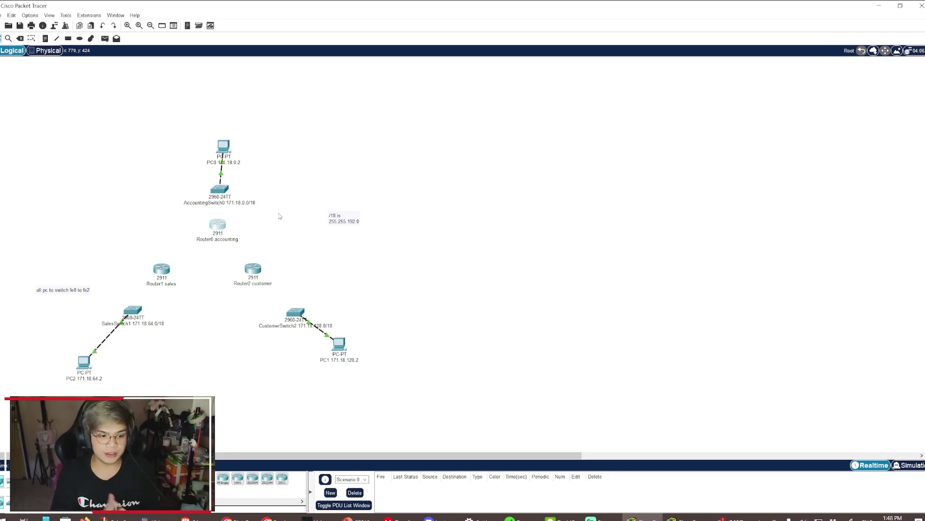
- Connect AccountingSwitch0 port FastEthernet0/1 to Router0 port GigabitEthernet0/0 with a copper cross-over cable
{"action": "left_click", "coordinate": [221, 191]}
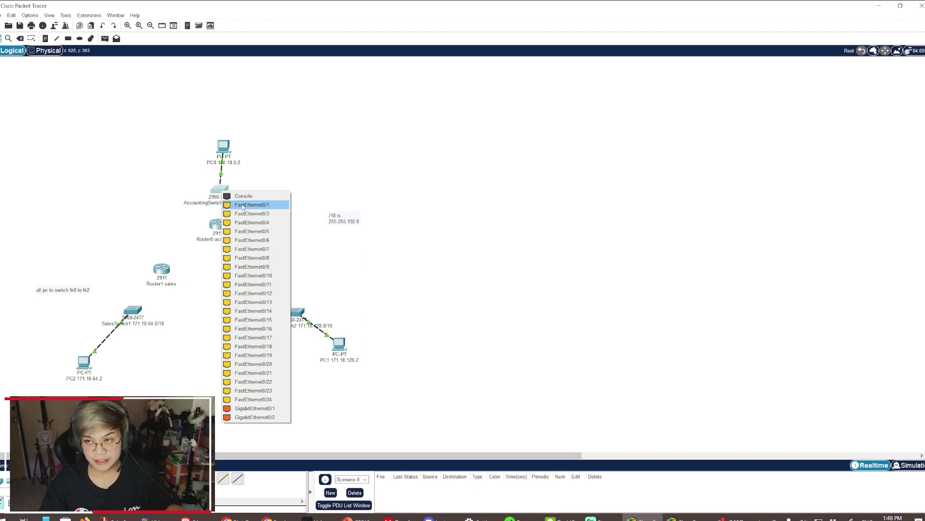
{"action": "left_click", "coordinate": [242, 205]}
{"action": "left_click", "coordinate": [218, 226]}
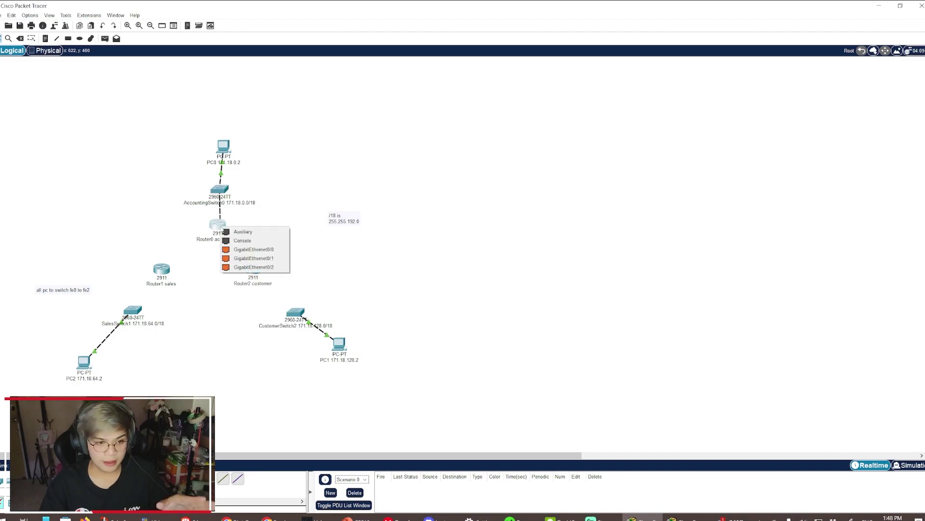
{"action": "left_click", "coordinate": [253, 249]}
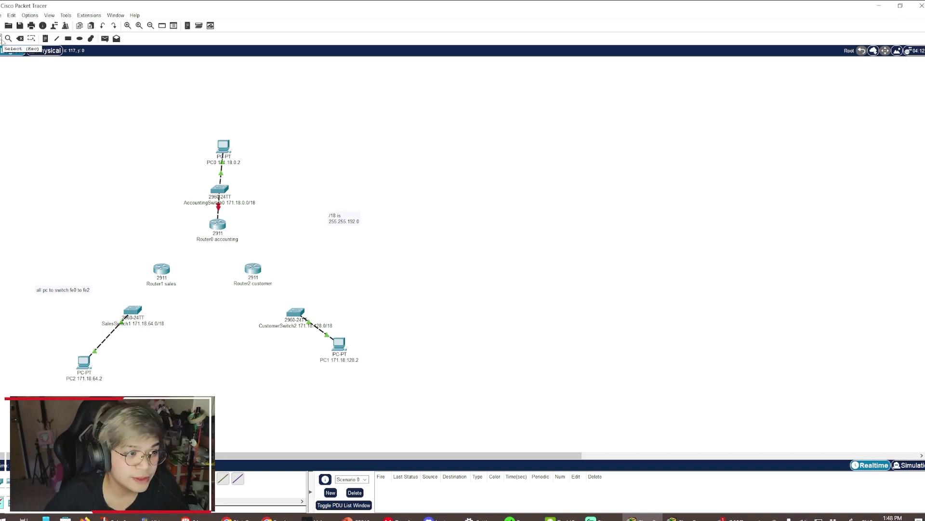
- Place a text note beside the Accounting branch reading "switch fe1 to router fe0"
{"action": "left_click", "coordinate": [45, 38]}
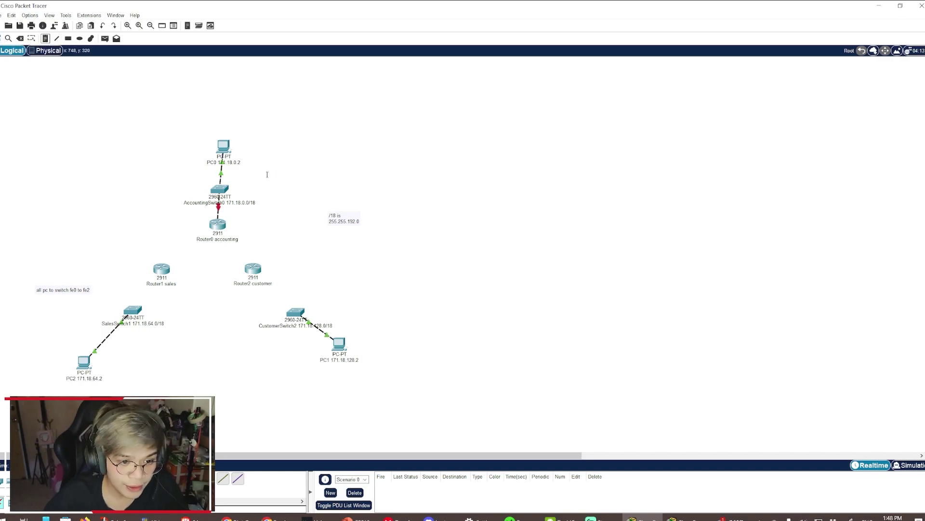
{"action": "left_click", "coordinate": [262, 167]}
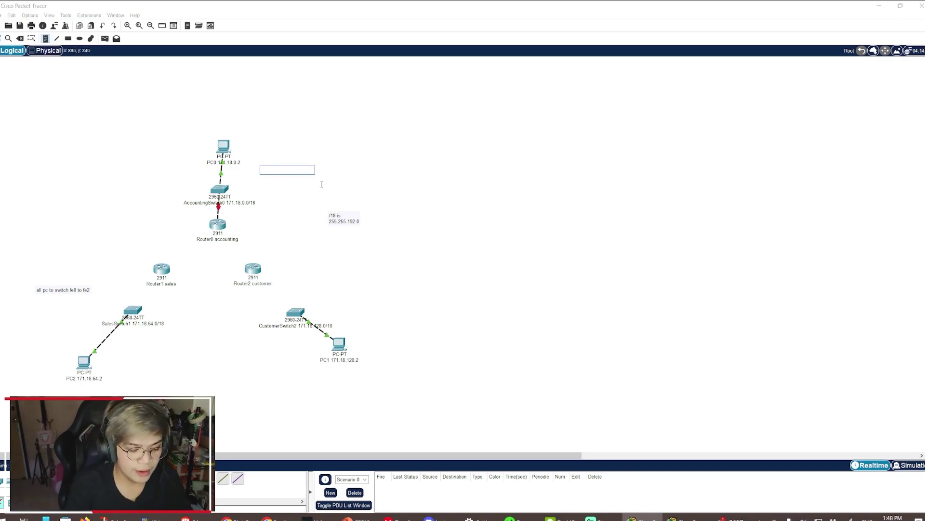
{"action": "type", "text": "switch fe1 to router fe0"}
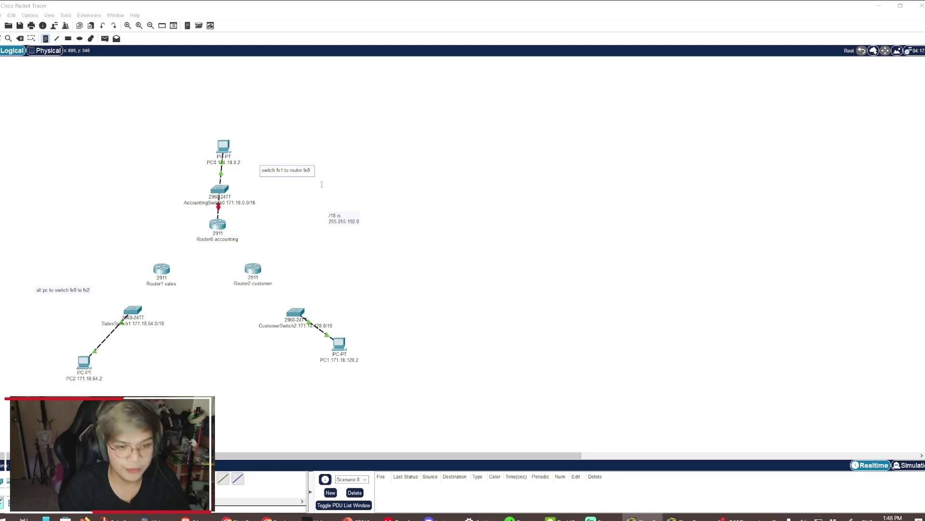
- Close the text note and connect CustomerSwitch2 port FastEthernet0/1 to Router2 port GigabitEthernet0/0 with a copper cross-over cable
{"action": "left_click", "coordinate": [302, 209]}
{"action": "key", "text": "Escape"}
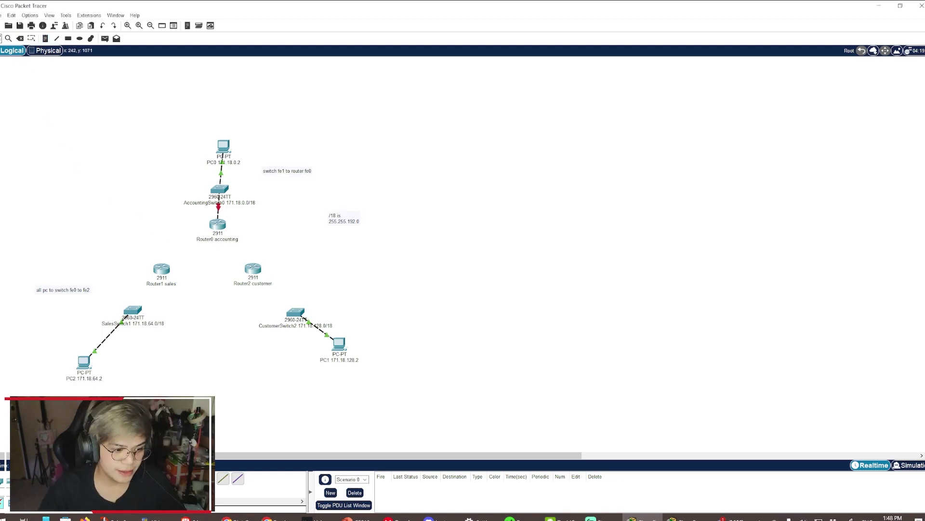
{"action": "left_click", "coordinate": [295, 312]}
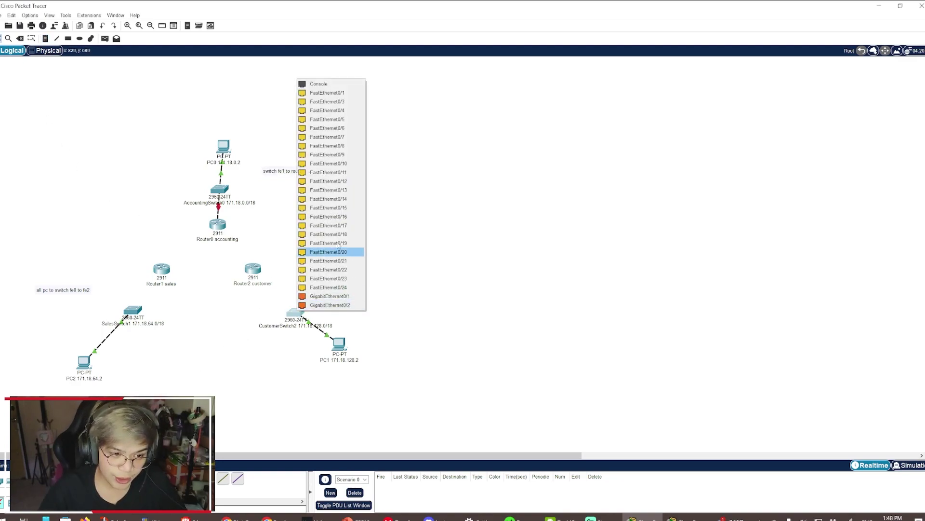
{"action": "left_click", "coordinate": [333, 94]}
{"action": "left_click", "coordinate": [253, 268]}
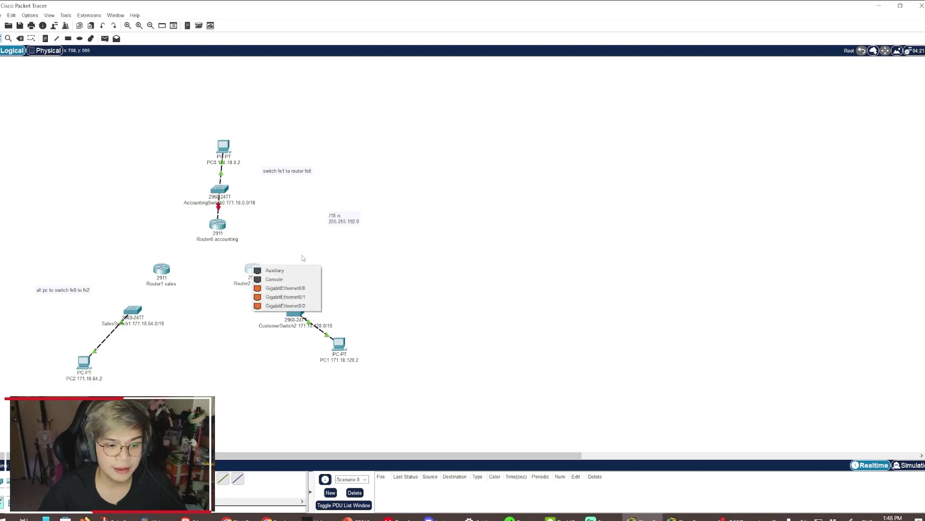
{"action": "left_click", "coordinate": [296, 288]}
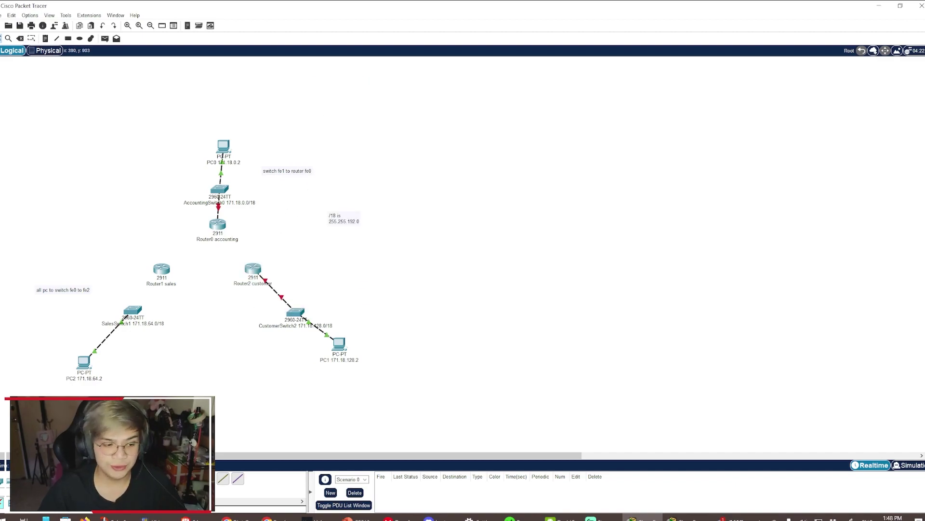
- Connect SalesSwitch1 port FastEthernet0/1 to Router1 port GigabitEthernet0/0 with a copper cross-over cable
{"action": "left_click", "coordinate": [139, 312]}
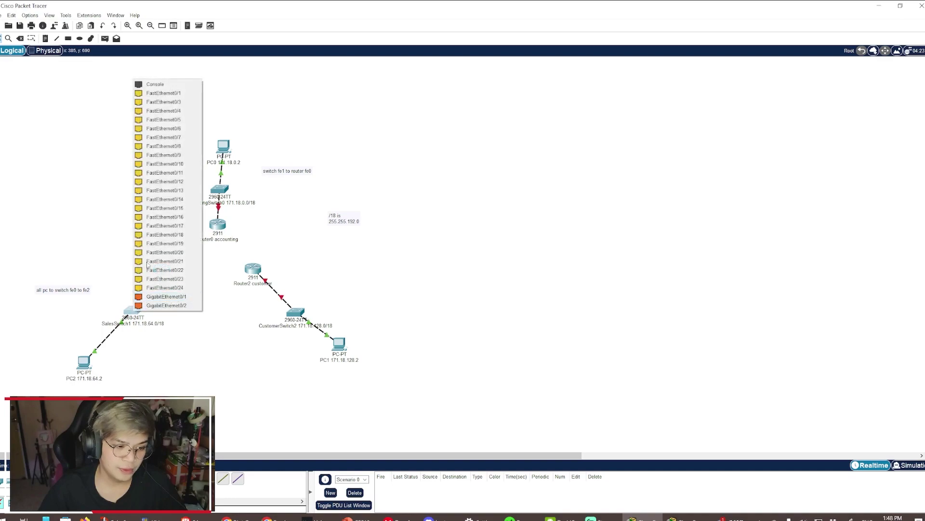
{"action": "left_click", "coordinate": [164, 93]}
{"action": "left_click", "coordinate": [162, 269]}
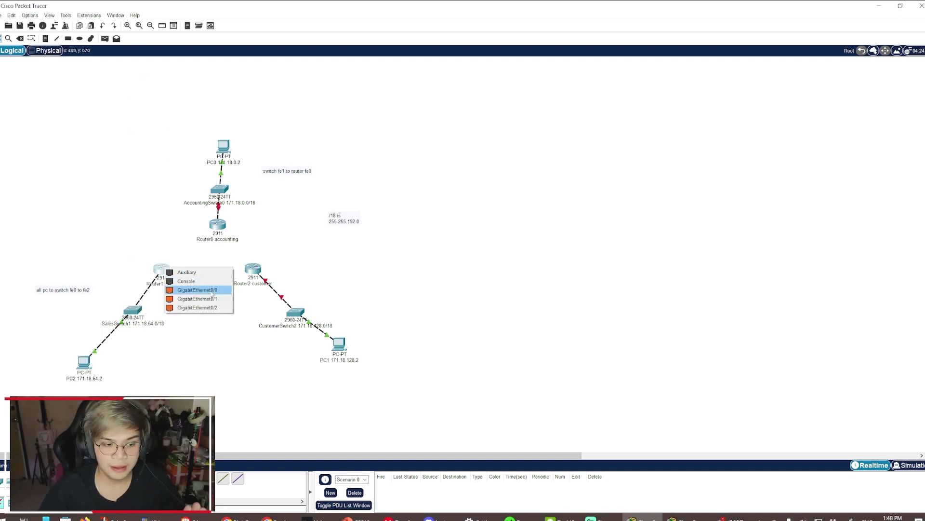
{"action": "left_click", "coordinate": [213, 291]}
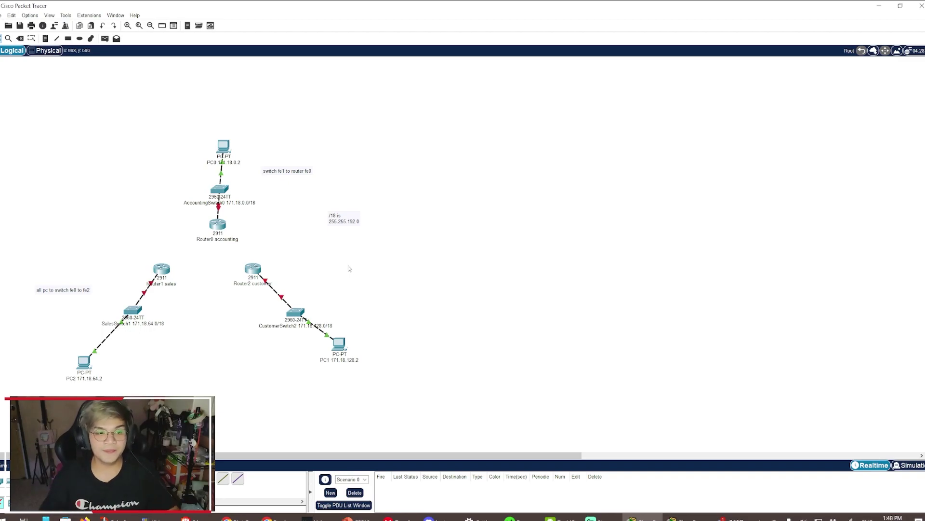
- Set the IPv4 address of Router0's GigabitEthernet0/0 interface to 171.18.0.1
{"action": "left_click", "coordinate": [219, 226]}
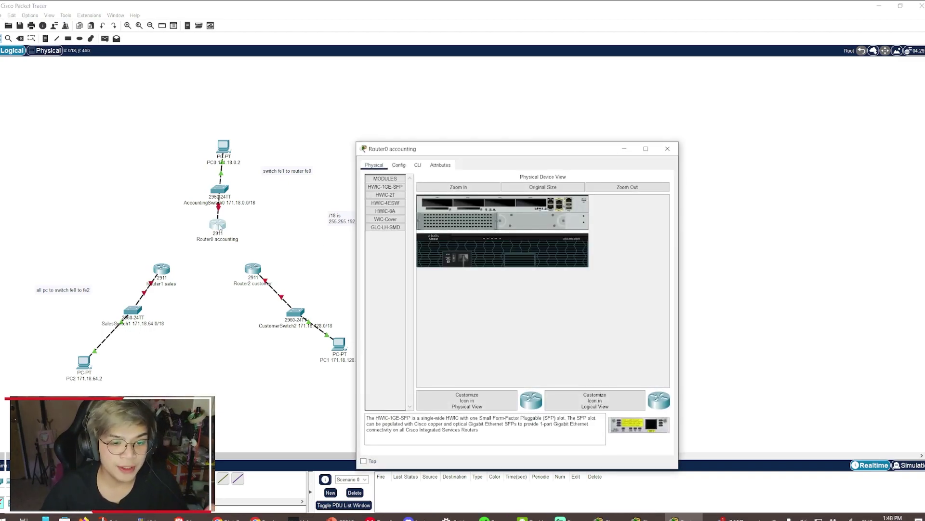
{"action": "left_click", "coordinate": [399, 166]}
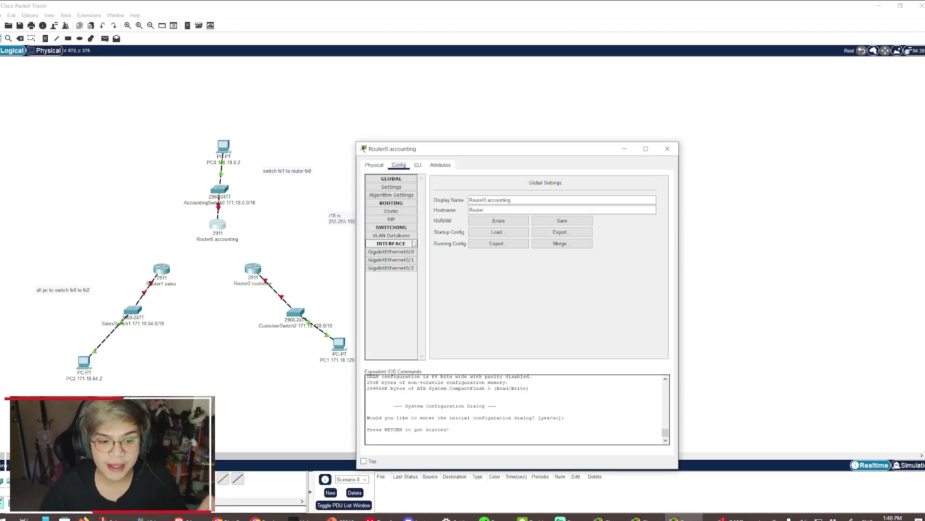
{"action": "left_click", "coordinate": [401, 252]}
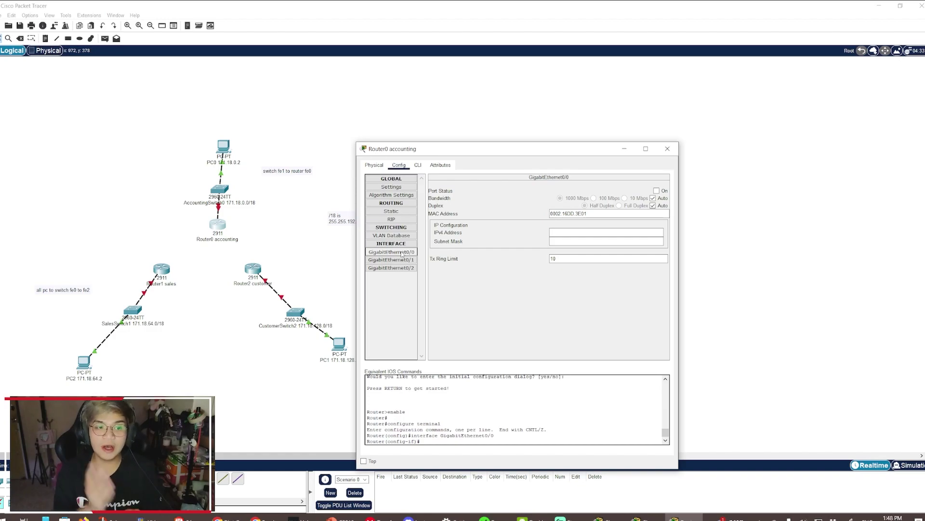
{"action": "left_click", "coordinate": [582, 233]}
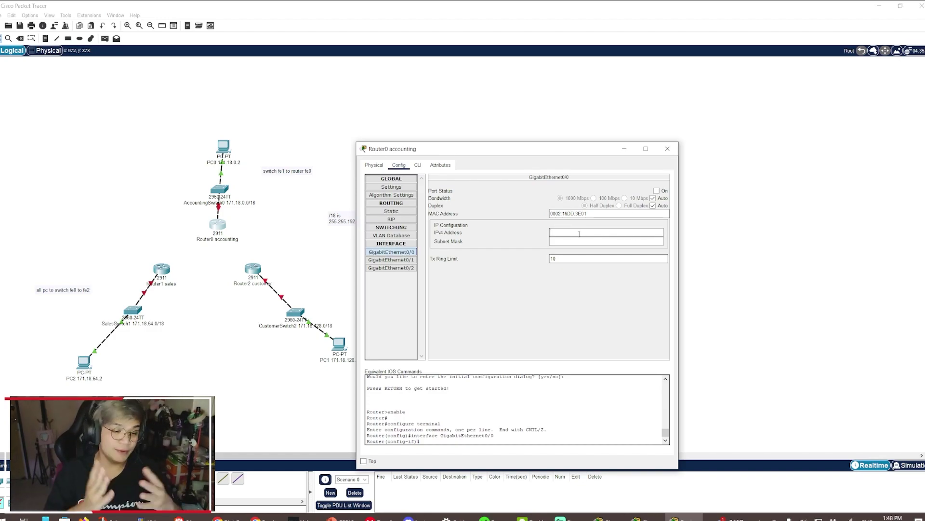
{"action": "type", "text": "171.18.0.1"}
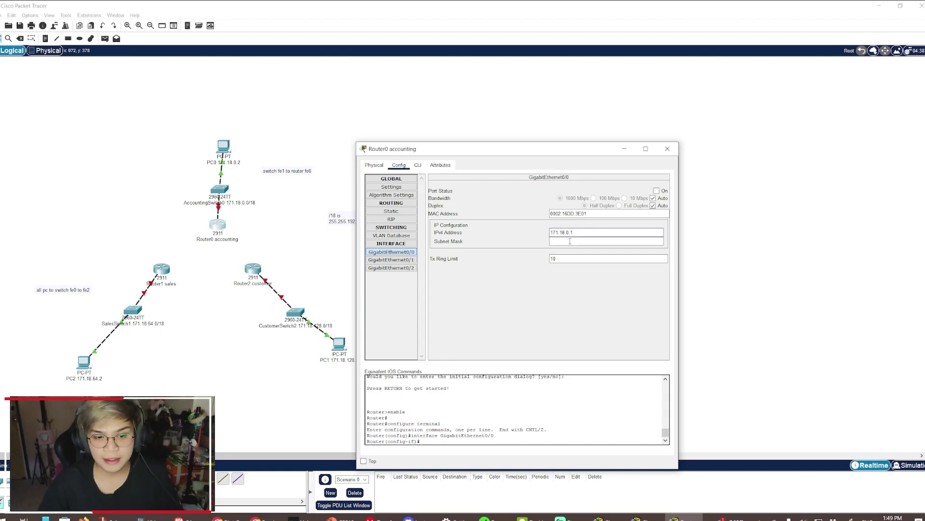
- Set the subnet mask of Router0's GigabitEthernet0/0 to 255.255.192.0, turn the port on and close the router's configuration
{"action": "left_click", "coordinate": [570, 241]}
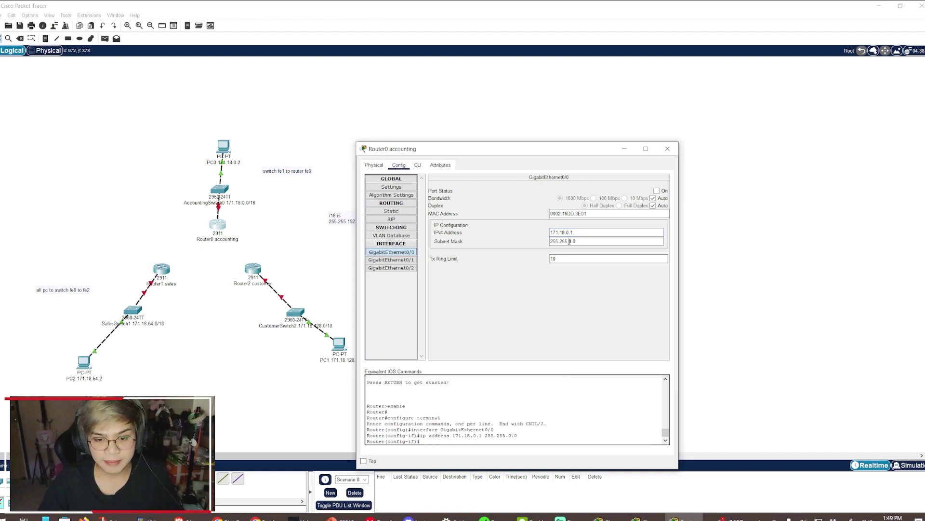
{"action": "left_click_drag", "start_coordinate": [570, 241], "coordinate": [576, 241]}
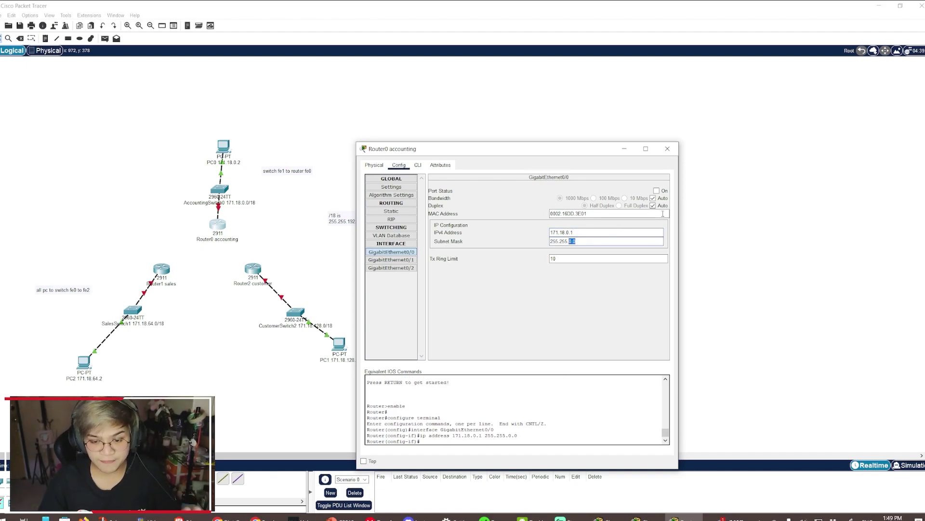
{"action": "type", "text": "192"}
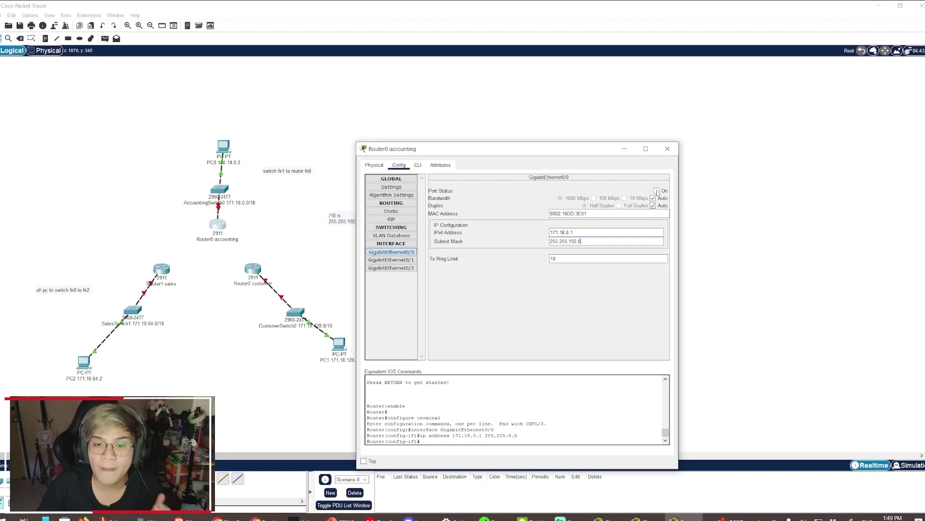
{"action": "left_click", "coordinate": [657, 191]}
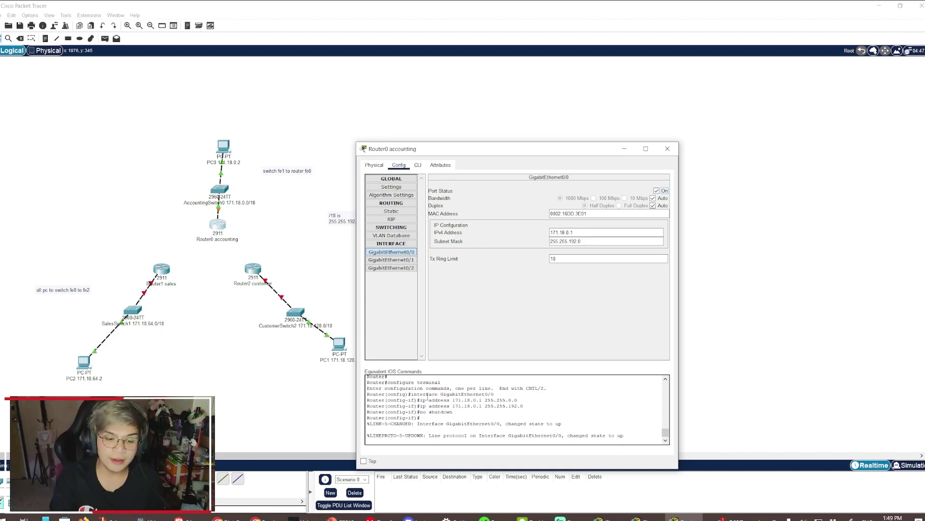
{"action": "left_click_drag", "start_coordinate": [381, 400], "coordinate": [507, 423]}
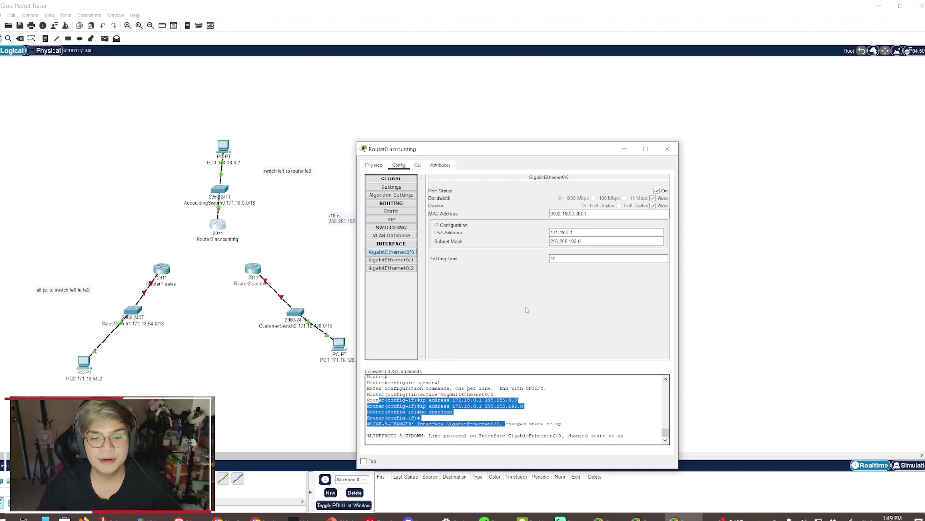
{"action": "left_click", "coordinate": [535, 390]}
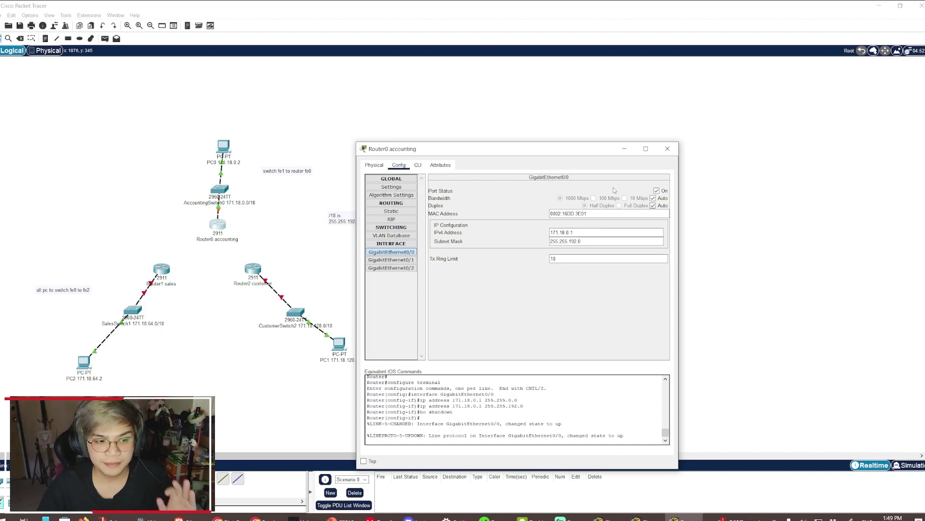
{"action": "left_click", "coordinate": [665, 151]}
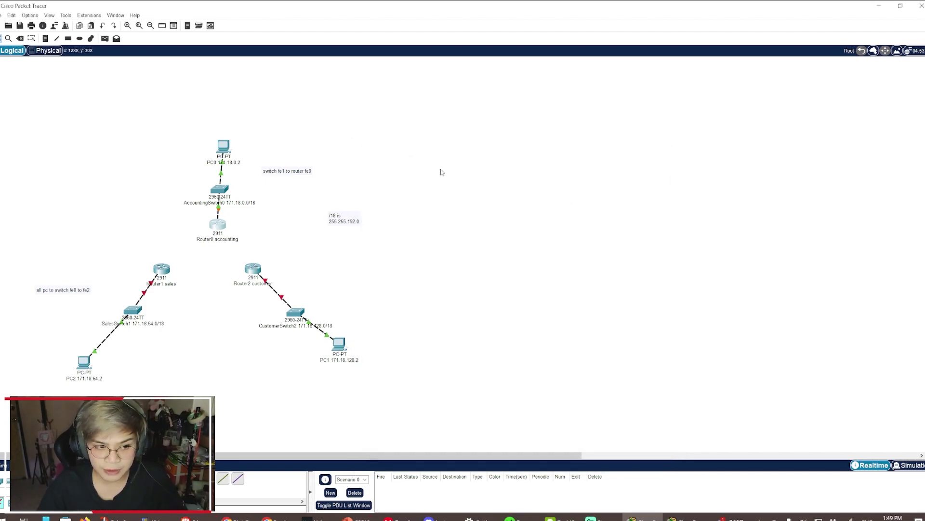
- Set PC0's static IPv4 address to 171.18.0.2 in its IP configuration
{"action": "left_click", "coordinate": [223, 145]}
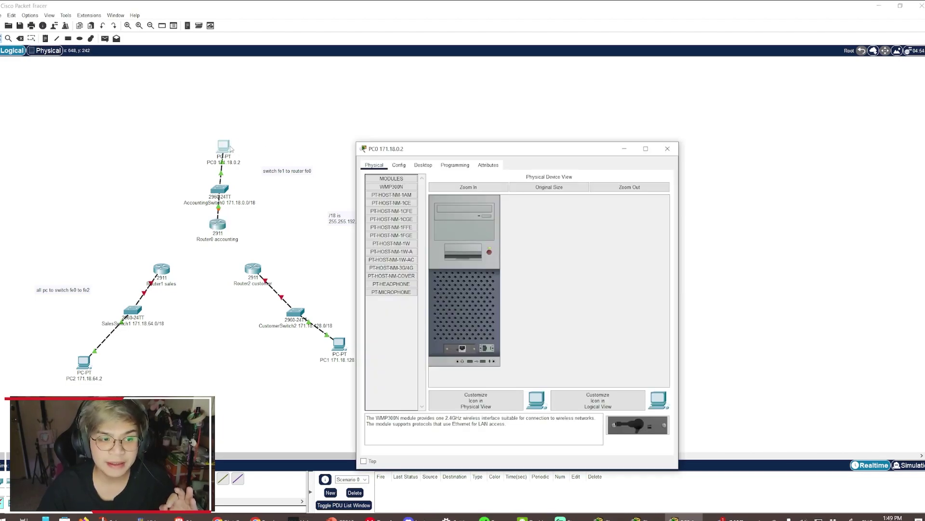
{"action": "left_click", "coordinate": [418, 165]}
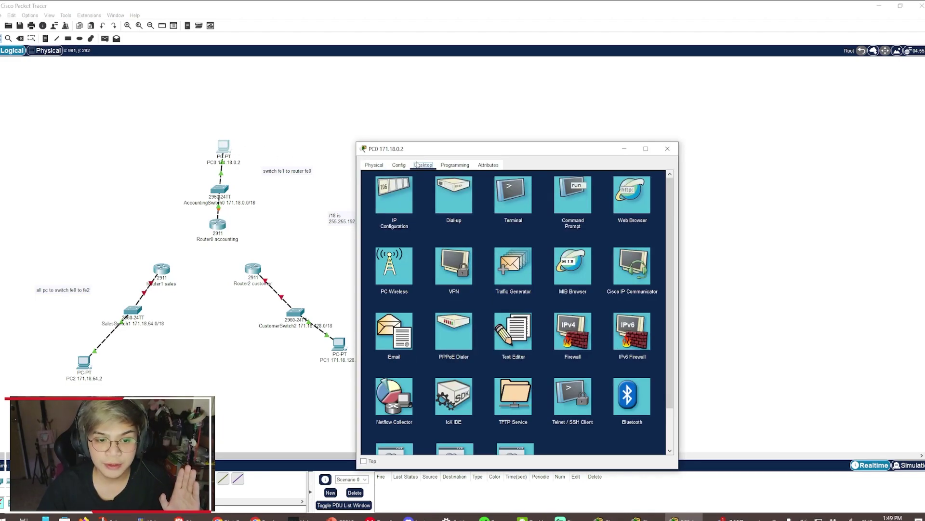
{"action": "left_click", "coordinate": [394, 194]}
{"action": "left_click", "coordinate": [514, 220]}
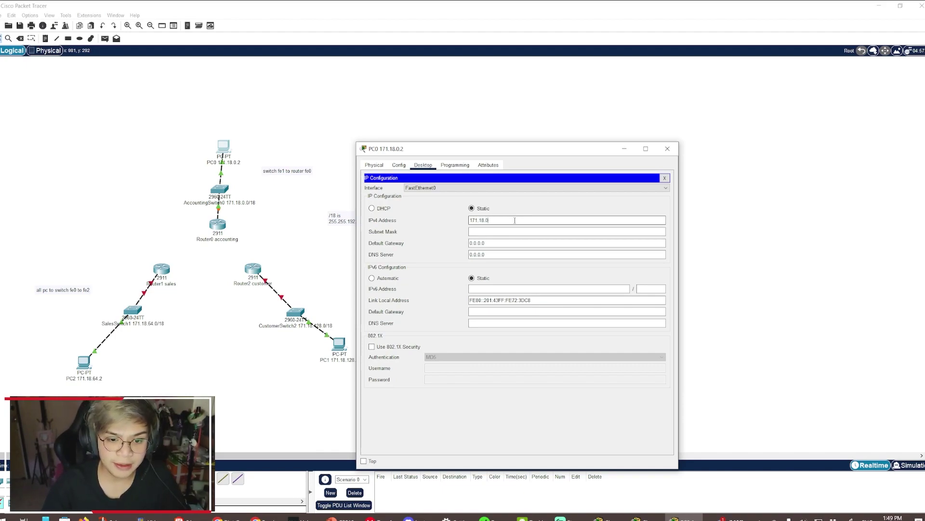
{"action": "type", "text": "171.18.0.2"}
{"action": "key", "text": "Tab"}
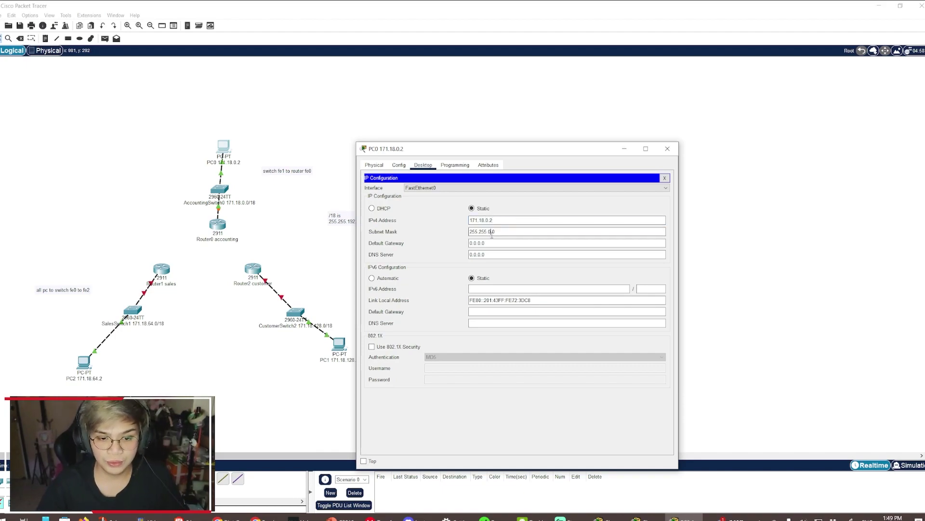
- Set PC0's subnet mask to 255.255.192.0 and its default gateway to 171.18.0.1
{"action": "key", "text": "BackSpace"}
{"action": "type", "text": "192"}
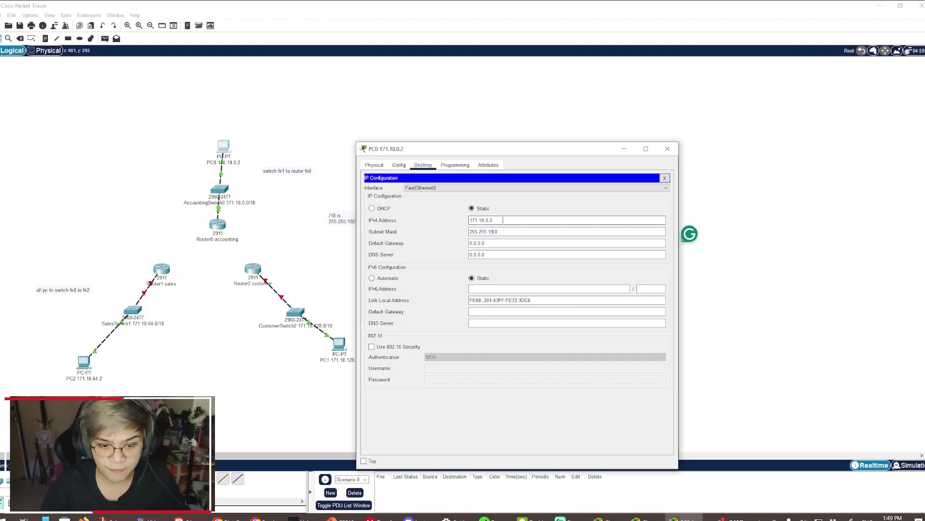
{"action": "key", "text": "Tab"}
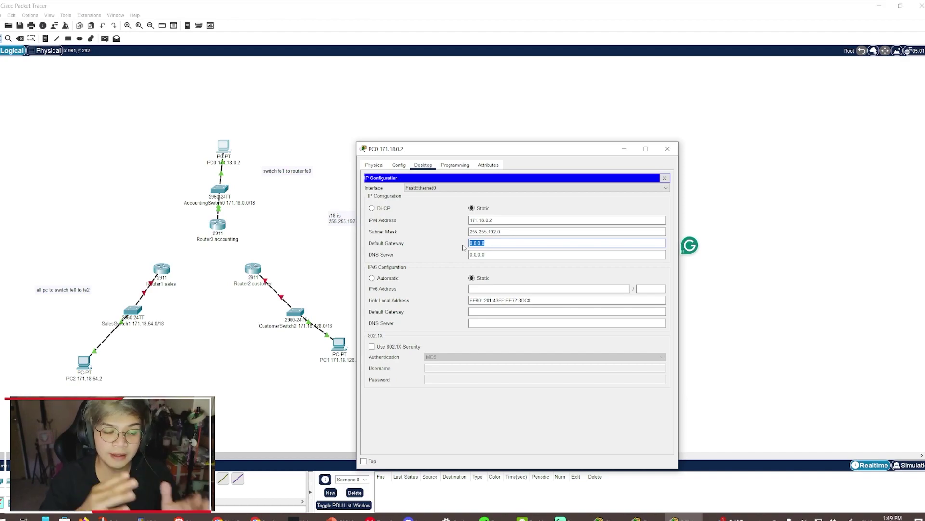
{"action": "type", "text": "171."}
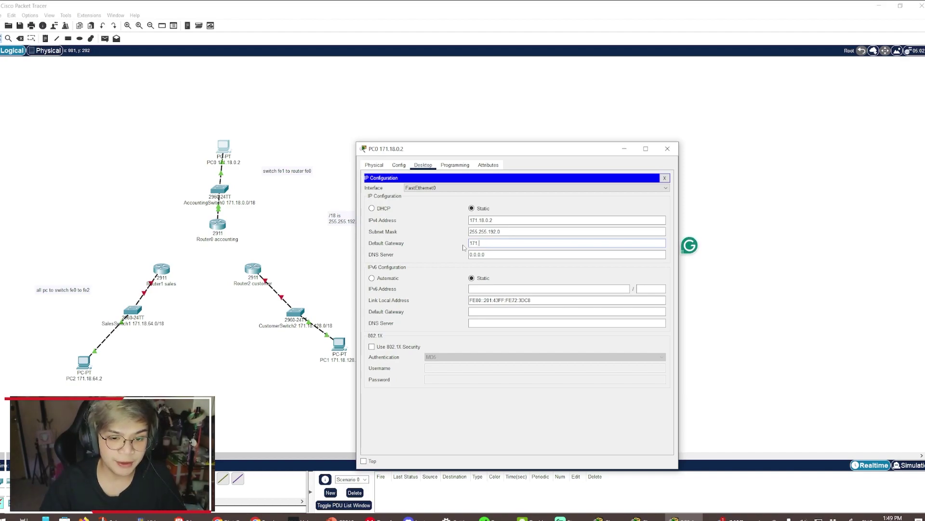
{"action": "type", "text": "18.0.1"}
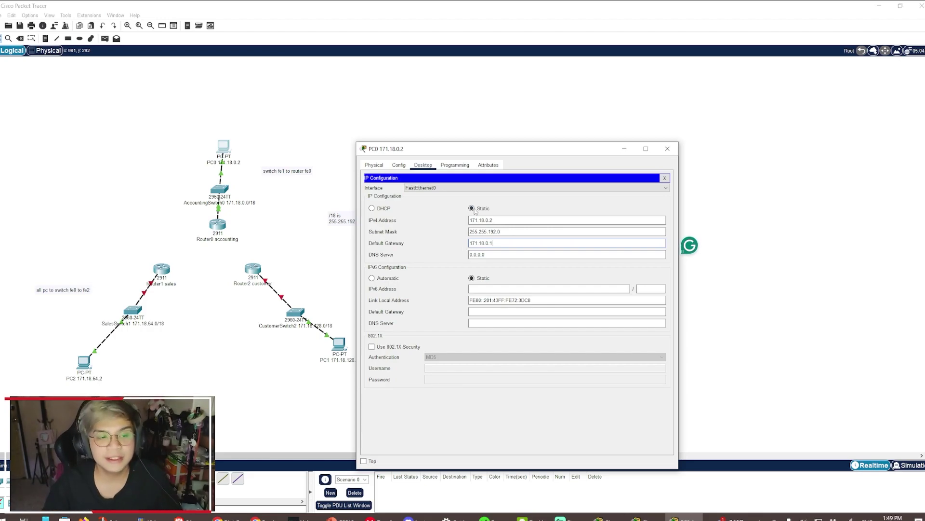
- Test the Accounting branch by pinging the gateway 171.18.0.1 from PC0's command prompt, and close the PC's window
{"action": "left_click", "coordinate": [399, 165]}
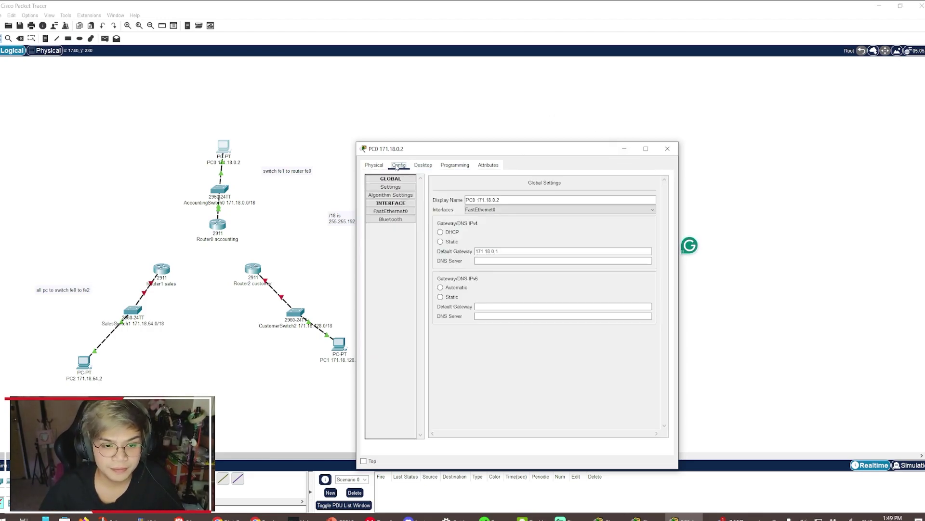
{"action": "left_click", "coordinate": [449, 166]}
{"action": "left_click", "coordinate": [422, 165]}
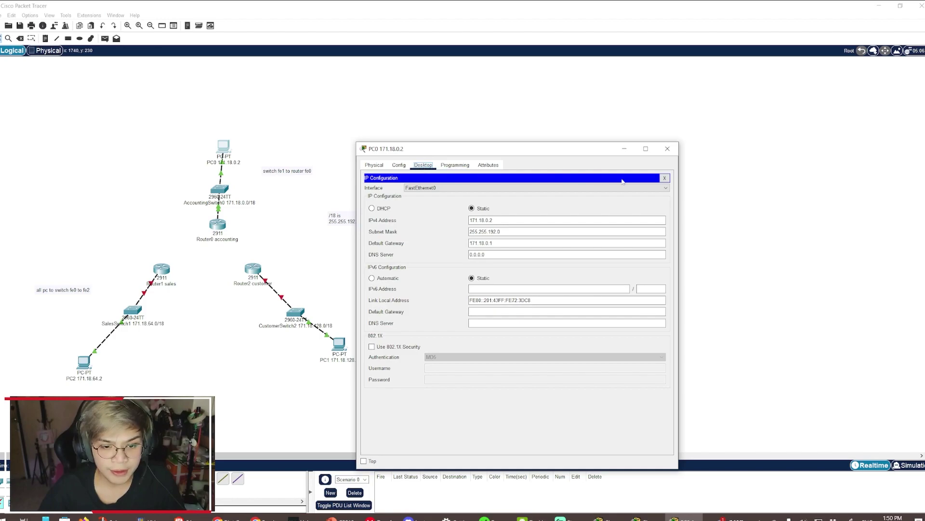
{"action": "left_click", "coordinate": [665, 178]}
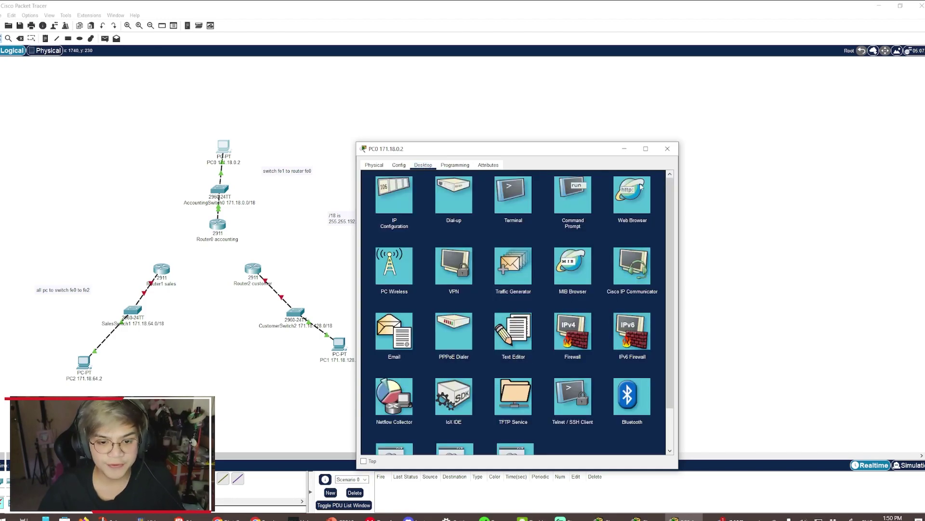
{"action": "left_click", "coordinate": [574, 195]}
{"action": "type", "text": "ping"}
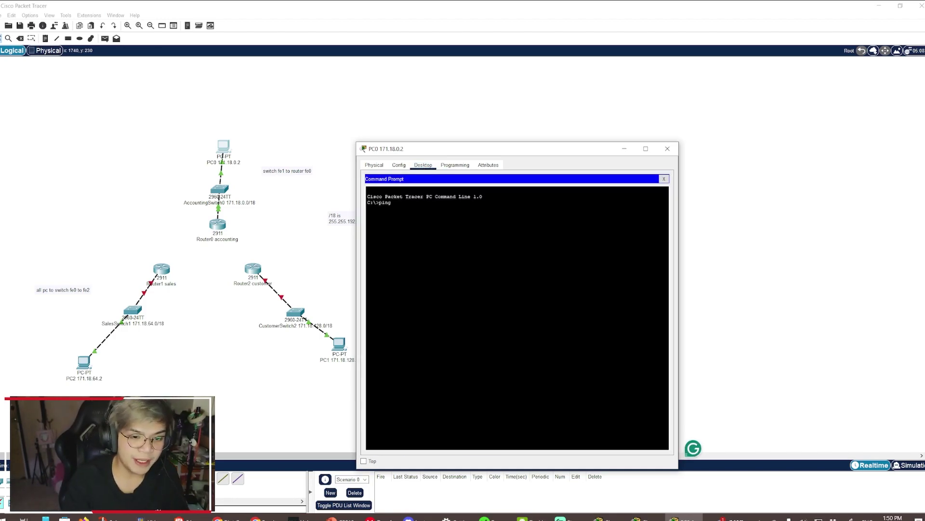
{"action": "type", "text": " 171.18.0.1"}
{"action": "key", "text": "Return"}
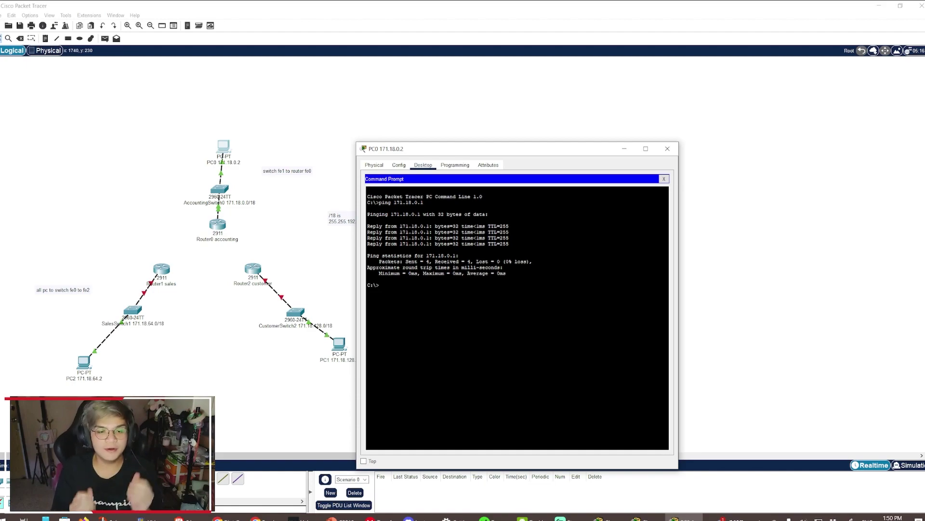
{"action": "left_click", "coordinate": [667, 148]}
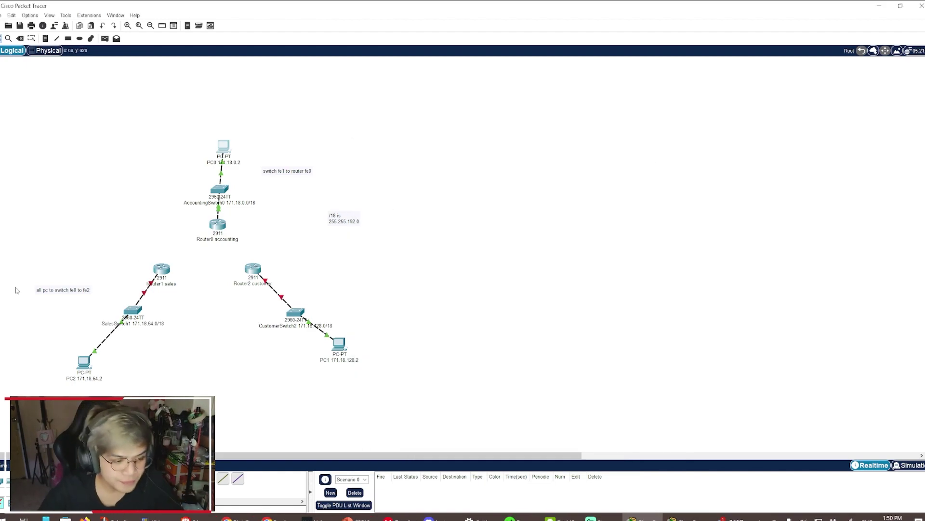
- Configure Router1's GigabitEthernet0/0 with IPv4 address 171.18.64.1 and subnet mask 255.255.192.0, and turn the port on
{"action": "left_click", "coordinate": [162, 270]}
{"action": "left_click", "coordinate": [419, 165]}
{"action": "left_click", "coordinate": [400, 165]}
{"action": "left_click", "coordinate": [392, 251]}
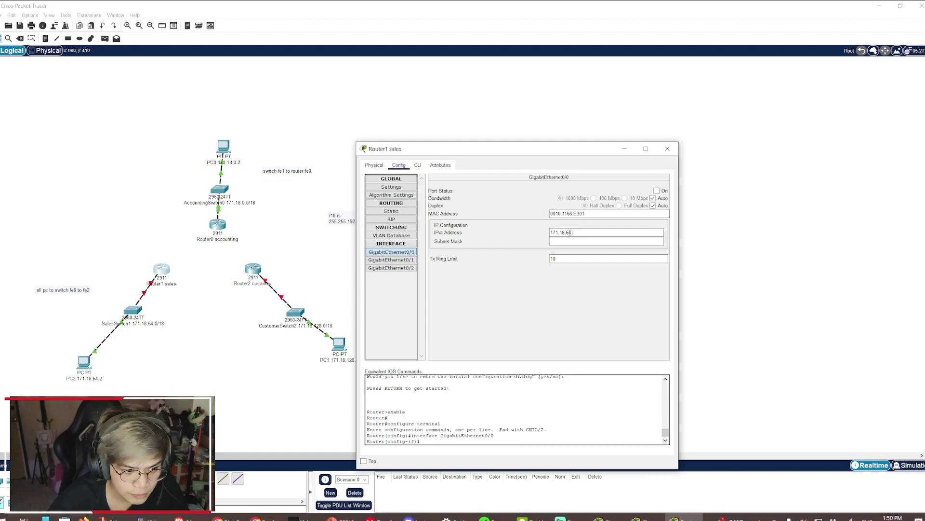
{"action": "left_click", "coordinate": [588, 240]}
{"action": "type", "text": "192.0"}
{"action": "left_click", "coordinate": [657, 190]}
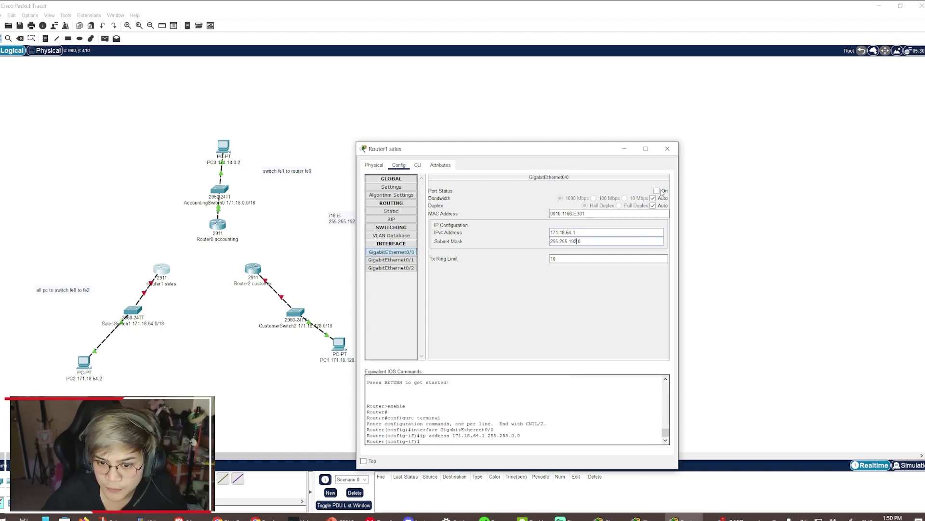
- Give PC2 in the Sales branch the static IPv4 address 171.18.64.2 with subnet mask 255.255.192.0
{"action": "left_click", "coordinate": [668, 149]}
{"action": "left_click", "coordinate": [84, 362]}
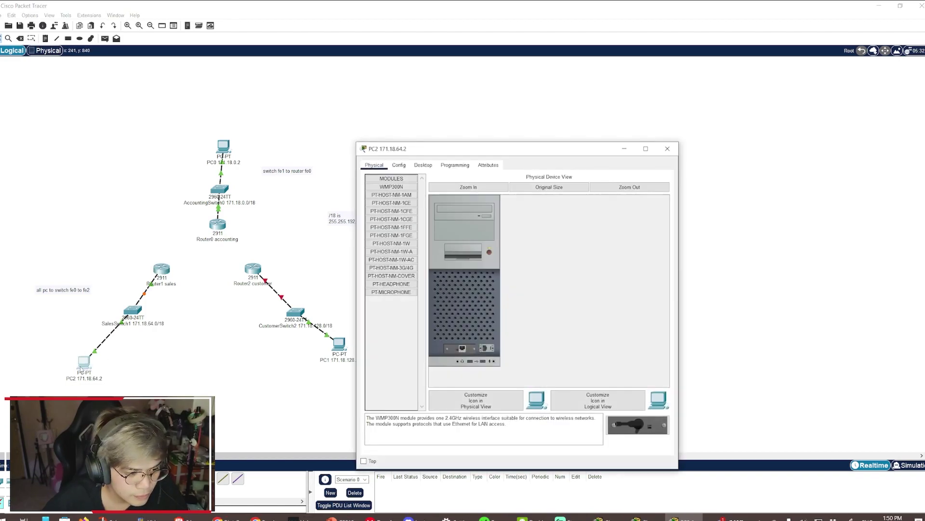
{"action": "left_click", "coordinate": [423, 165]}
{"action": "left_click", "coordinate": [403, 194]}
{"action": "left_click", "coordinate": [485, 221]}
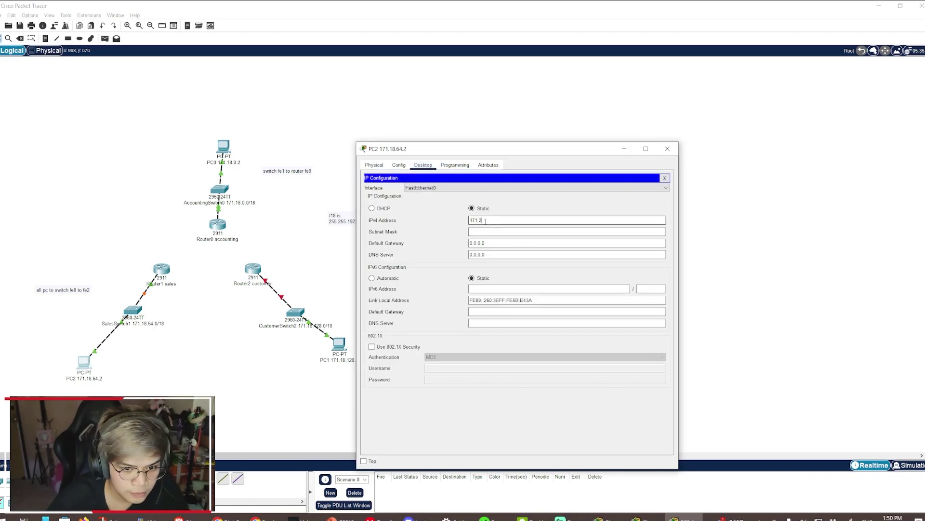
{"action": "left_click", "coordinate": [482, 229]}
{"action": "key", "text": "Left"}
{"action": "key", "text": "Left"}
{"action": "key", "text": "BackSpace"}
{"action": "type", "text": "192"}
- Set PC2's default gateway to 171.18.64.1 and close the PC's window
{"action": "key", "text": "Tab"}
{"action": "type", "text": "171.18.64."}
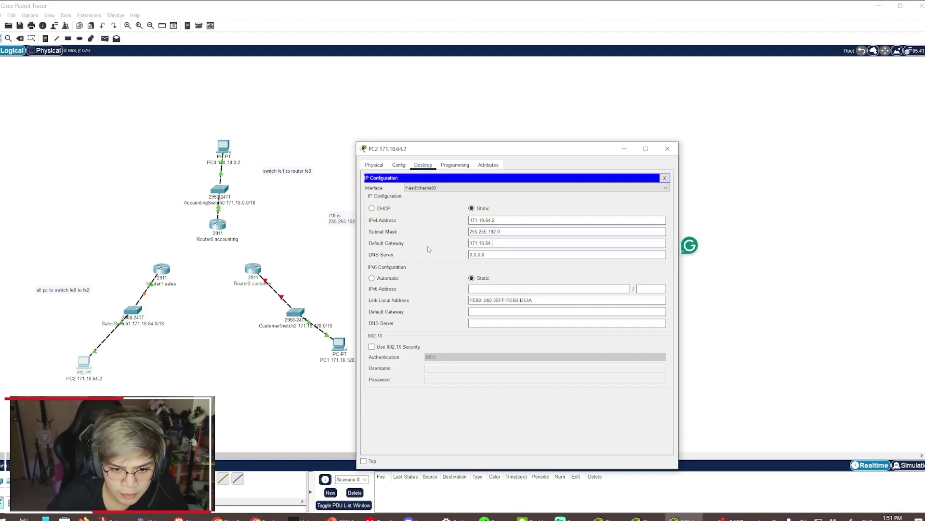
{"action": "type", "text": "0/1"}
{"action": "left_click", "coordinate": [667, 148]}
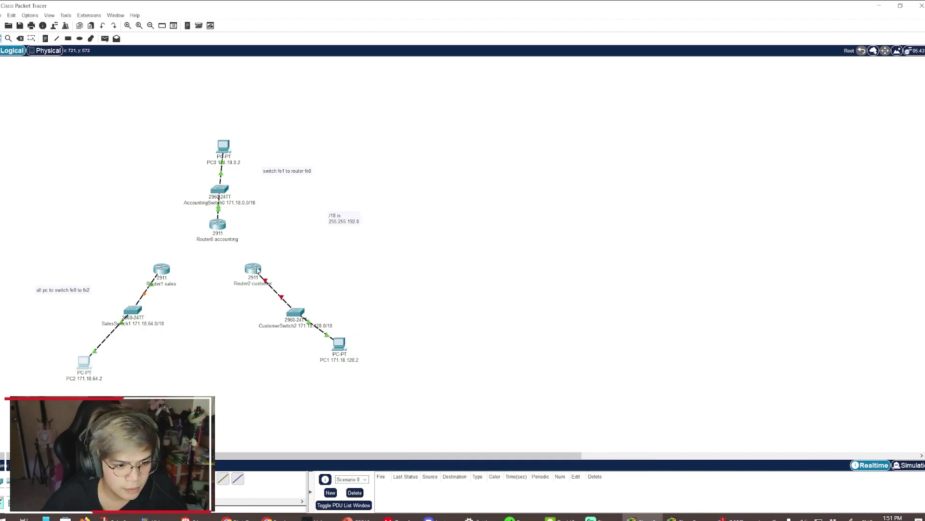
- Configure Router2's GigabitEthernet0/0 with IPv4 address 171.18.128.1 and subnet mask 255.255.192.0, and turn the port on
{"action": "left_click", "coordinate": [254, 269]}
{"action": "left_click", "coordinate": [398, 165]}
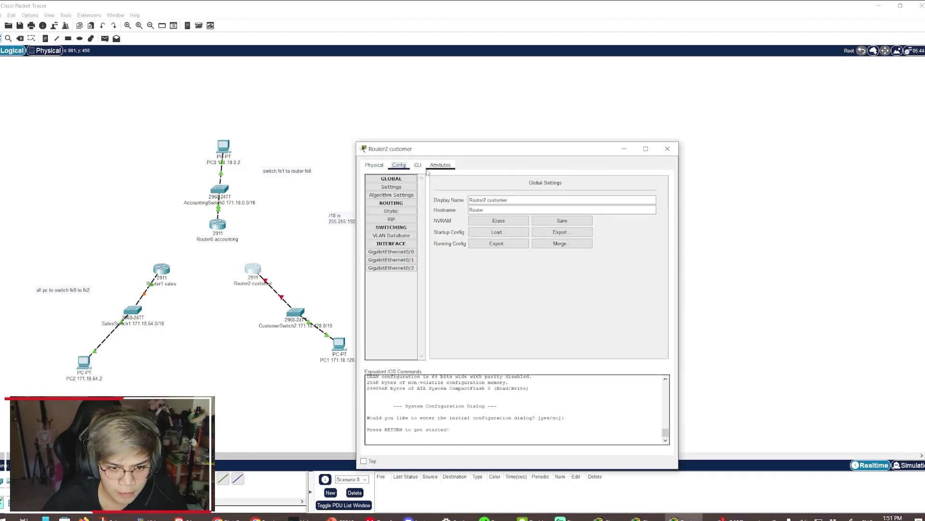
{"action": "left_click", "coordinate": [392, 252]}
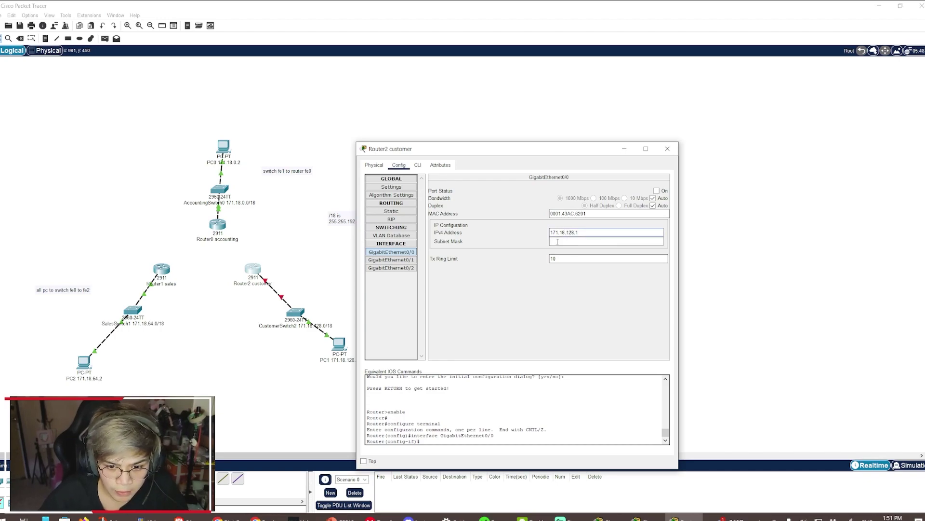
{"action": "left_click", "coordinate": [557, 242]}
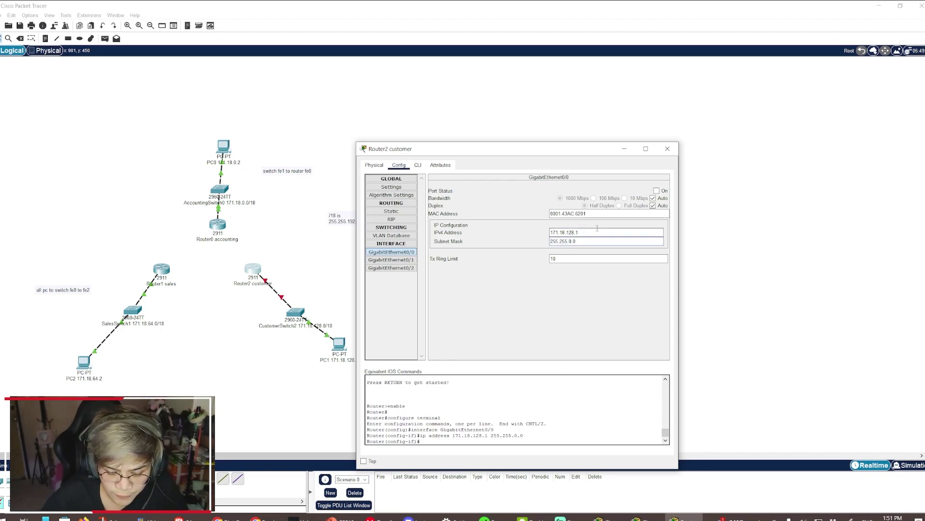
{"action": "type", "text": "192"}
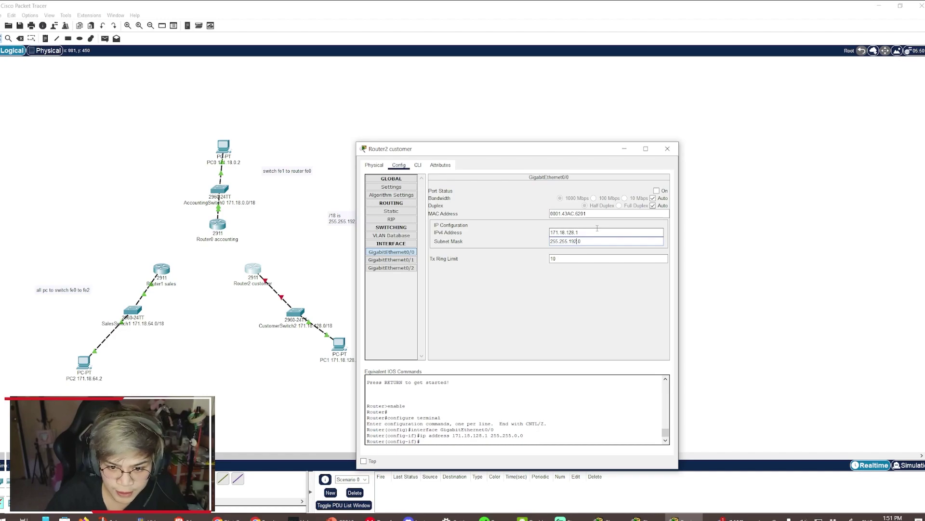
{"action": "left_click", "coordinate": [657, 191]}
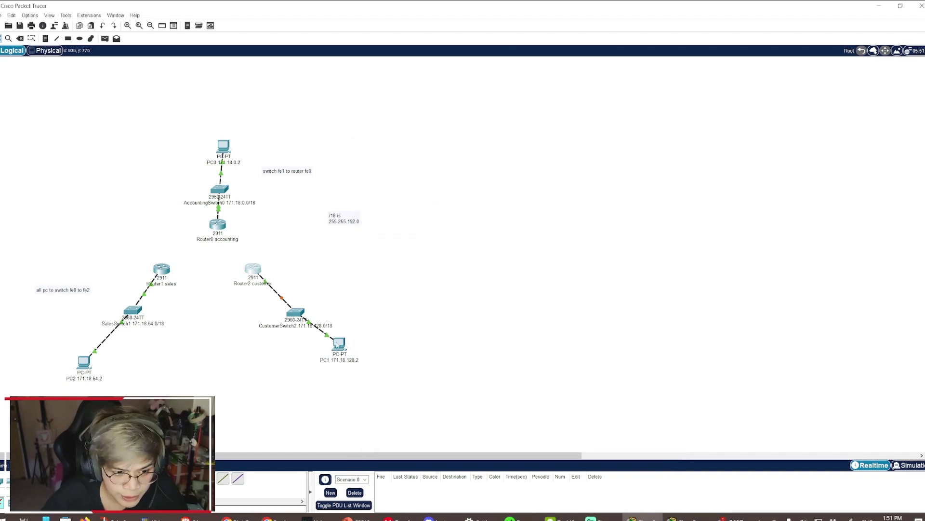
- Give PC1 in the Customer branch the static IPv4 address 171.18.128.2 with subnet mask 255.255.192.0
{"action": "left_click", "coordinate": [339, 344]}
{"action": "left_click", "coordinate": [423, 165]}
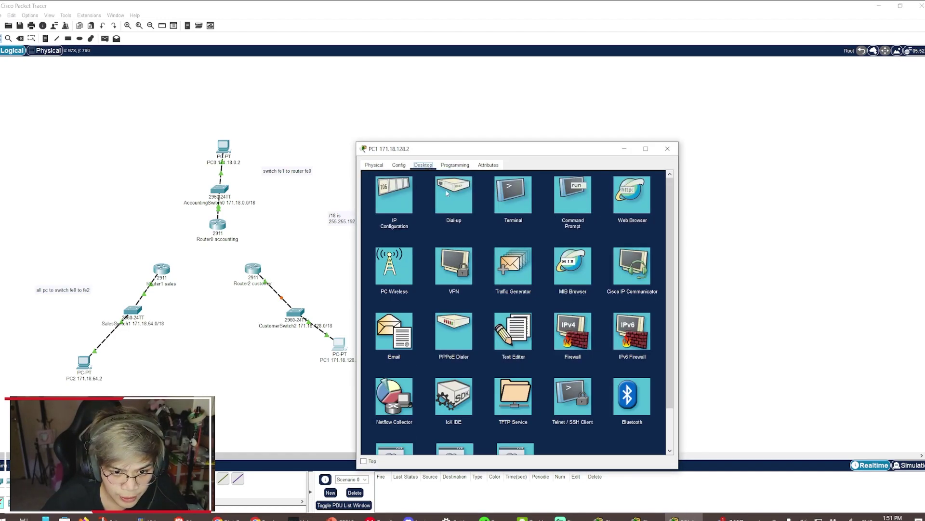
{"action": "left_click", "coordinate": [395, 194]}
{"action": "left_click", "coordinate": [487, 221]}
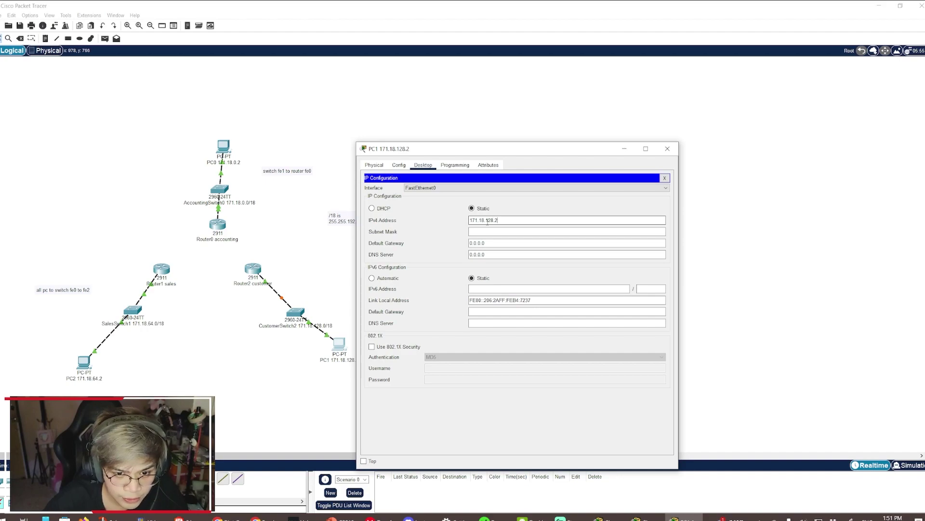
{"action": "left_click", "coordinate": [480, 231]}
{"action": "key", "text": "BackSpace"}
{"action": "key", "text": "BackSpace"}
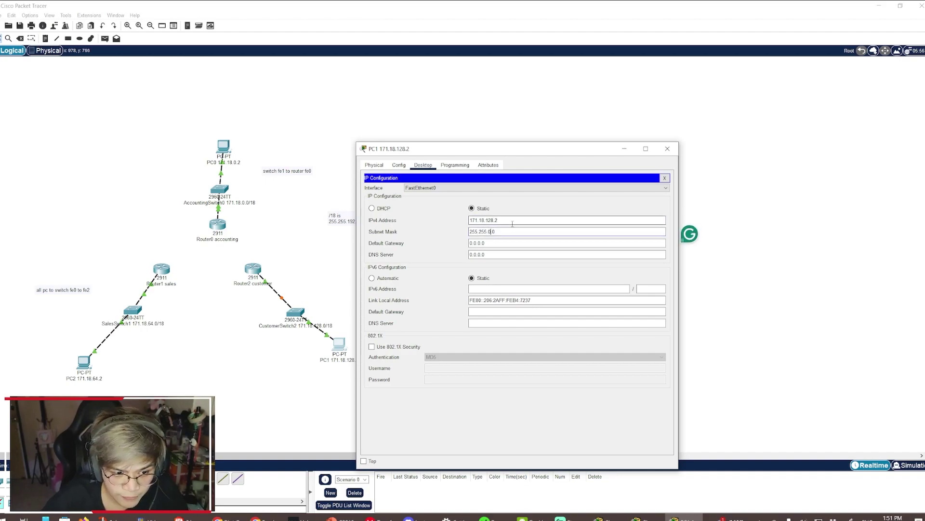
{"action": "type", "text": "192."}
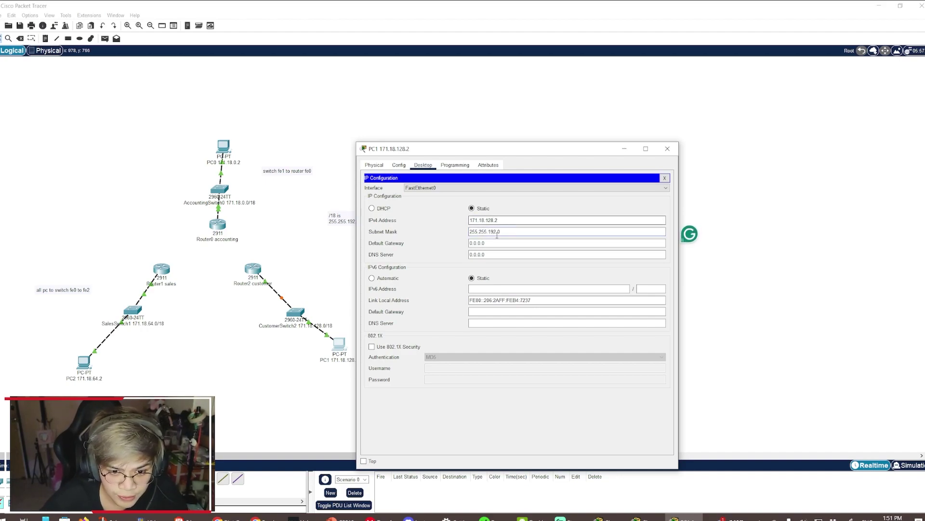
- Set PC1's default gateway to 171.18.128.1 and close the PC's window
{"action": "left_click_drag", "start_coordinate": [495, 244], "coordinate": [464, 244]}
{"action": "type", "text": "1"}
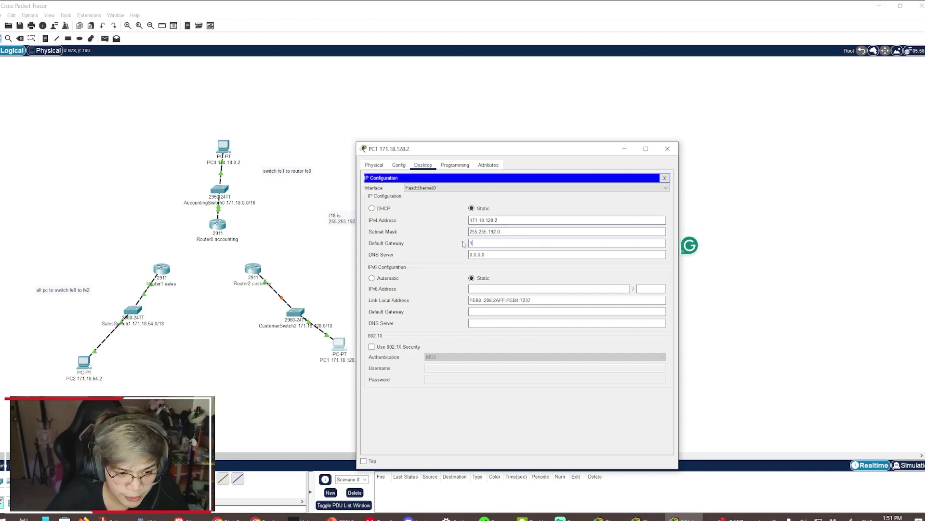
{"action": "type", "text": "71.18.1"}
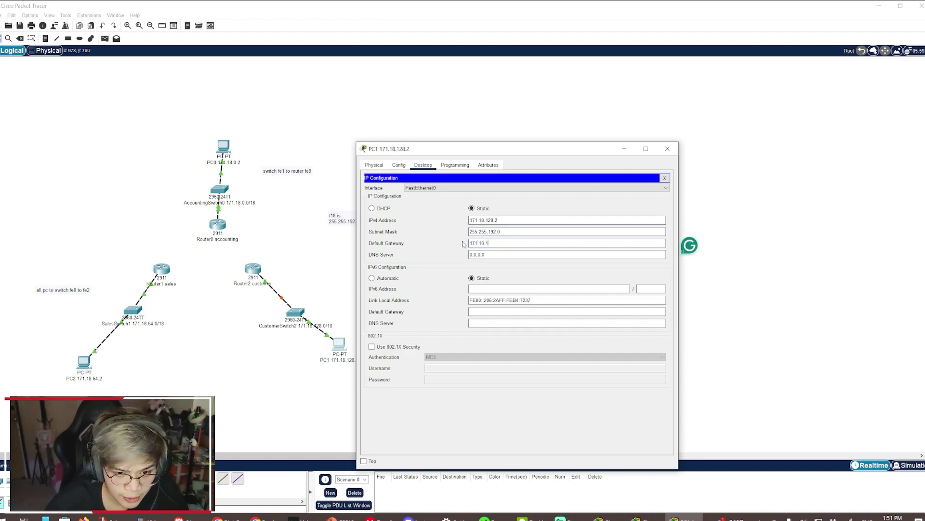
{"action": "type", "text": "28.1"}
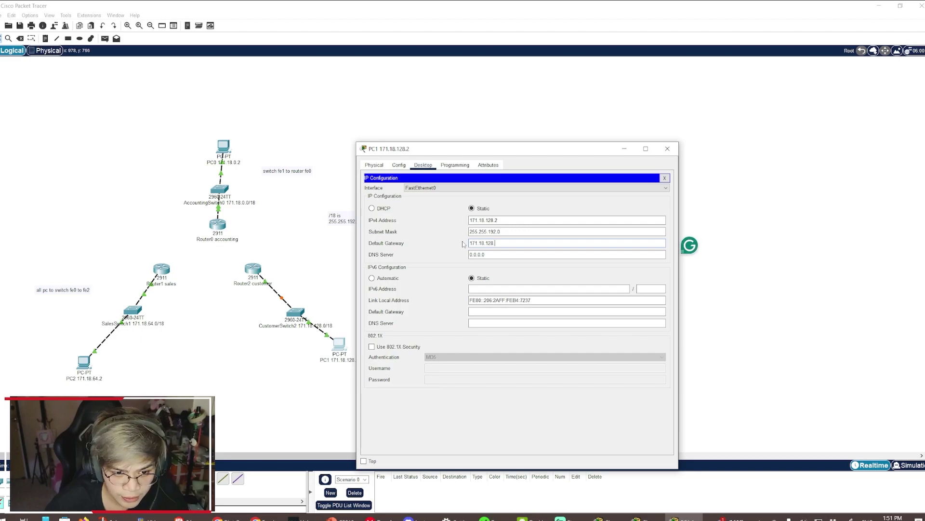
{"action": "left_click", "coordinate": [665, 178]}
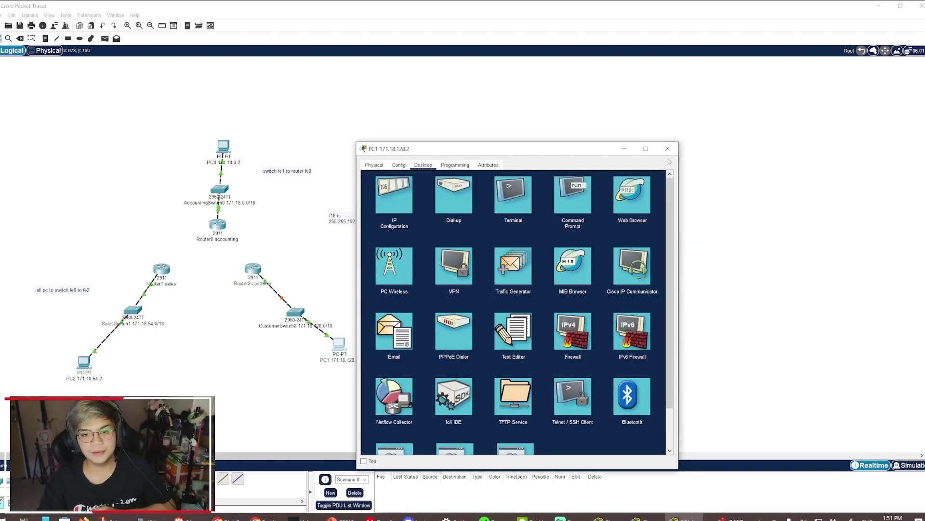
{"action": "left_click", "coordinate": [668, 150]}
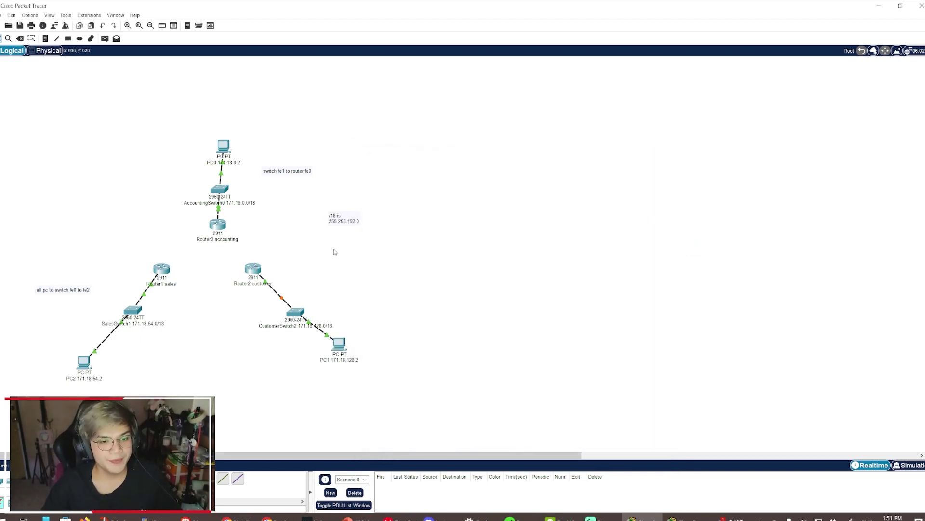
- Place a note reading "fe0: 171.18.0.1/18" beside the accounting router
{"action": "left_click", "coordinate": [45, 38]}
{"action": "left_click", "coordinate": [150, 198]}
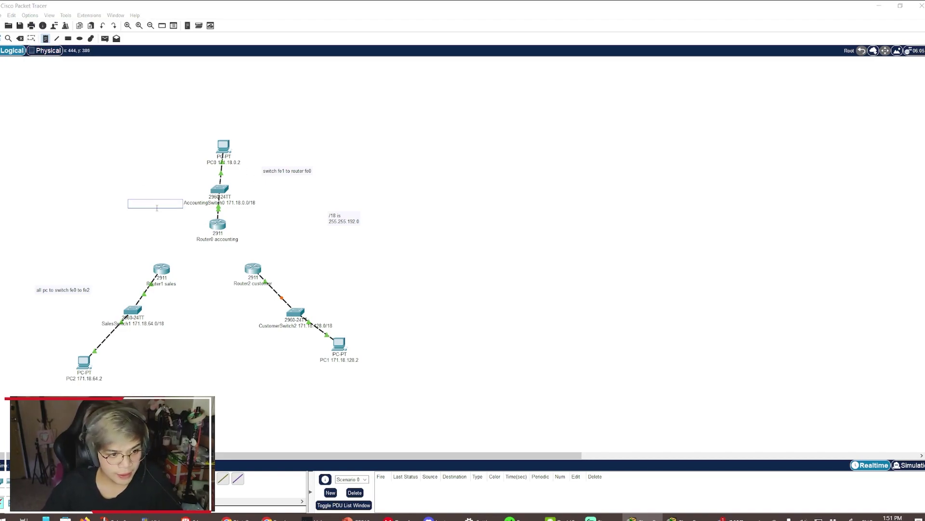
{"action": "left_click", "coordinate": [148, 226]}
{"action": "type", "text": "fe0: 171.18.0.1/18"}
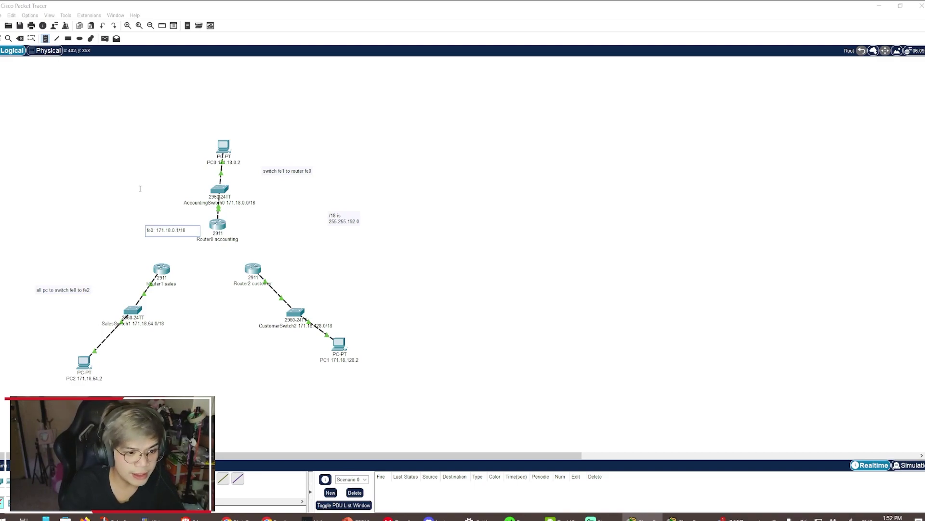
- Add a note reading "fe0:171.18.128.1 /18" beside the customer router
{"action": "left_click", "coordinate": [299, 260]}
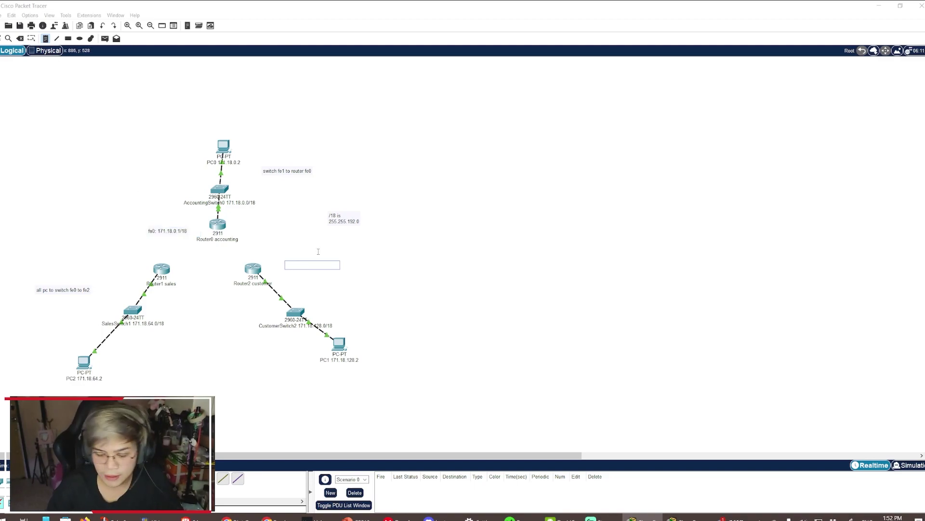
{"action": "type", "text": "fe0"}
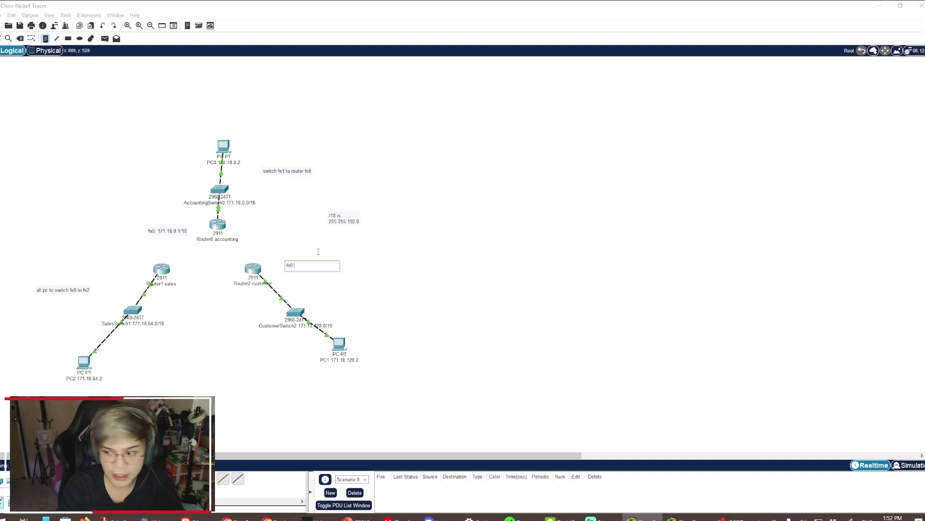
{"action": "type", "text": ":171.18.128.1 /18"}
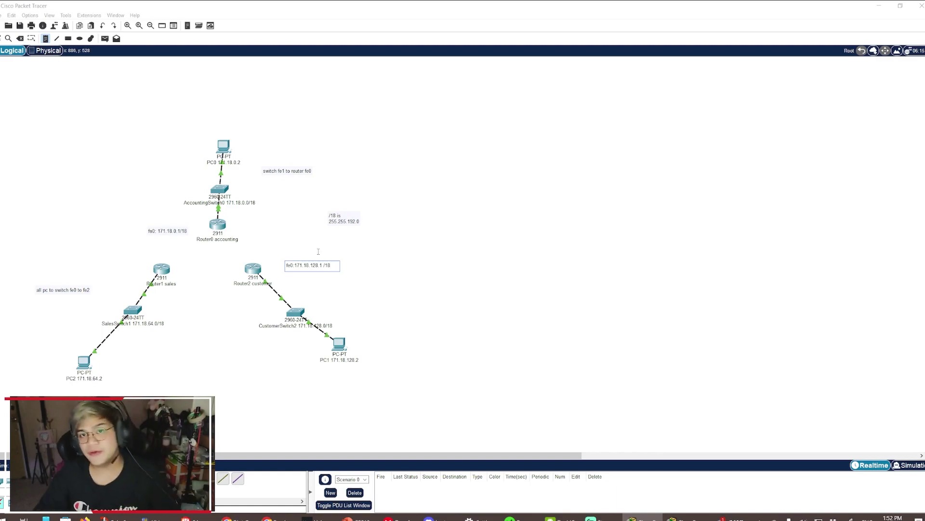
- Add a note reading "fe0: 171.18.64.1" beside the sales router
{"action": "left_click", "coordinate": [131, 251]}
{"action": "type", "text": "fe0: 171"}
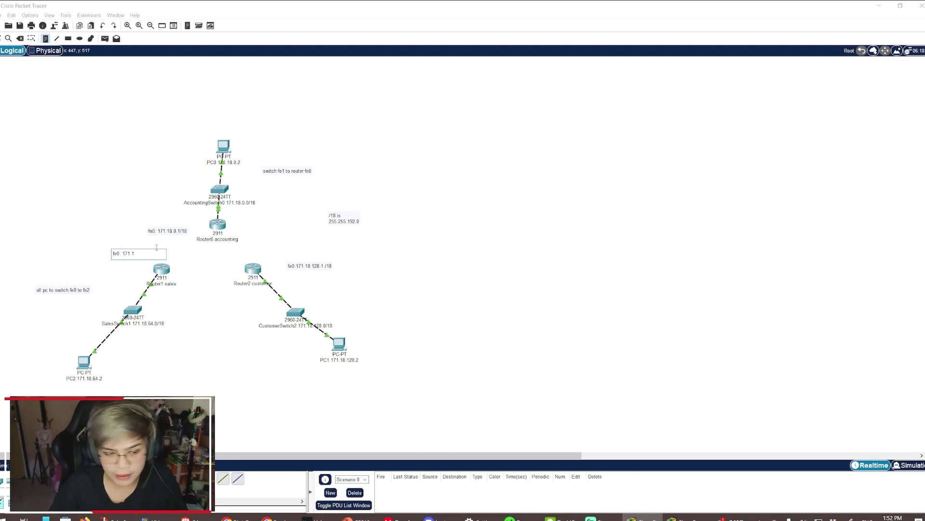
{"action": "type", "text": ".18.64.1"}
- Reposition the three fe0 address notes so that each sits clearly next to its own router
{"action": "left_click_drag", "start_coordinate": [167, 231], "coordinate": [170, 220]}
{"action": "left_click_drag", "start_coordinate": [134, 257], "coordinate": [132, 262]}
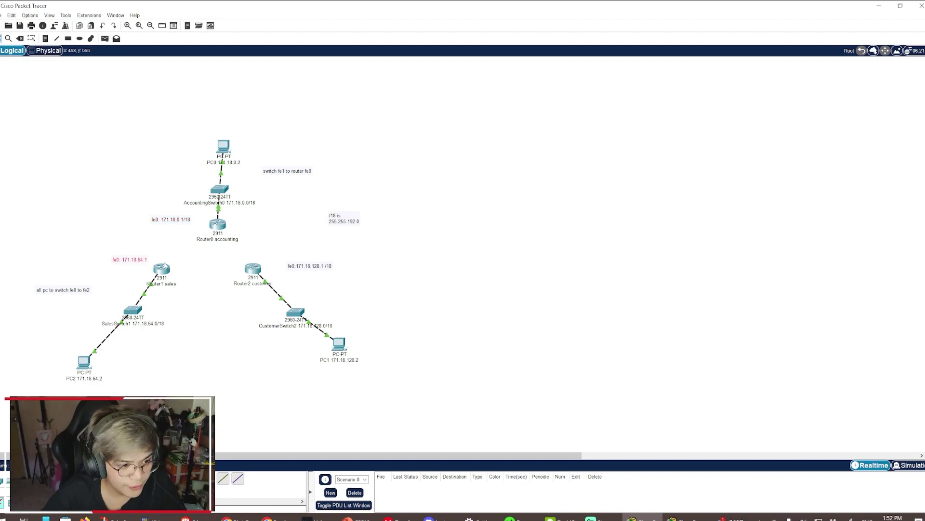
{"action": "left_click_drag", "start_coordinate": [306, 266], "coordinate": [294, 270]}
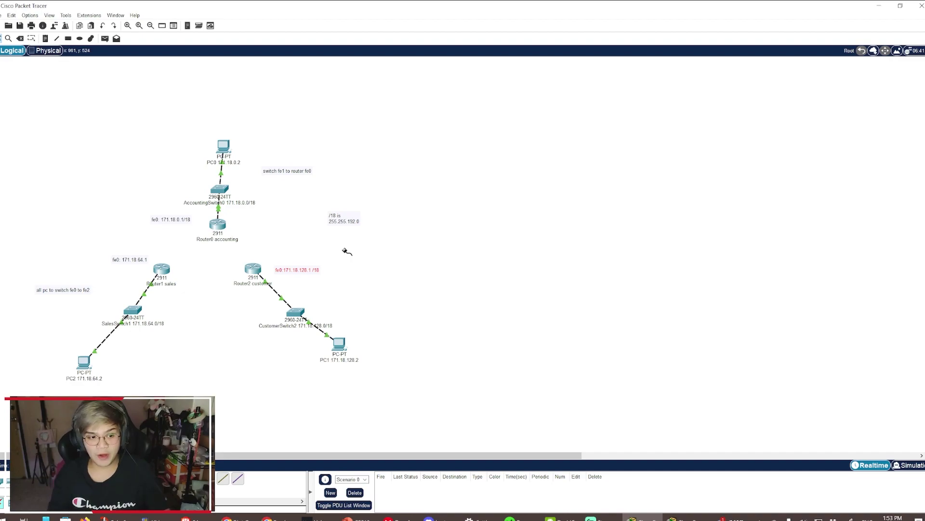
- Cable GigabitEthernet0/1 of Router0 accounting to GigabitEthernet0/1 of Router2 customer
{"action": "left_click", "coordinate": [219, 226]}
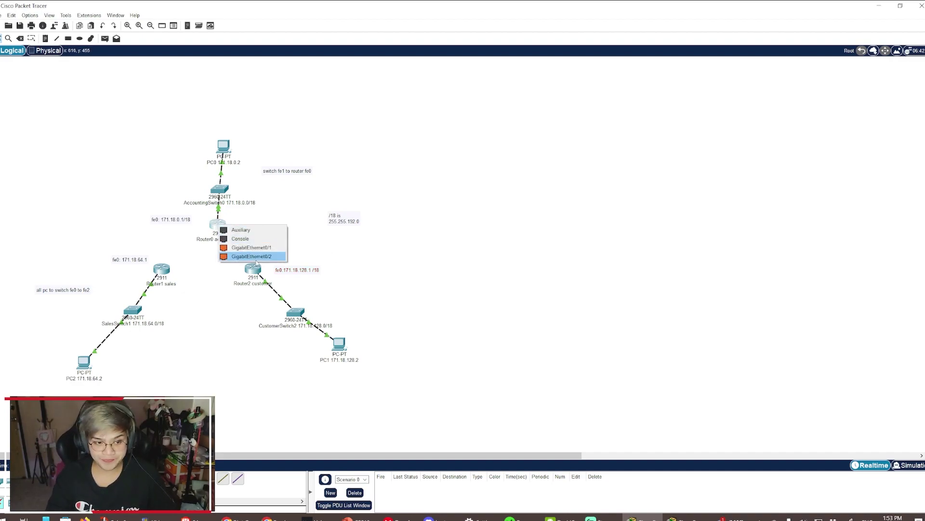
{"action": "left_click", "coordinate": [283, 248]}
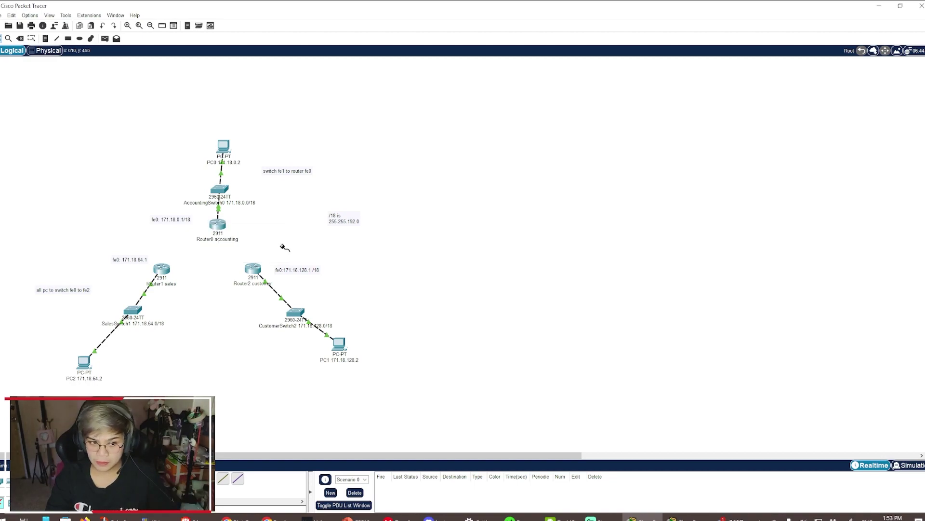
{"action": "left_click", "coordinate": [254, 269]}
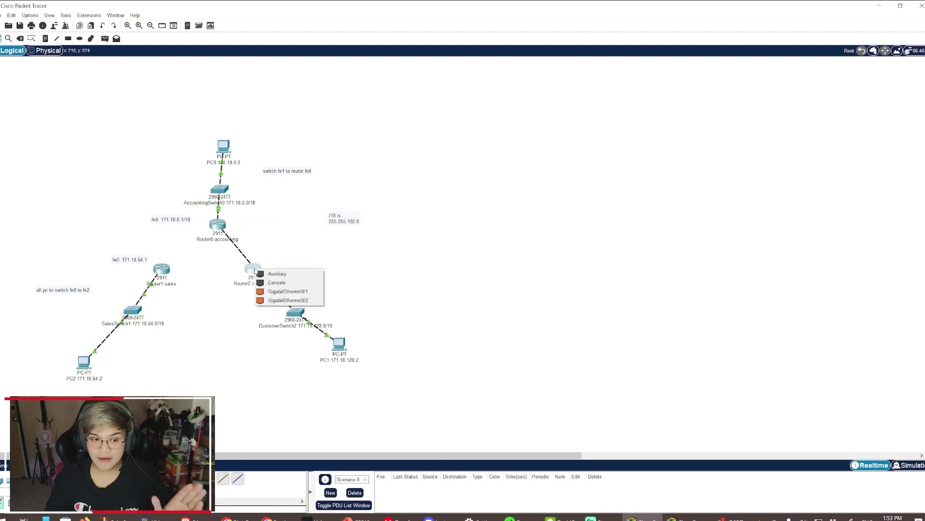
{"action": "left_click", "coordinate": [307, 292]}
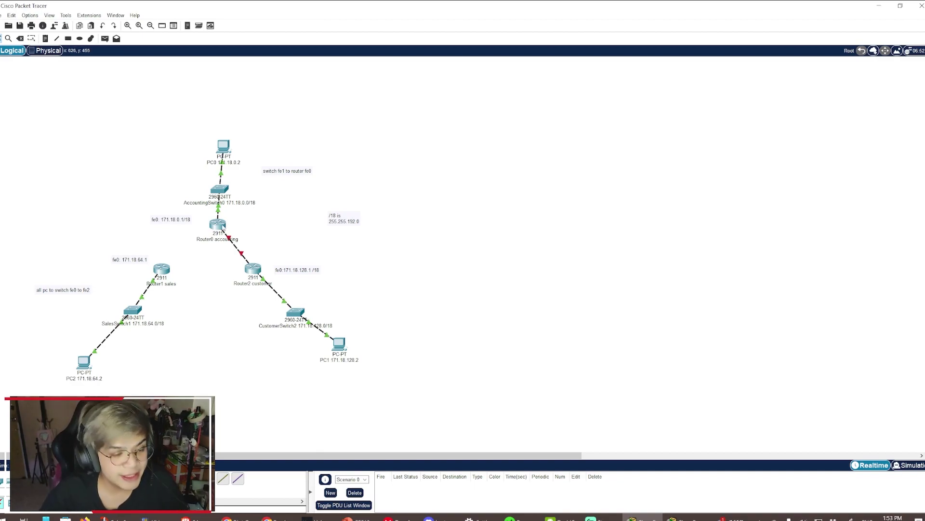
- Give GigabitEthernet0/1 of Router0 accounting the address 10.10.11.1 with mask 255.255.255.0 and switch the port on
{"action": "left_click", "coordinate": [222, 227]}
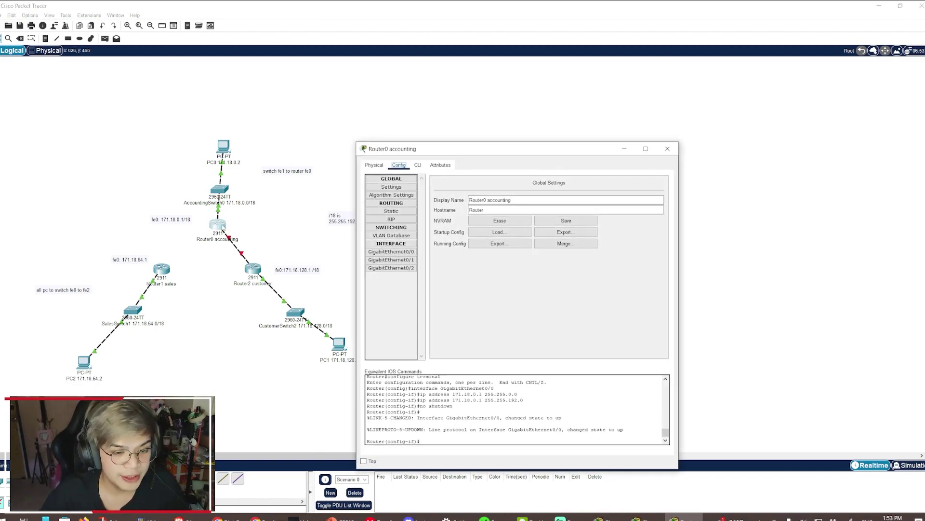
{"action": "left_click", "coordinate": [404, 261]}
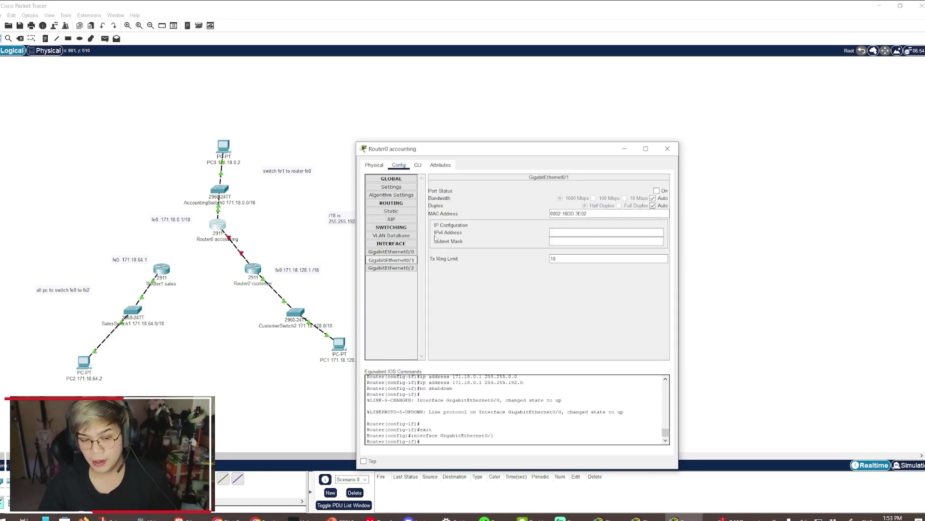
{"action": "left_click", "coordinate": [563, 231]}
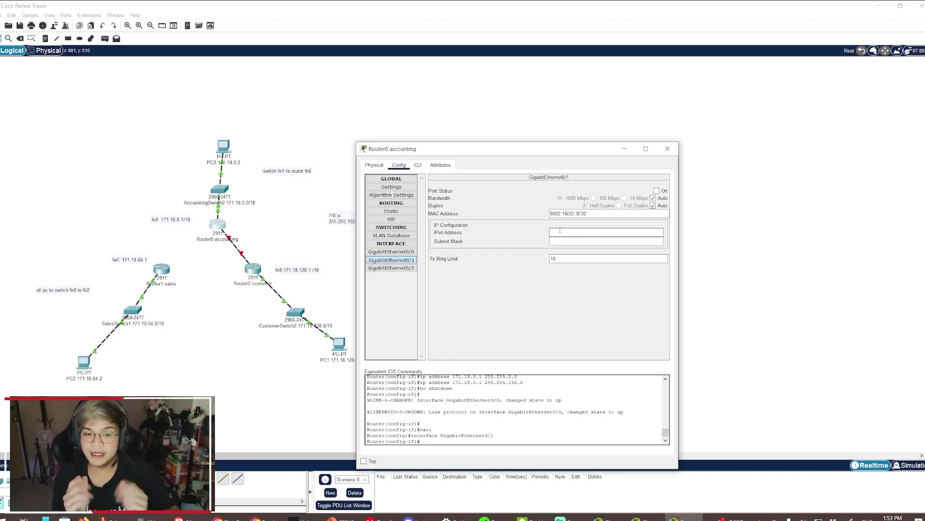
{"action": "type", "text": "10.10.11.1"}
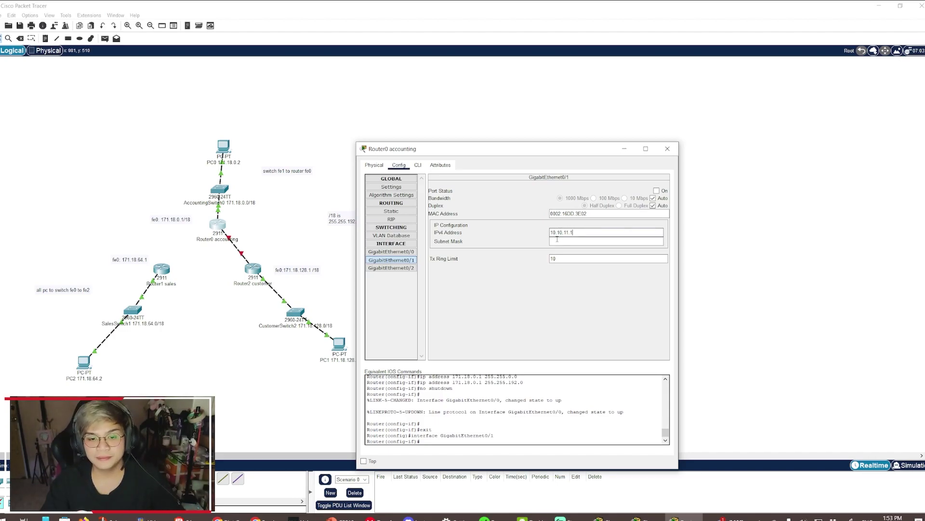
{"action": "left_click", "coordinate": [556, 241]}
{"action": "left_click_drag", "start_coordinate": [559, 241], "coordinate": [598, 240]}
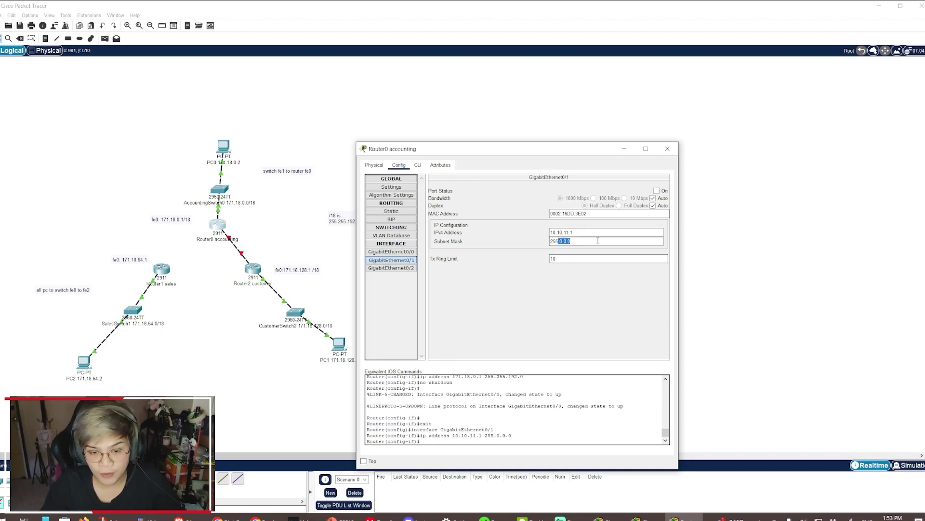
{"action": "type", "text": ".255.255.0"}
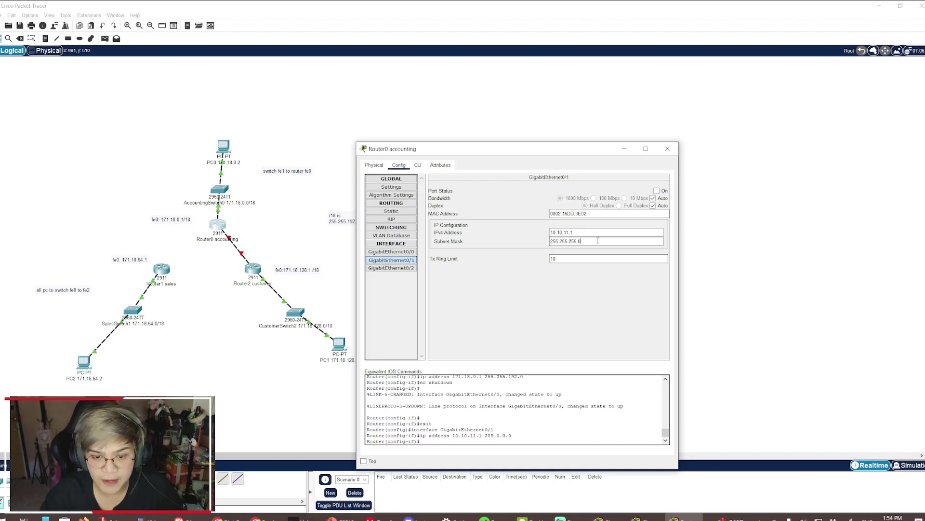
{"action": "left_click", "coordinate": [658, 191]}
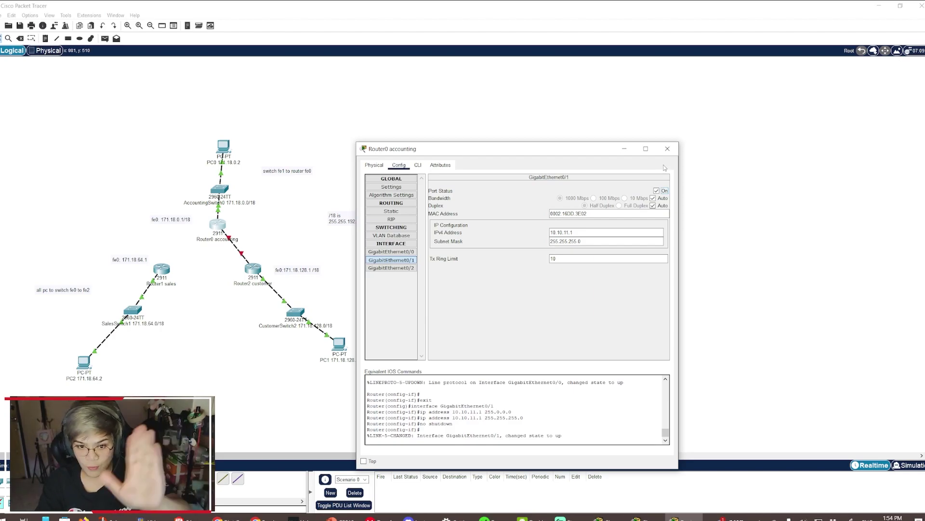
{"action": "left_click", "coordinate": [667, 148]}
- Give GigabitEthernet0/1 of Router2 customer the address 10.10.11.2 with mask 255.255.255.0 and switch the port on
{"action": "left_click", "coordinate": [258, 268]}
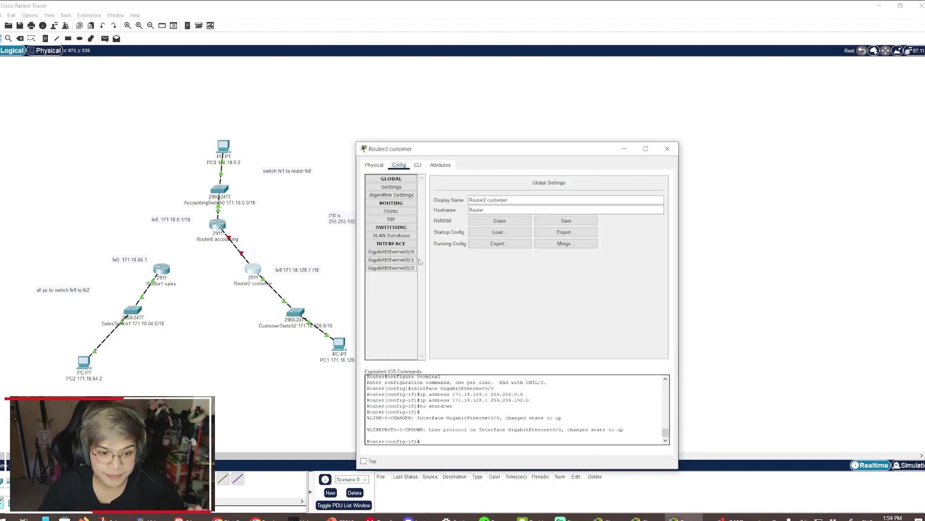
{"action": "left_click", "coordinate": [391, 259]}
{"action": "left_click", "coordinate": [579, 232]}
{"action": "type", "text": "10.10.11.2"}
{"action": "left_click", "coordinate": [570, 244]}
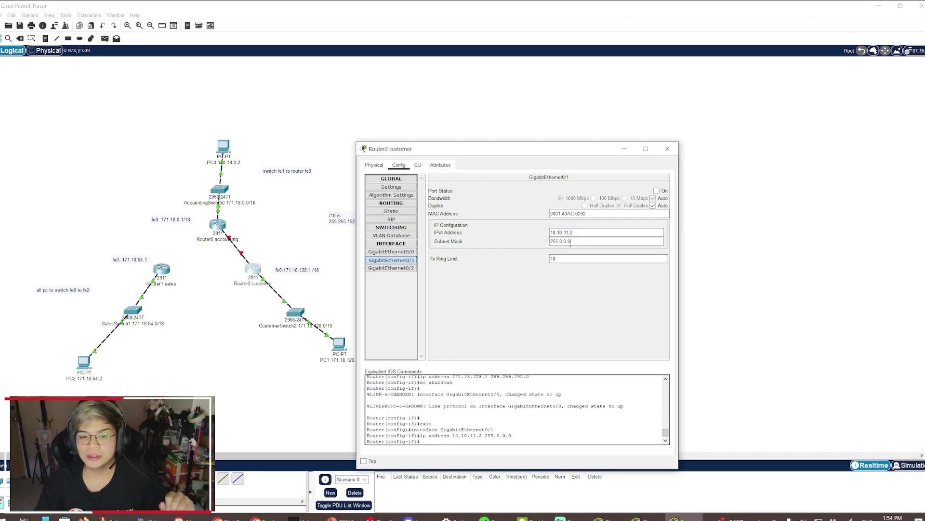
{"action": "left_click_drag", "start_coordinate": [575, 243], "coordinate": [548, 244]}
{"action": "type", "text": "255."}
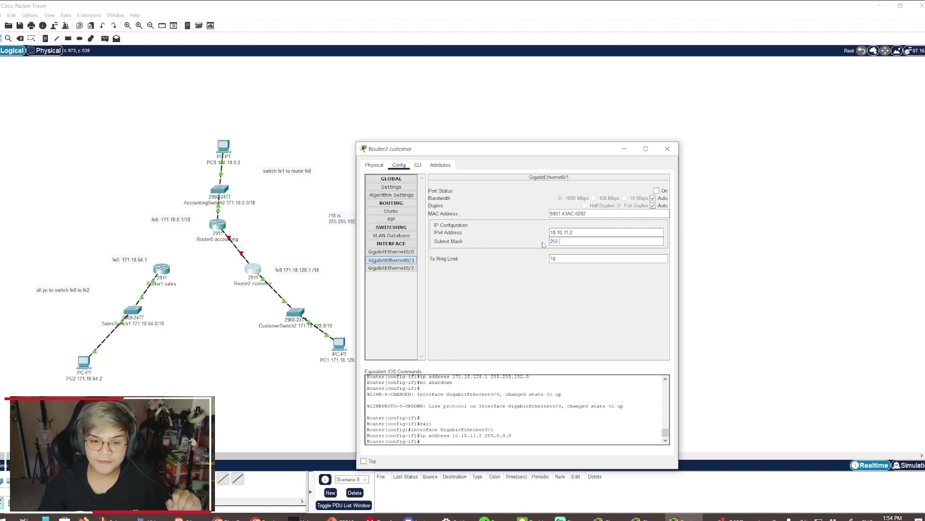
{"action": "type", "text": "255.255.0"}
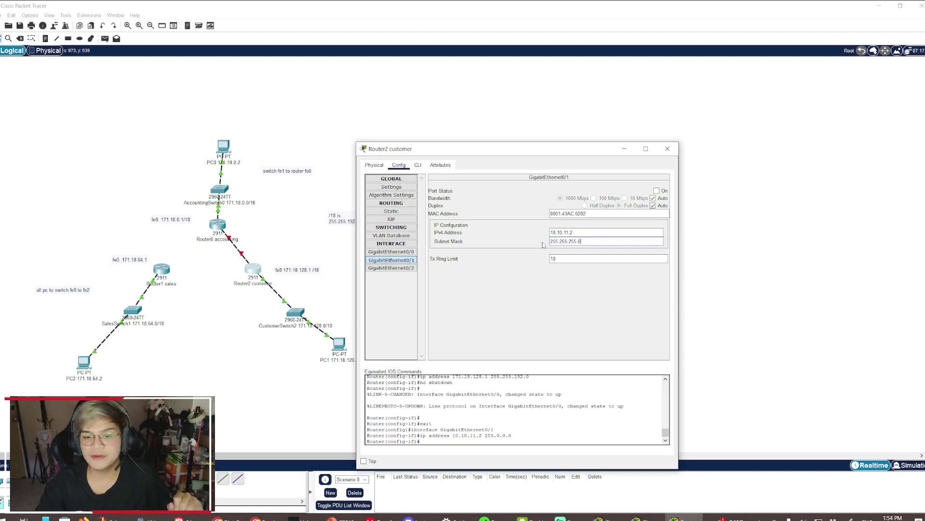
{"action": "left_click", "coordinate": [657, 191]}
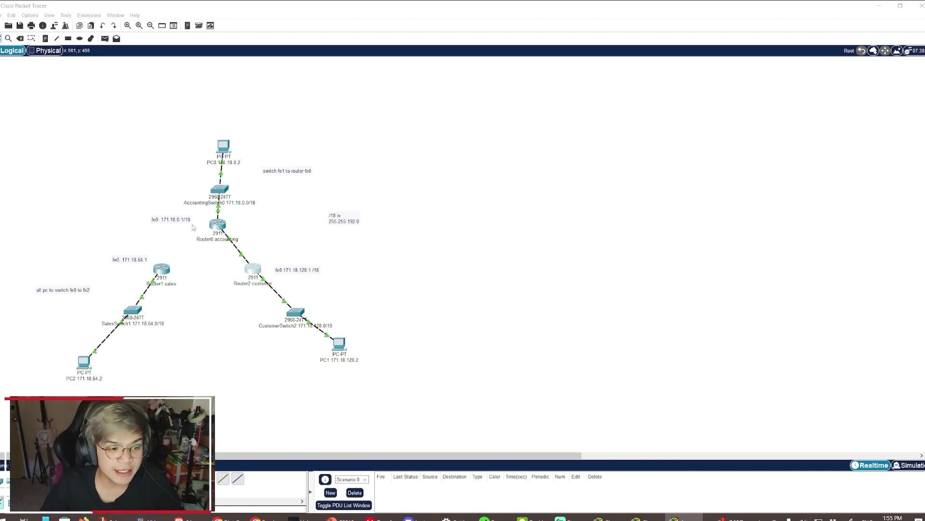
- Add the line "fe1: 10.10.11.1/24" to the address note beside the accounting router
{"action": "double_click", "coordinate": [181, 221]}
{"action": "key", "text": "Return"}
{"action": "type", "text": "fe1: 1"}
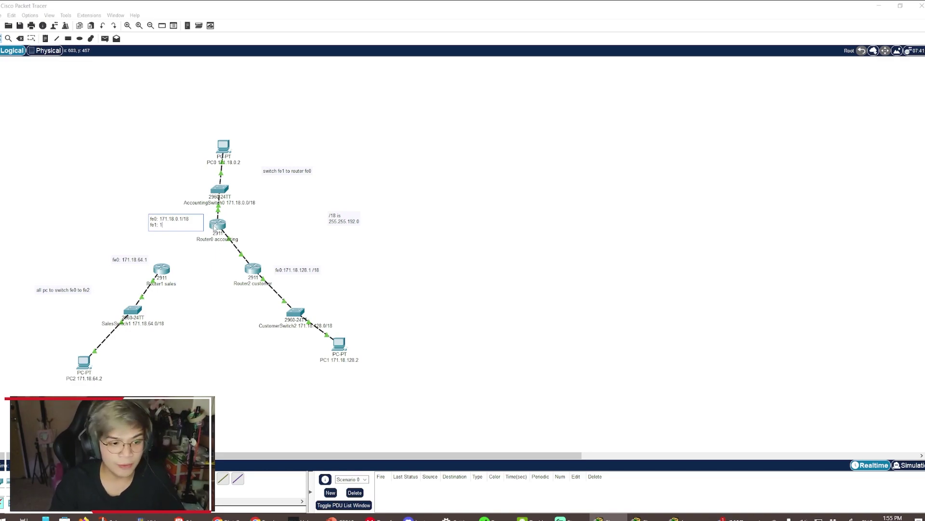
{"action": "type", "text": "0.10"}
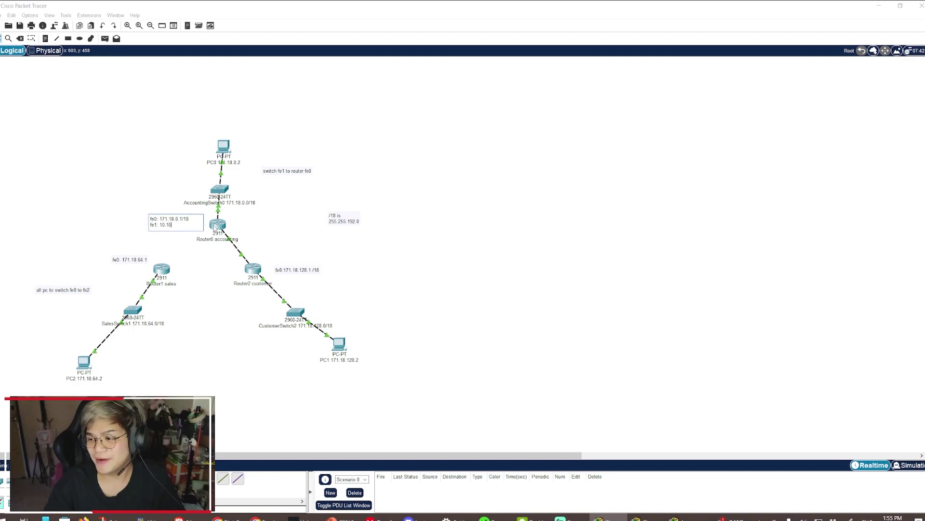
{"action": "type", "text": ".11.1/24"}
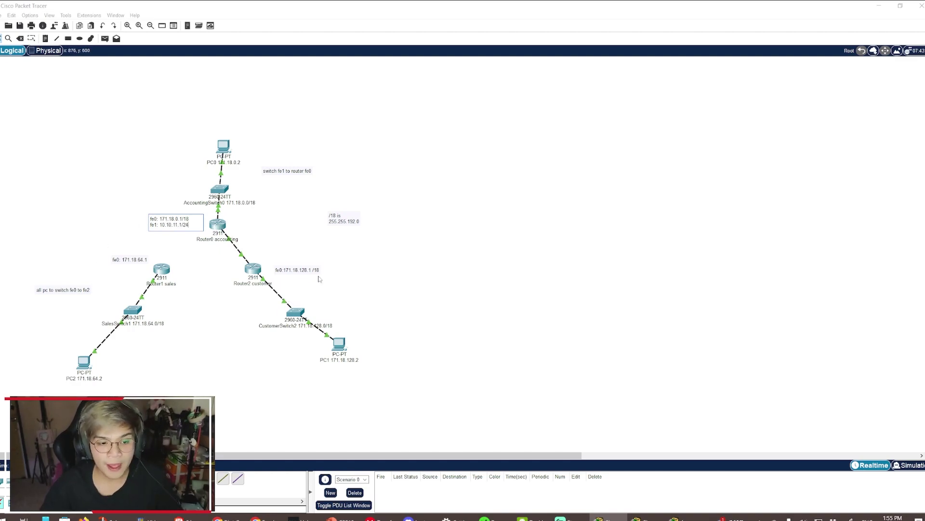
- Add the line "fe1:10.10.11.2 /24" to the address note beside the customer router
{"action": "left_click", "coordinate": [312, 271]}
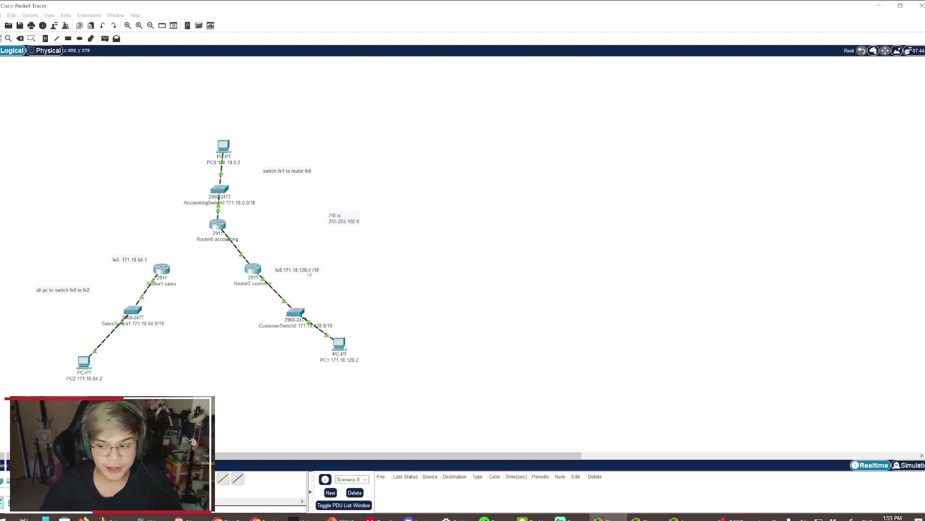
{"action": "key", "text": "Return"}
{"action": "type", "text": "fe1:10.10.11.2 /24"}
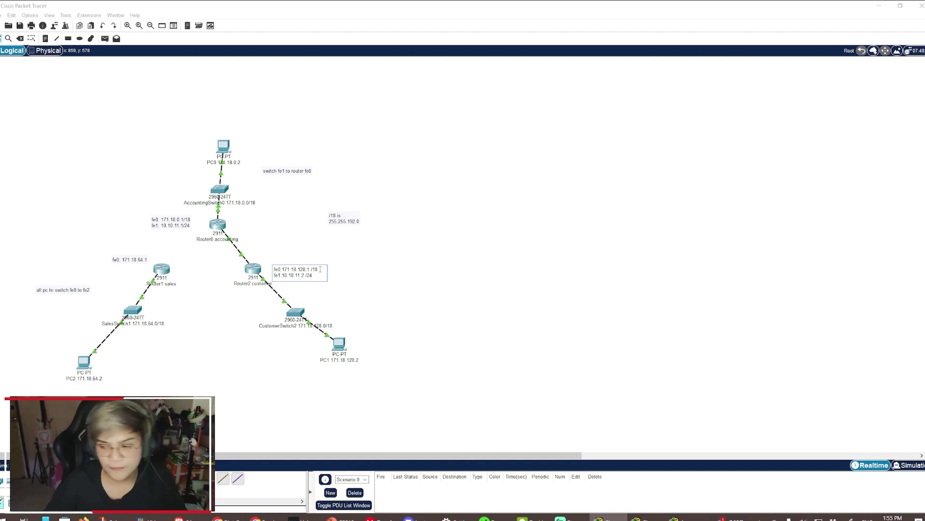
{"action": "left_click", "coordinate": [530, 270]}
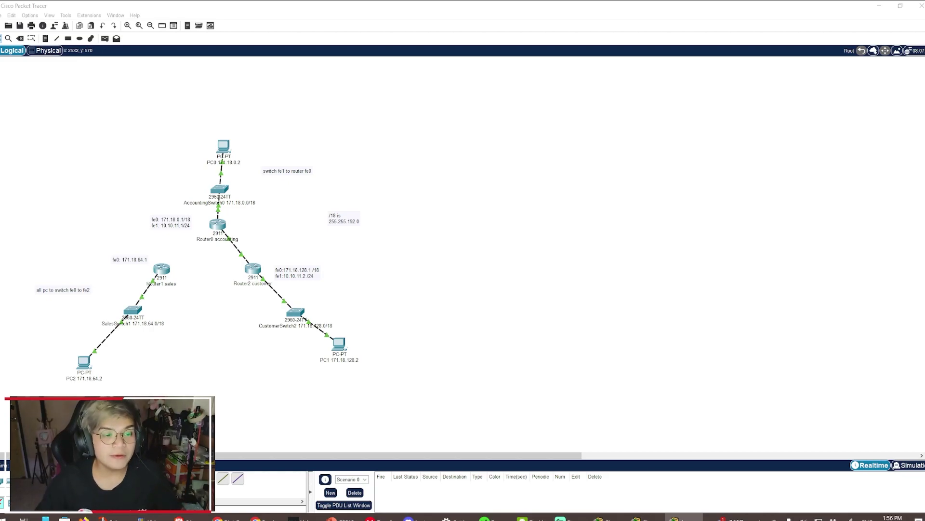
- Add a static route on Router0 accounting to network 171.18.128.0, mask 255.255.192.0, with next hop 10.10.11.2
{"action": "left_click", "coordinate": [218, 224]}
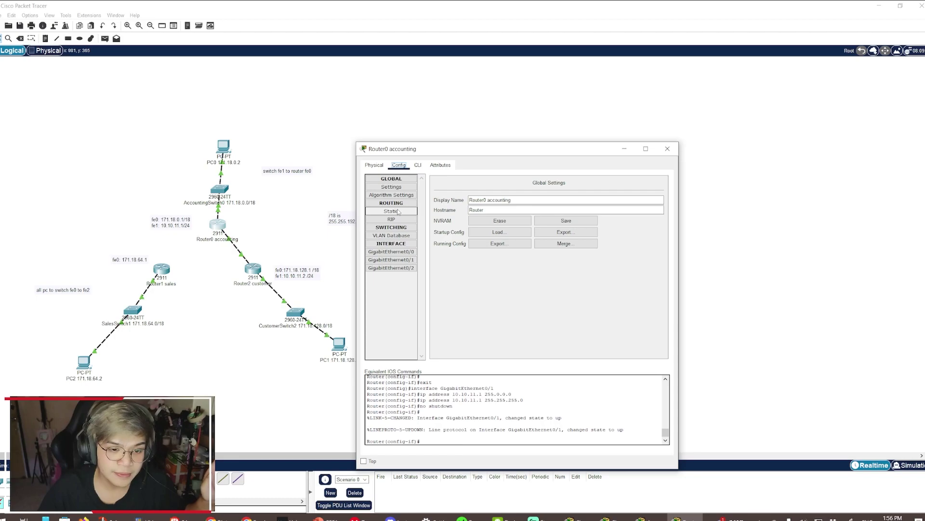
{"action": "left_click", "coordinate": [392, 210]}
{"action": "left_click_drag", "start_coordinate": [461, 150], "coordinate": [542, 118]}
{"action": "left_click", "coordinate": [555, 160]}
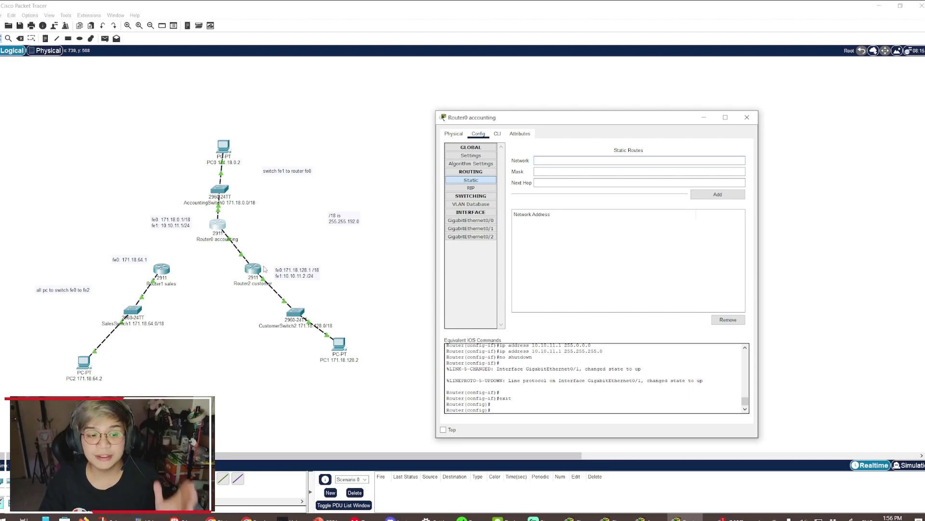
{"action": "left_click", "coordinate": [557, 158]}
{"action": "type", "text": "171.18.128.0"}
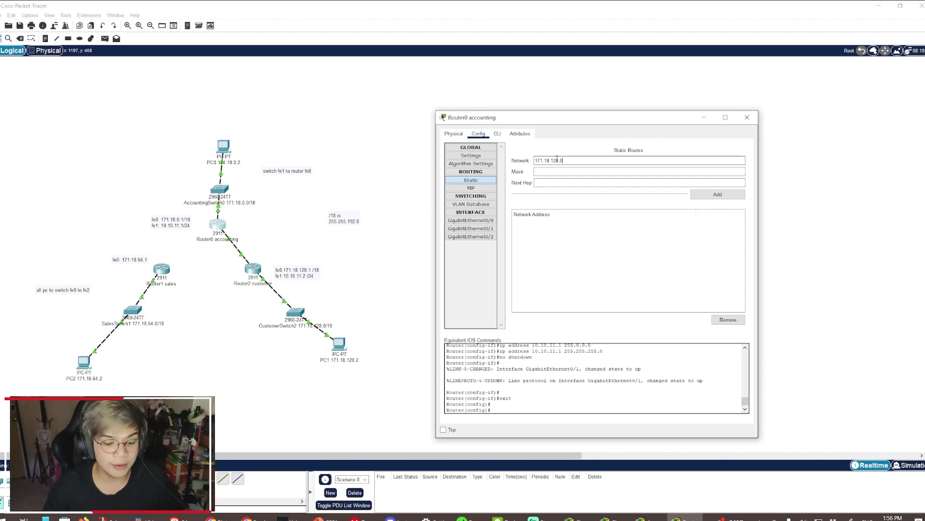
{"action": "left_click", "coordinate": [559, 172]}
{"action": "type", "text": "255.255.192.0"}
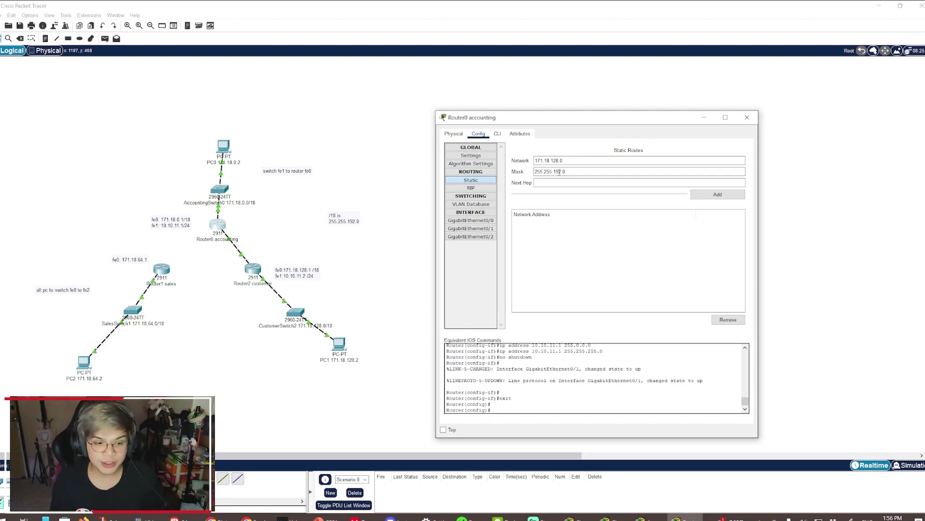
{"action": "left_click", "coordinate": [556, 183]}
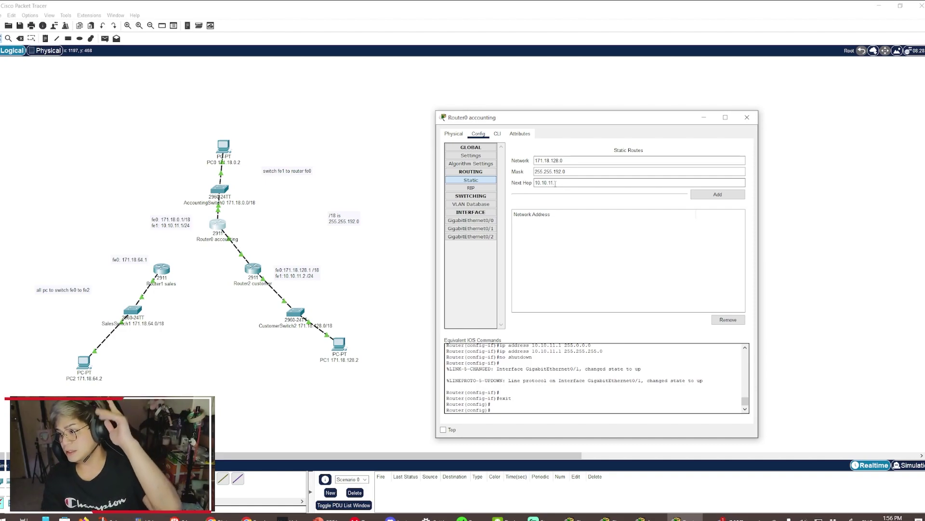
{"action": "type", "text": "10.10.11.2"}
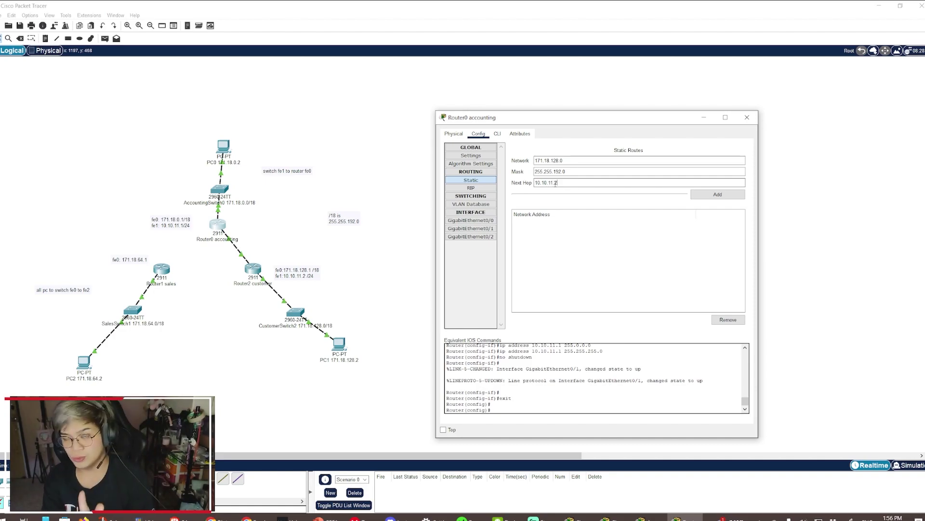
{"action": "left_click", "coordinate": [709, 196]}
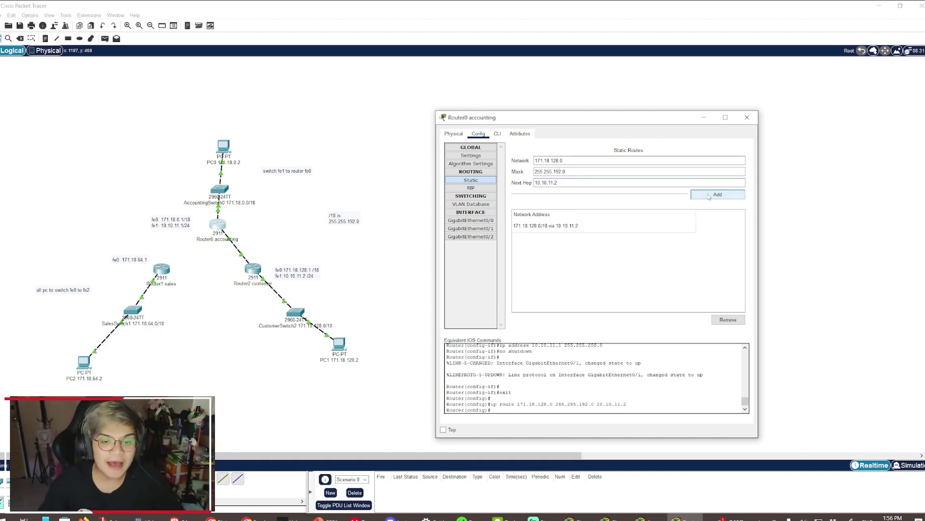
{"action": "left_click", "coordinate": [747, 117]}
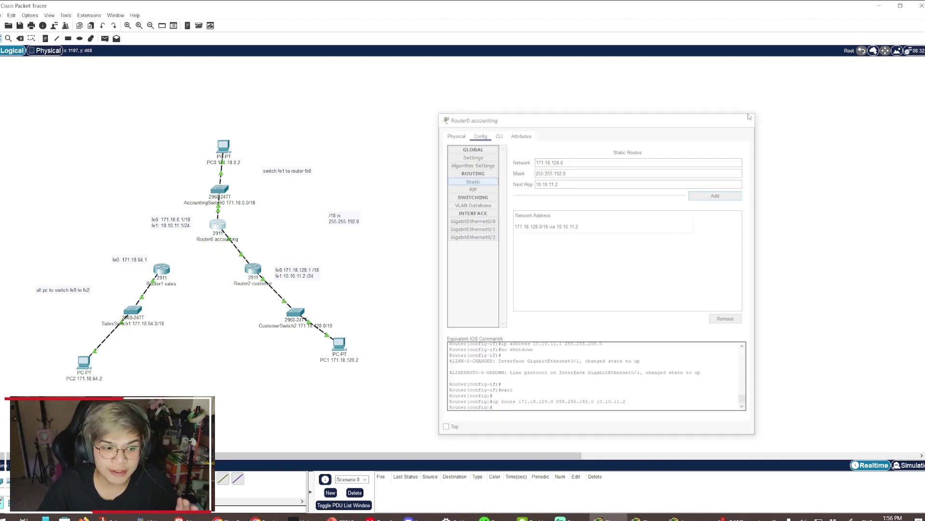
- Add a static route on Router2 customer to network 171.18.0.0, mask 255.255.192.0, with next hop 10.10.11.1
{"action": "double_click", "coordinate": [253, 269]}
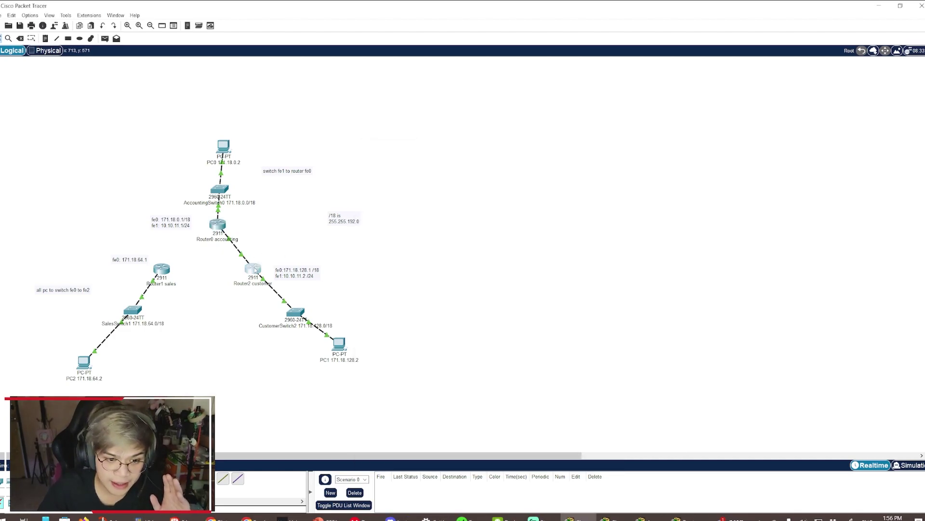
{"action": "left_click", "coordinate": [393, 211]}
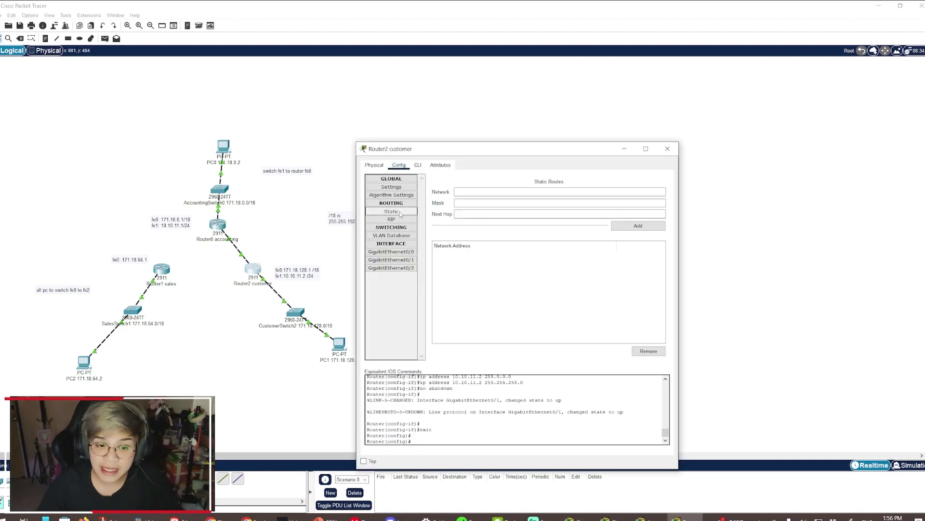
{"action": "left_click", "coordinate": [483, 192]}
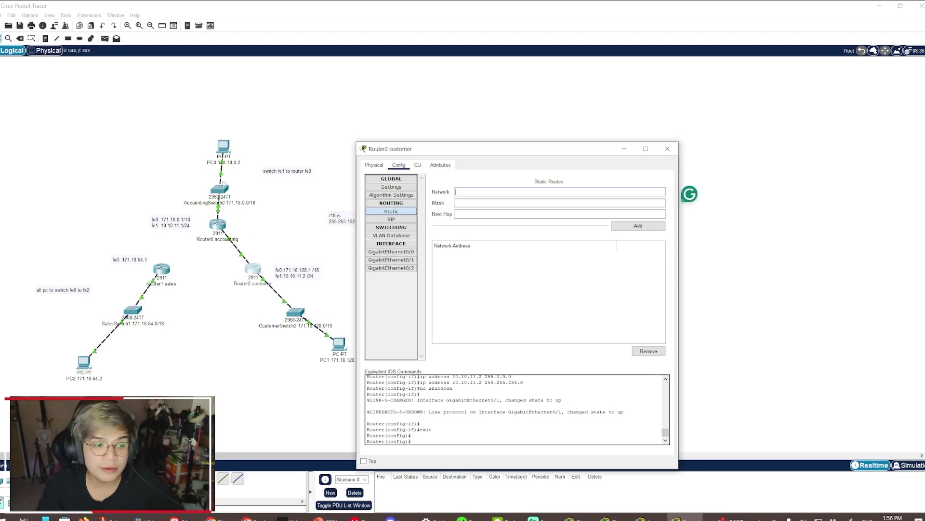
{"action": "type", "text": "171.18.0.0"}
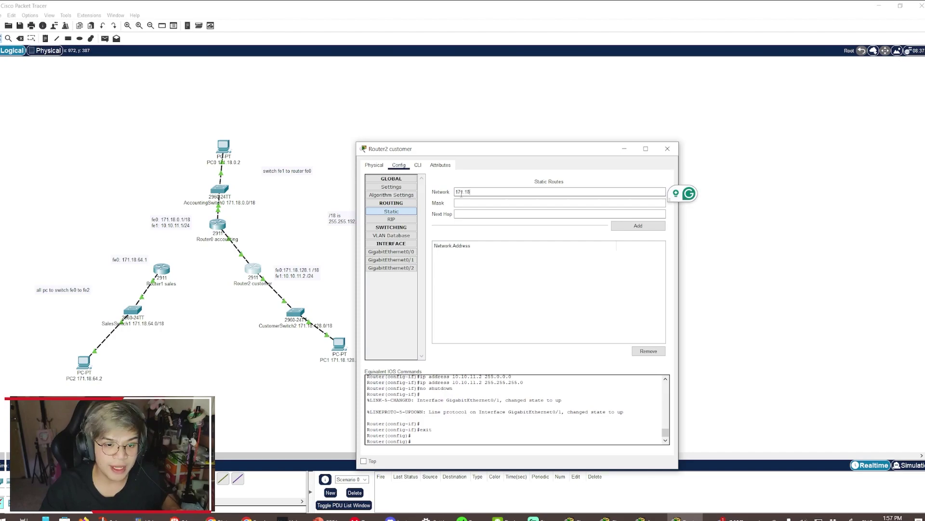
{"action": "left_click", "coordinate": [461, 203]}
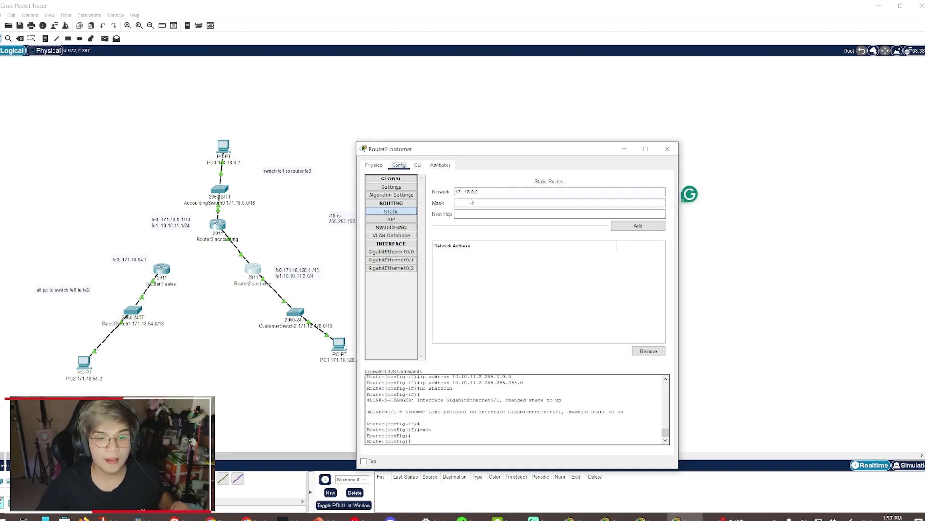
{"action": "type", "text": "255.255.19"}
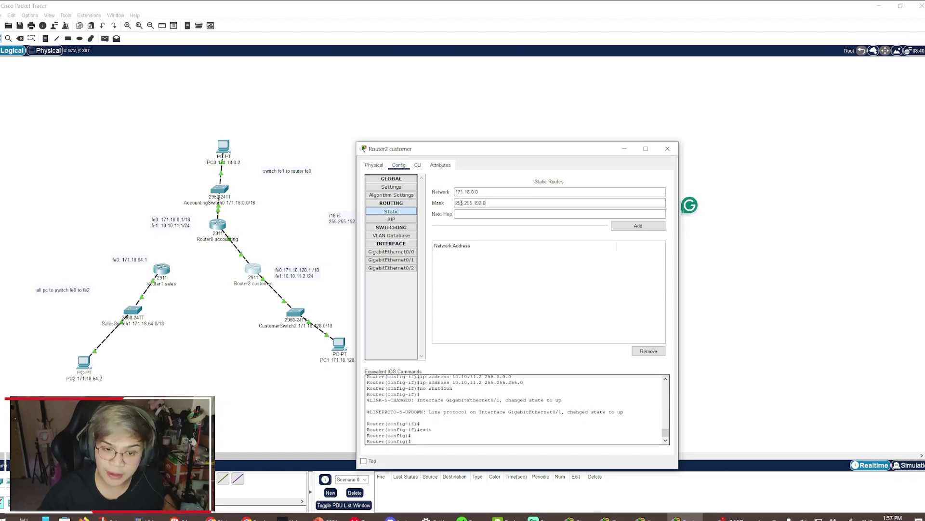
{"action": "type", "text": "2.0"}
{"action": "left_click", "coordinate": [481, 214]}
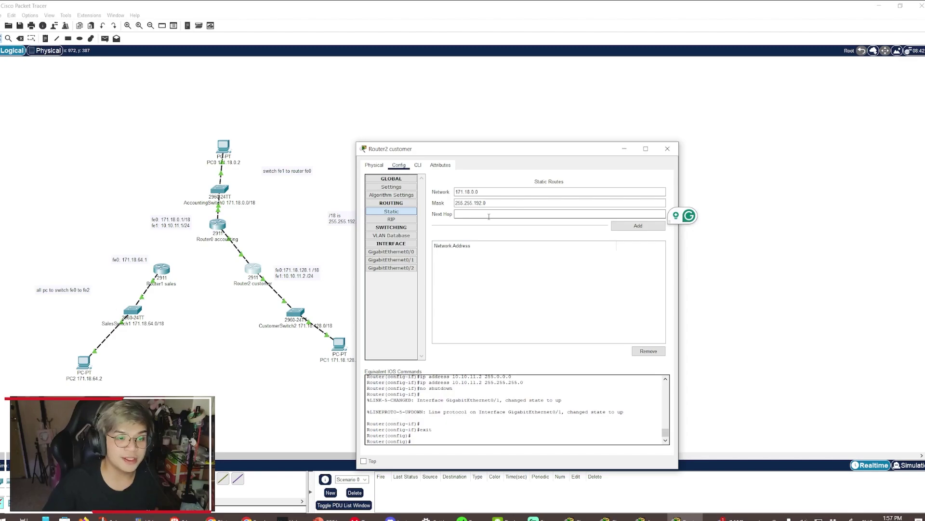
{"action": "type", "text": "10.10."}
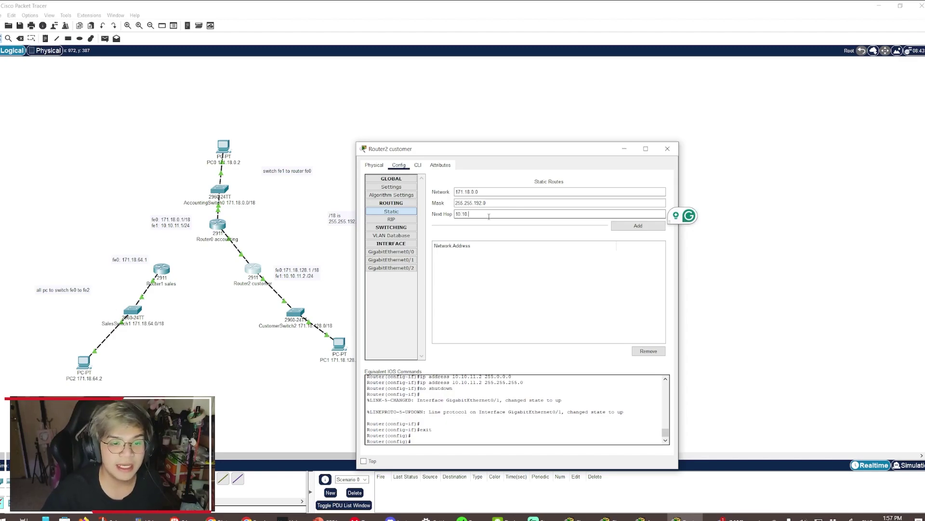
{"action": "type", "text": "11.1"}
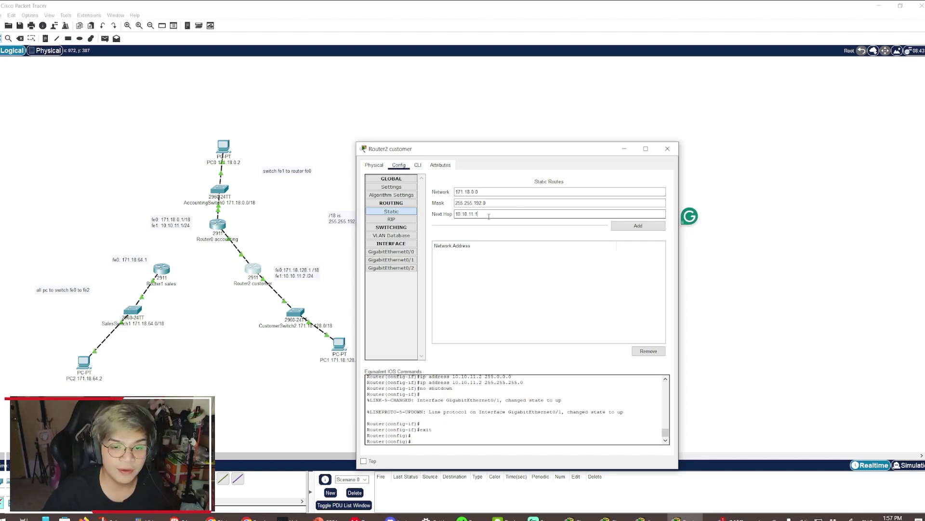
{"action": "left_click", "coordinate": [624, 225]}
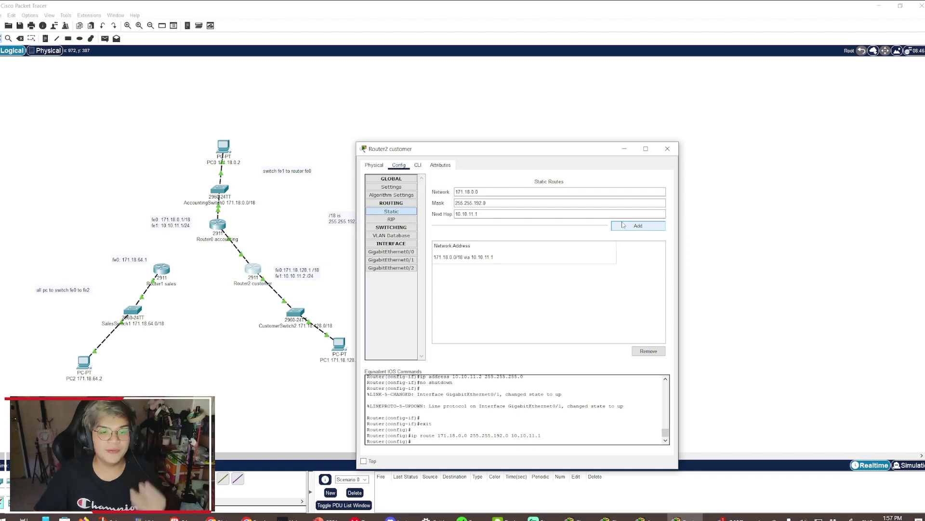
{"action": "left_click", "coordinate": [668, 148]}
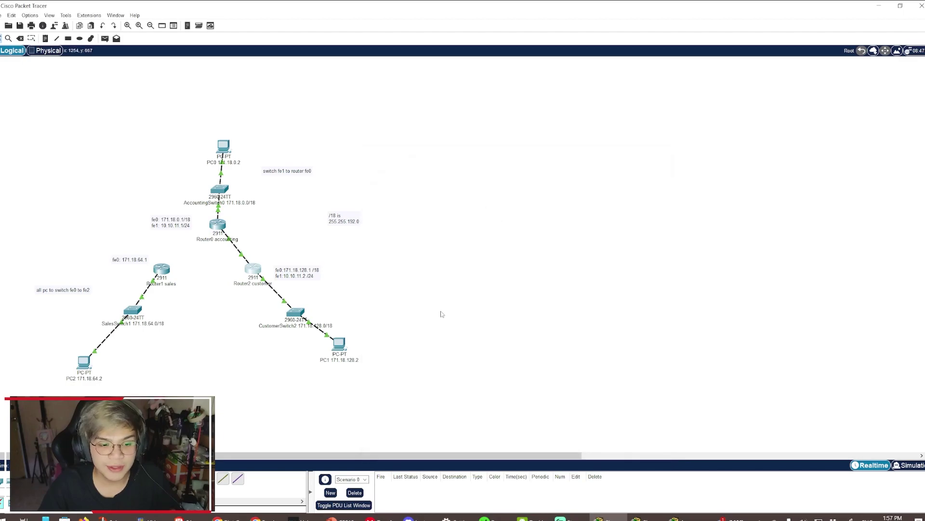
- Ping 171.18.0.2 from the command prompt of PC1 in the customer branch, and close the PC's window
{"action": "left_click", "coordinate": [340, 343]}
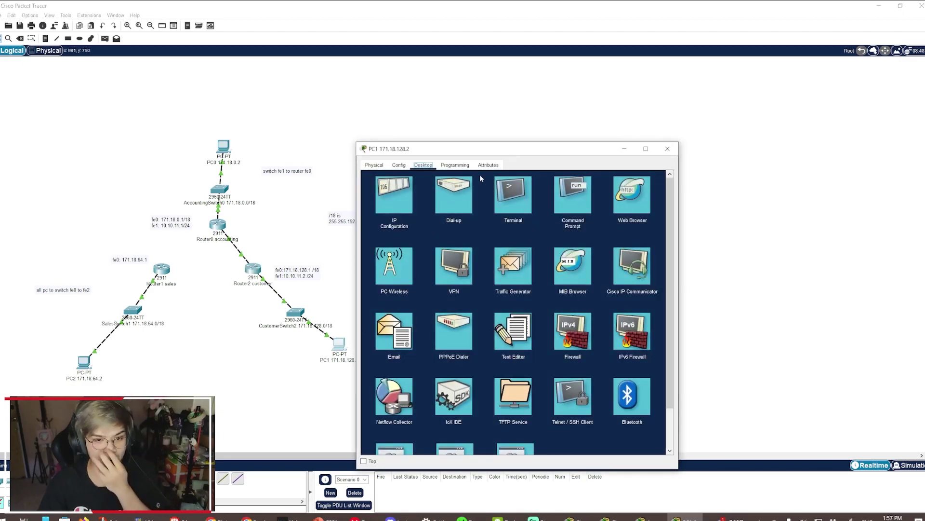
{"action": "left_click", "coordinate": [556, 195]}
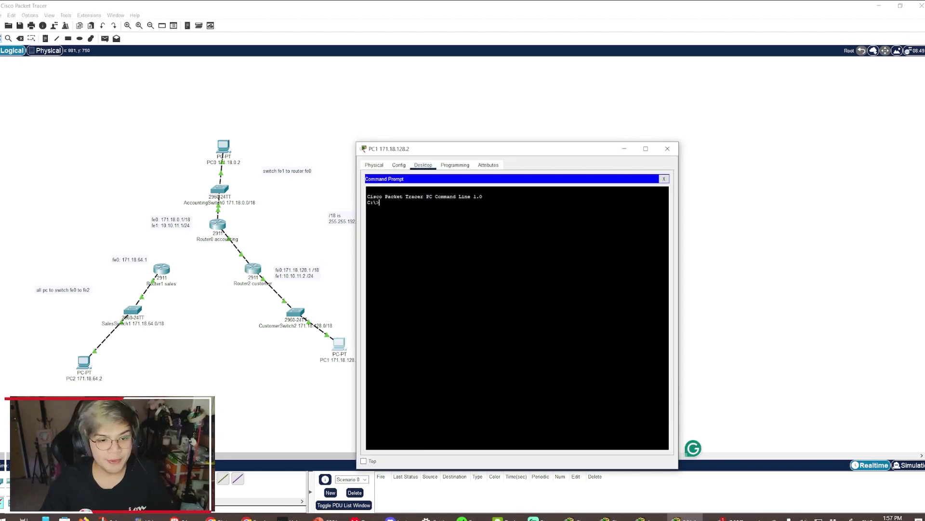
{"action": "type", "text": "ping"}
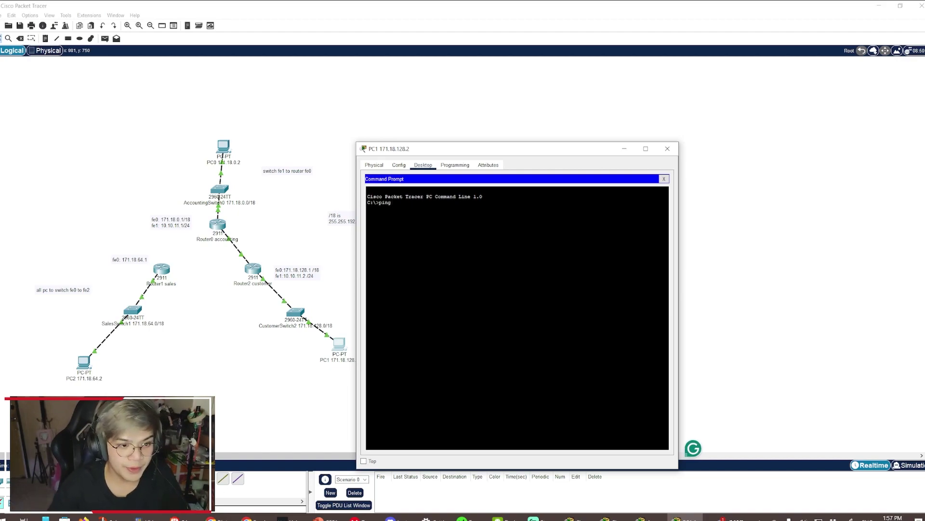
{"action": "type", "text": " 171.18.0.2"}
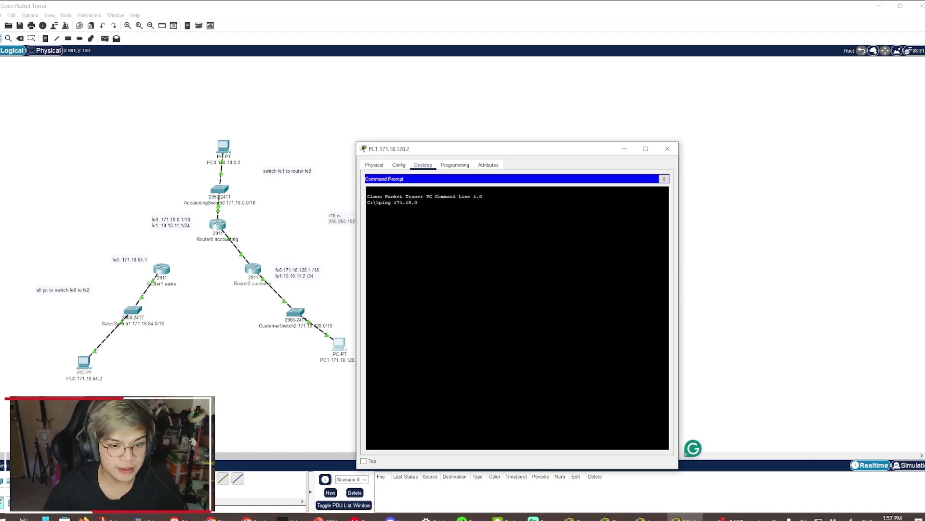
{"action": "key", "text": "Return"}
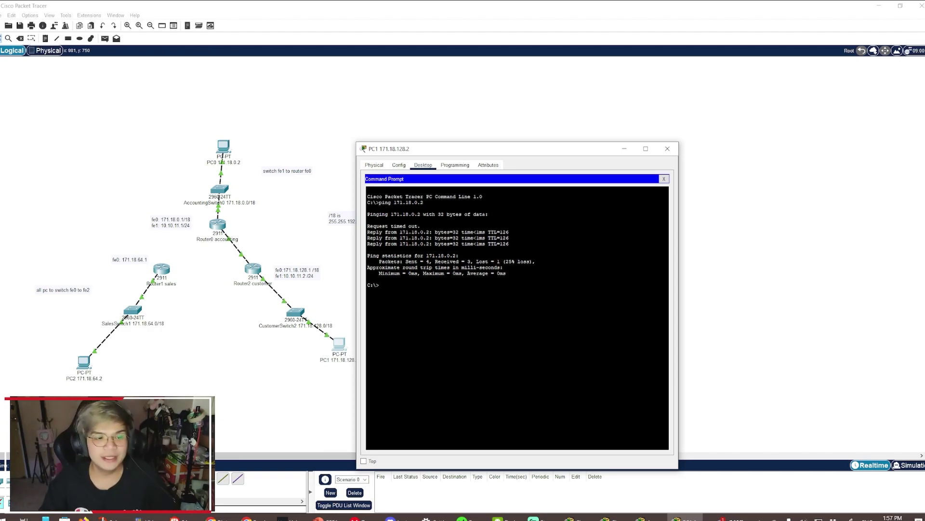
{"action": "left_click", "coordinate": [668, 150]}
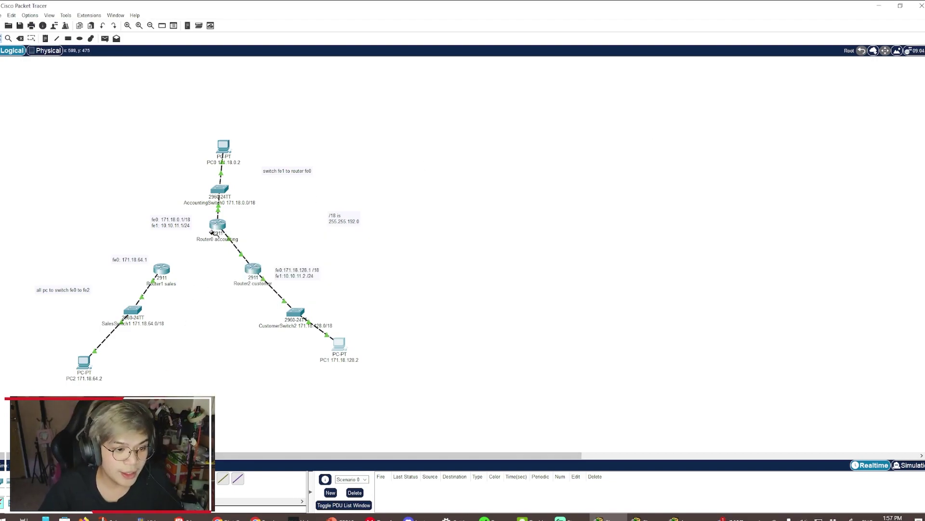
- Cable GigabitEthernet0/2 of Router0 accounting to GigabitEthernet0/2 of Router1 sales
{"action": "left_click", "coordinate": [220, 225]}
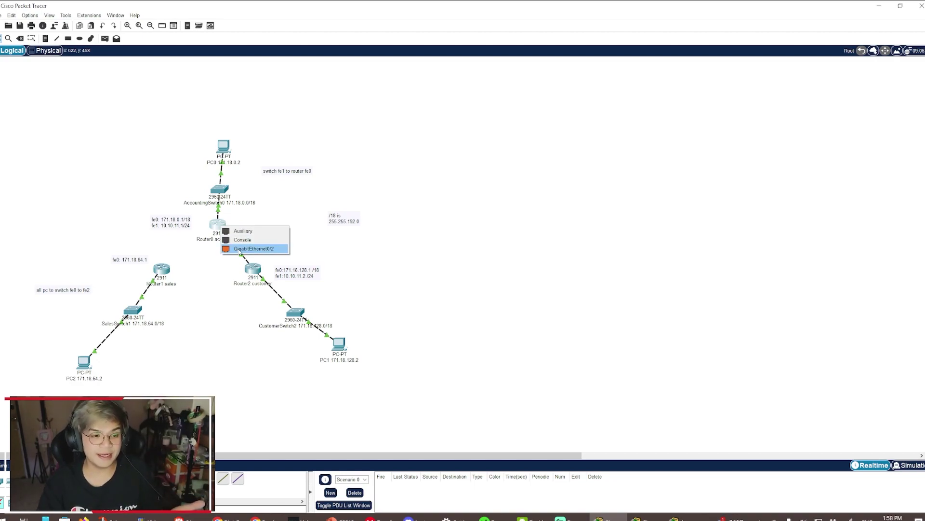
{"action": "left_click", "coordinate": [239, 248]}
{"action": "left_click", "coordinate": [163, 270]}
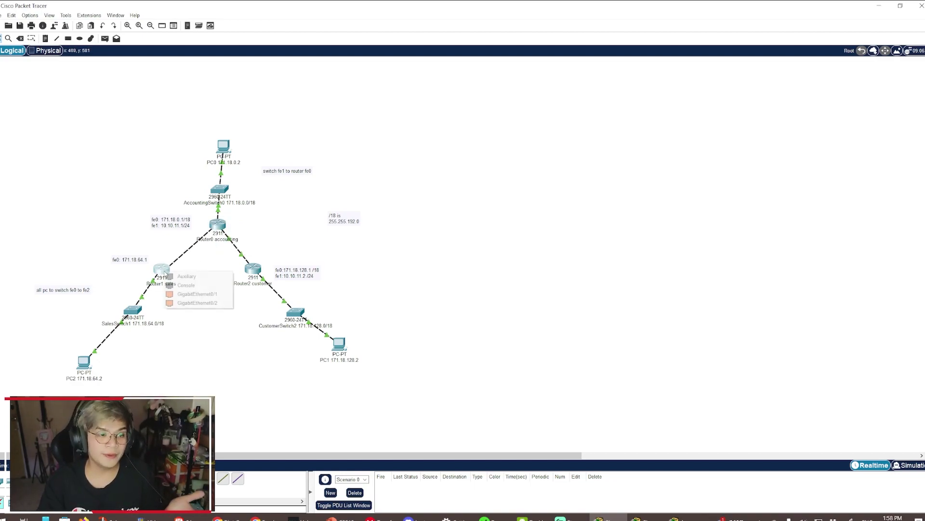
{"action": "left_click", "coordinate": [201, 304]}
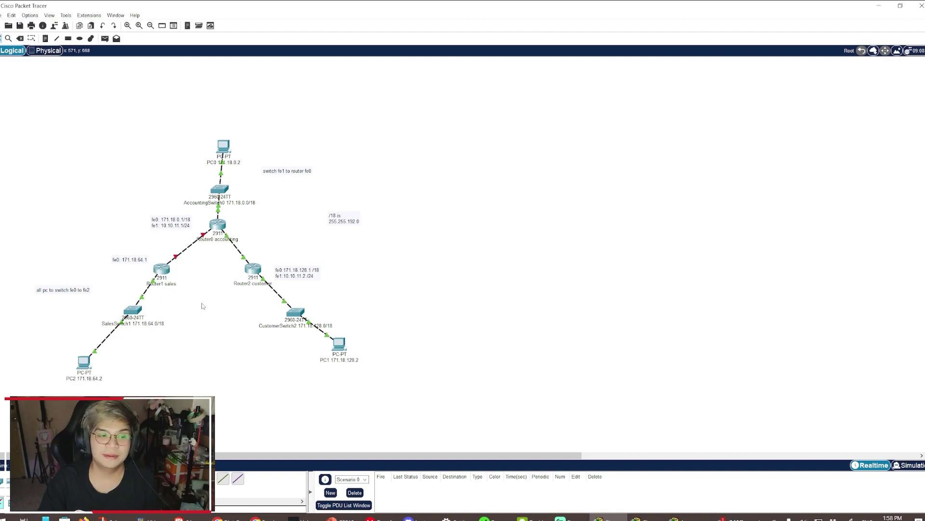
- Add the line "fe1: off" to the address note beside the sales router
{"action": "double_click", "coordinate": [128, 261]}
{"action": "key", "text": "Return"}
{"action": "type", "text": "fe"}
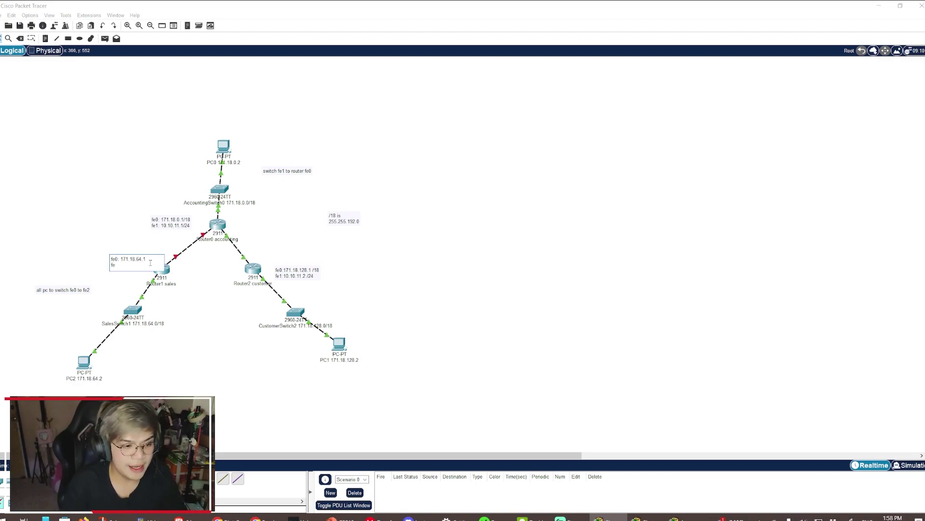
{"action": "type", "text": "1: 0"}
{"action": "type", "text": "ff"}
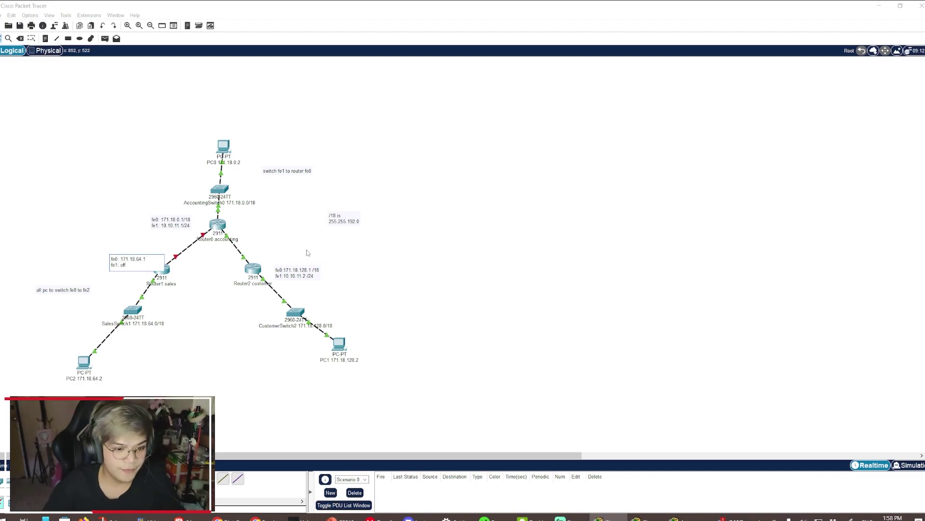
- Add the line "fe2: off" to the address note beside the customer router
{"action": "left_click", "coordinate": [315, 274]}
{"action": "double_click", "coordinate": [316, 274]}
{"action": "left_click", "coordinate": [315, 274]}
{"action": "key", "text": "Return"}
{"action": "type", "text": "fe2: off"}
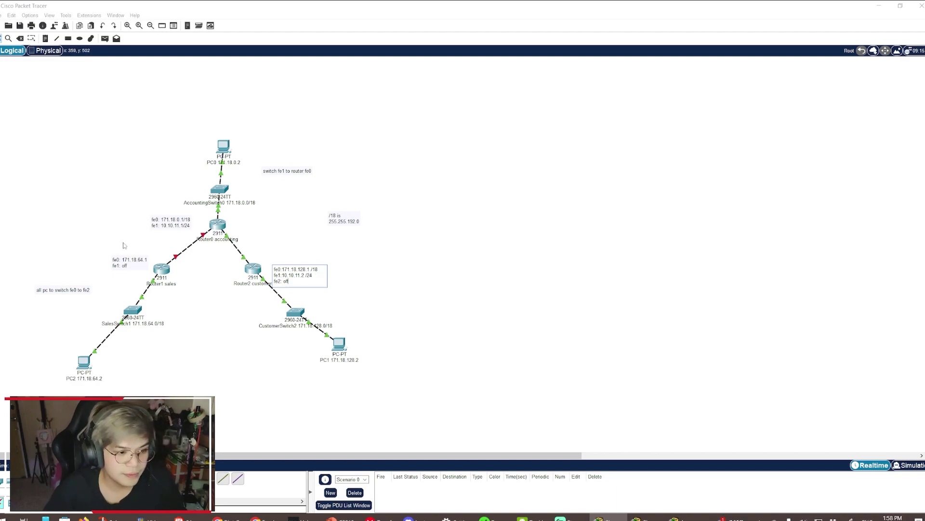
- Add the line "fe2: 10.10.12.2 /24" to the address note beside the sales router
{"action": "left_click", "coordinate": [130, 263]}
{"action": "key", "text": "Return"}
{"action": "type", "text": "fe"}
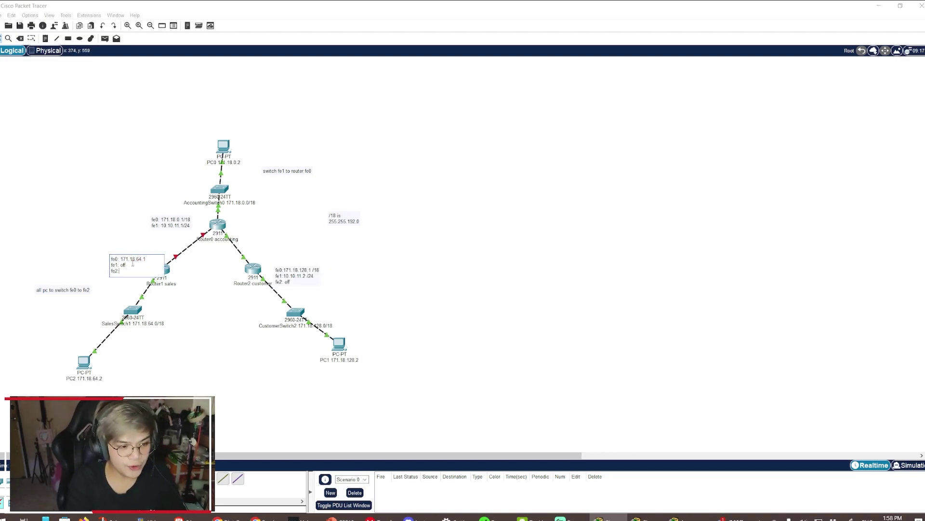
{"action": "type", "text": "2:"}
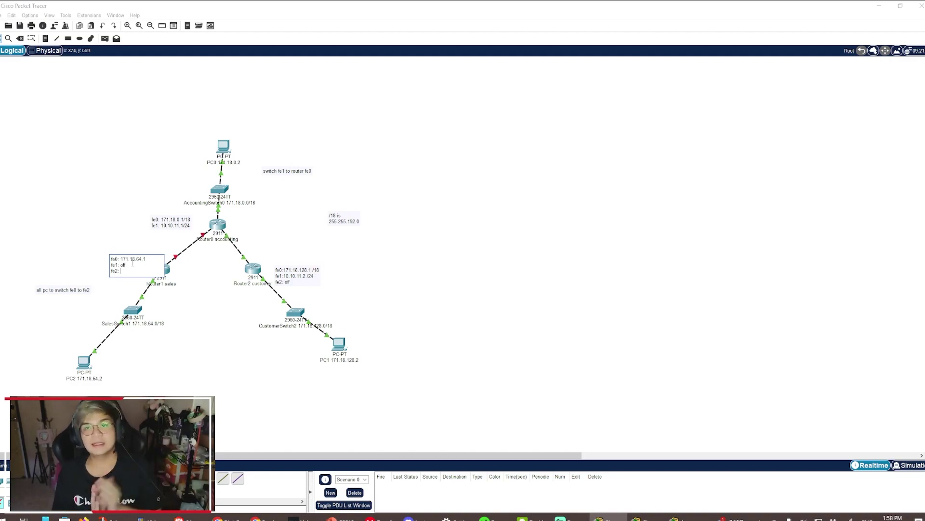
{"action": "type", "text": "10.10.12.2 /24"}
- Add the line "fe2: 10.10.12.1 /24" to the address note beside the accounting router
{"action": "double_click", "coordinate": [166, 227]}
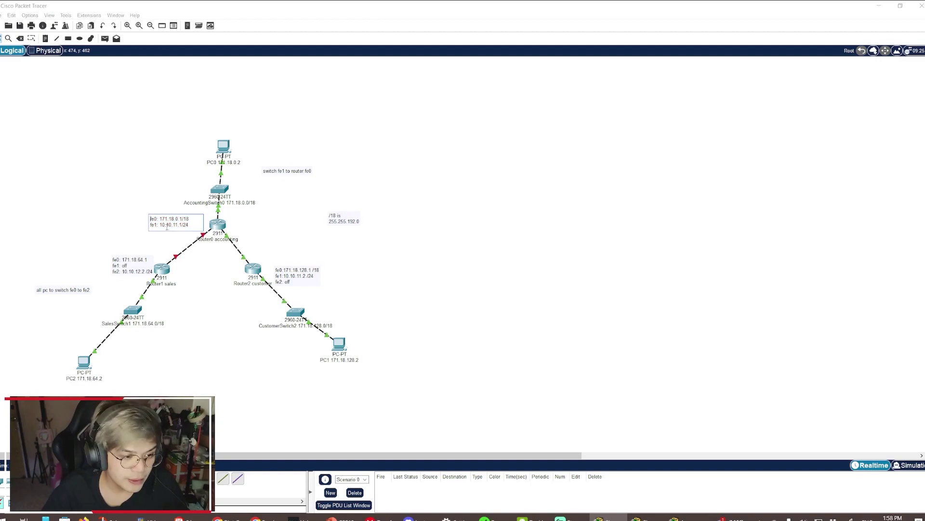
{"action": "key", "text": "Return"}
{"action": "type", "text": "fe2:"}
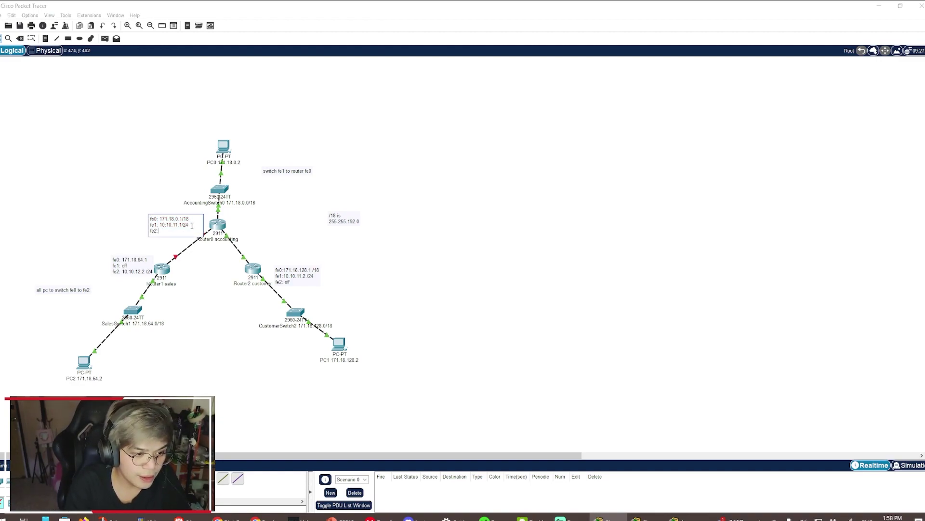
{"action": "type", "text": " 10.10.12.1 /2"}
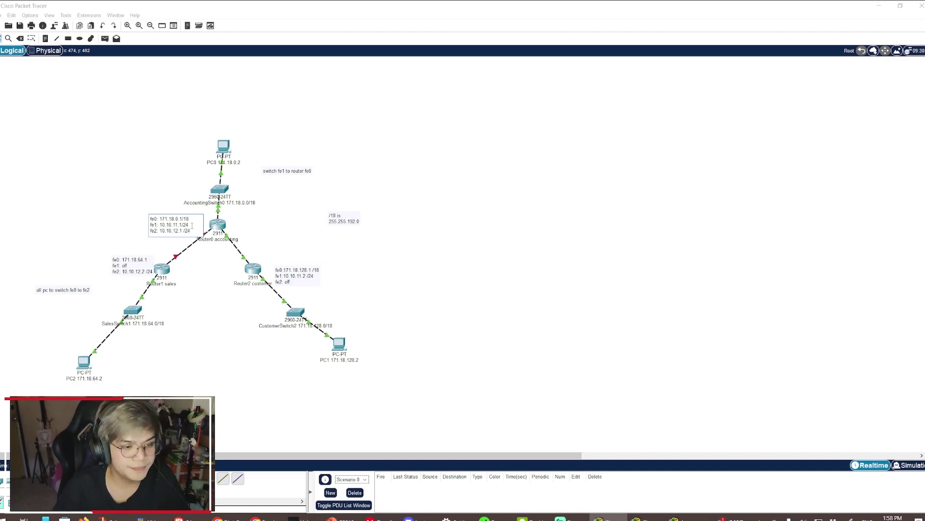
{"action": "type", "text": "4"}
- Move the address notes of the accounting, sales and customer routers outward, clear of the devices and cables
{"action": "left_click_drag", "start_coordinate": [163, 232], "coordinate": [144, 225]}
{"action": "left_click_drag", "start_coordinate": [133, 268], "coordinate": [119, 260]}
{"action": "left_click_drag", "start_coordinate": [294, 273], "coordinate": [311, 254]}
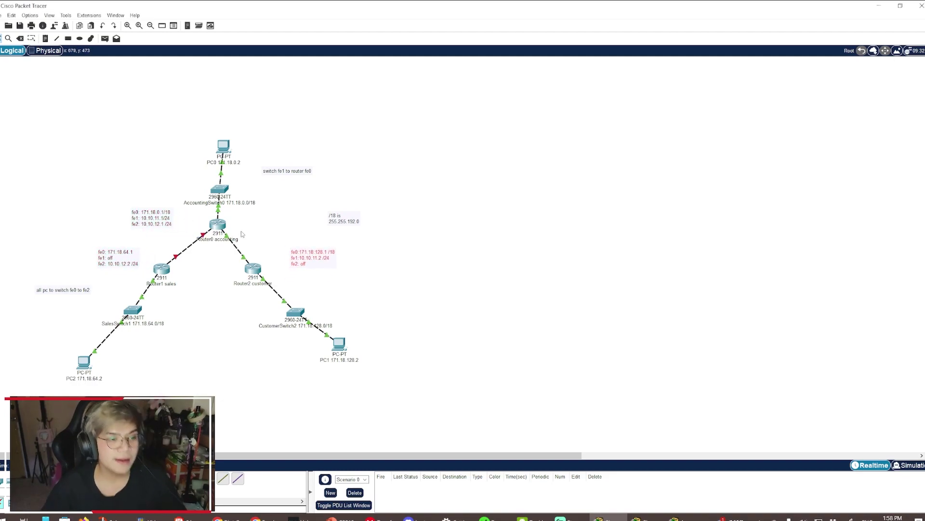
- Switch on GigabitEthernet0/2 of Router0 accounting and give it the address 10.10.12.1 with mask 255.255.255.0
{"action": "left_click", "coordinate": [217, 226]}
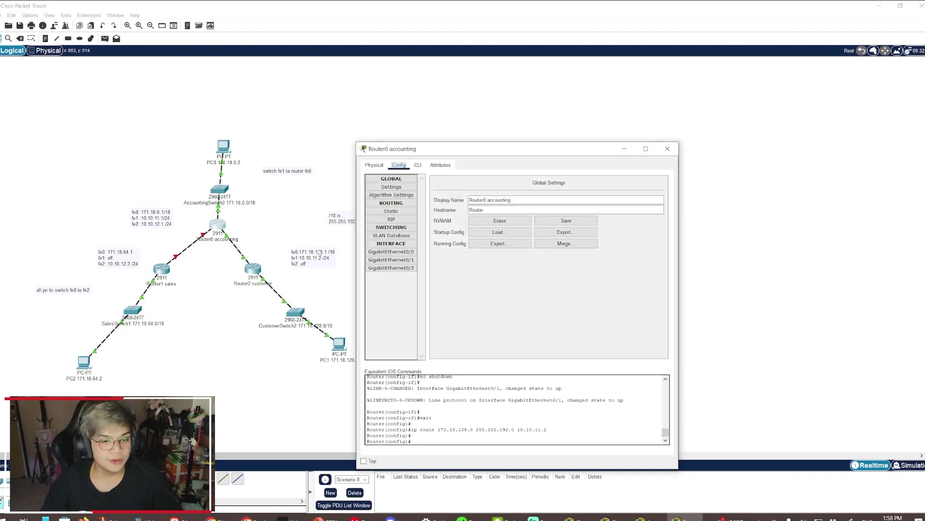
{"action": "left_click", "coordinate": [391, 268]}
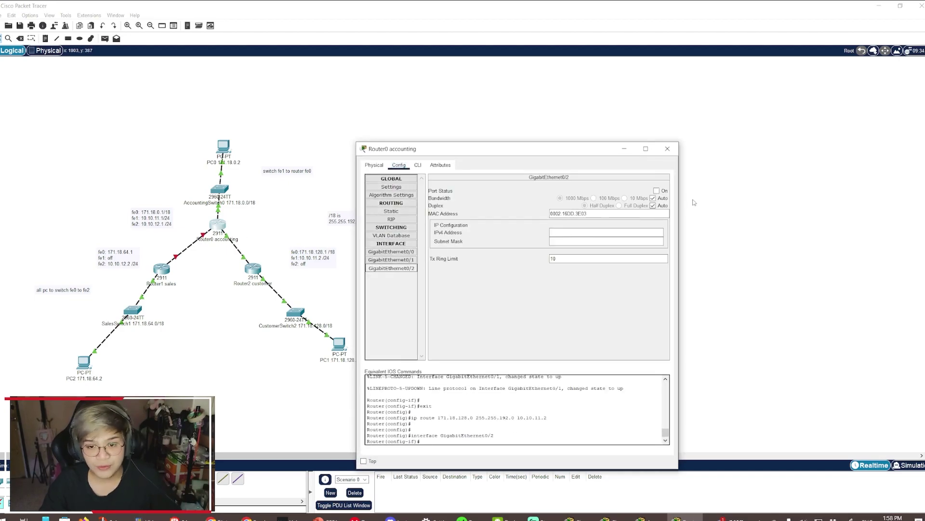
{"action": "left_click", "coordinate": [671, 191]}
{"action": "left_click", "coordinate": [560, 233]}
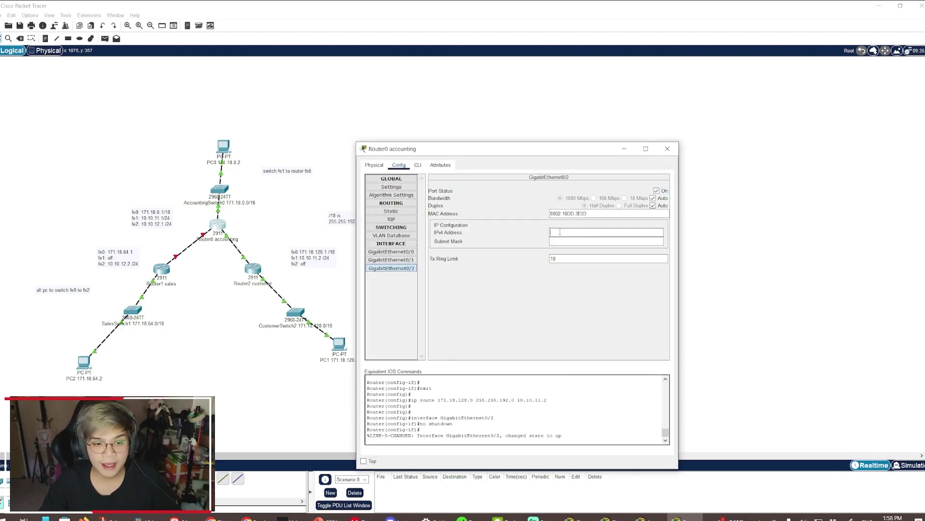
{"action": "type", "text": "10.10.12.1"}
{"action": "left_click", "coordinate": [559, 243]}
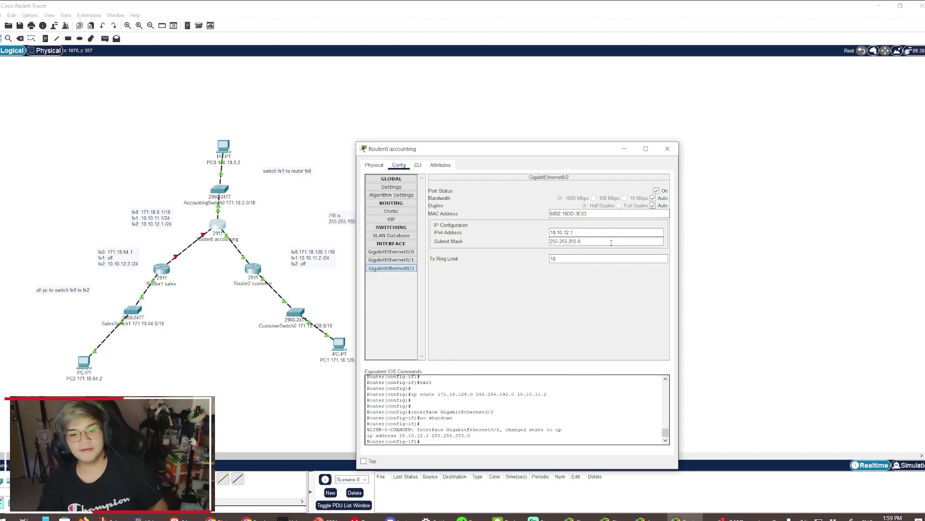
{"action": "left_click", "coordinate": [668, 149]}
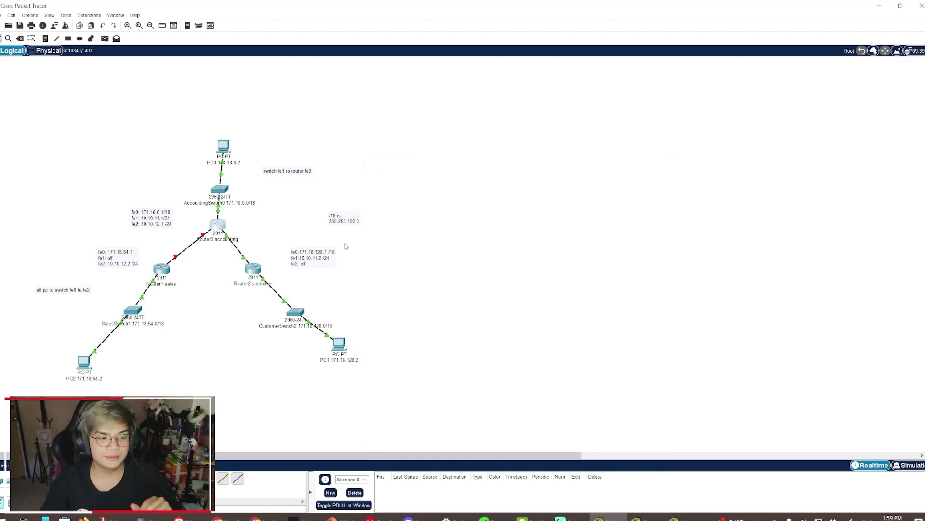
- Switch on GigabitEthernet0/2 of Router1 sales and give it the address 10.10.12.2 with mask 255.255.255.0
{"action": "left_click", "coordinate": [161, 269]}
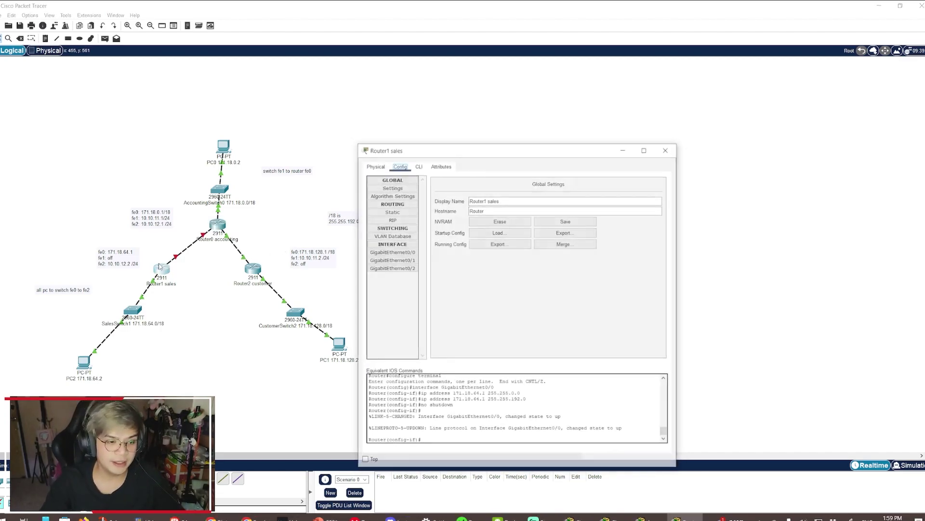
{"action": "left_click", "coordinate": [391, 268]}
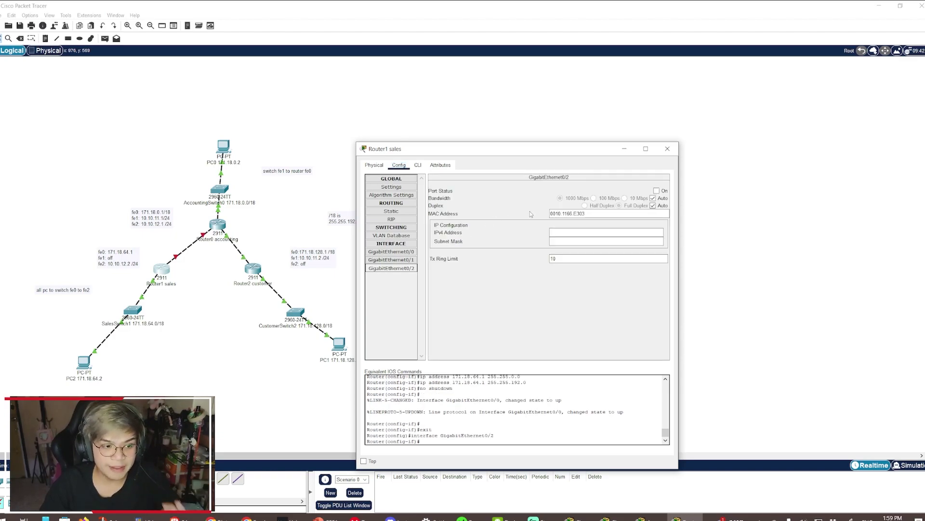
{"action": "left_click", "coordinate": [657, 190]}
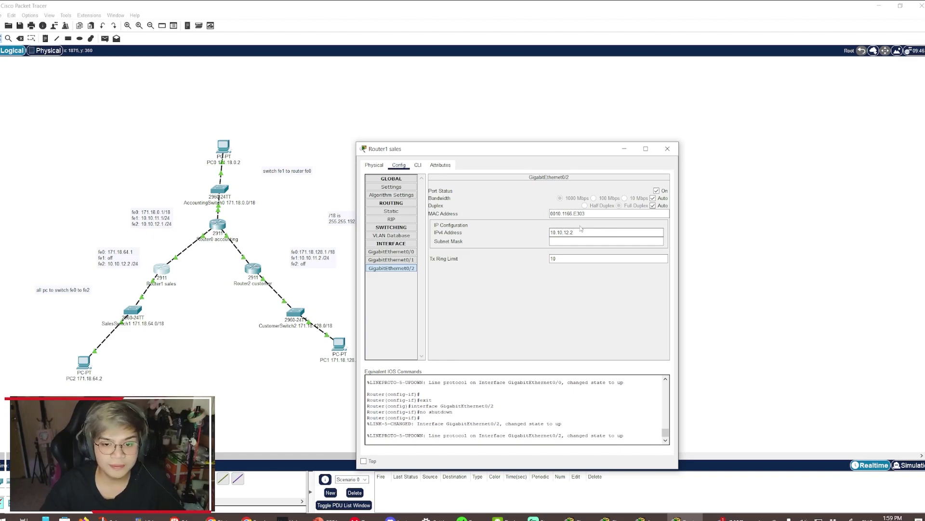
{"action": "left_click", "coordinate": [551, 241]}
{"action": "left_click_drag", "start_coordinate": [569, 241], "coordinate": [558, 241]}
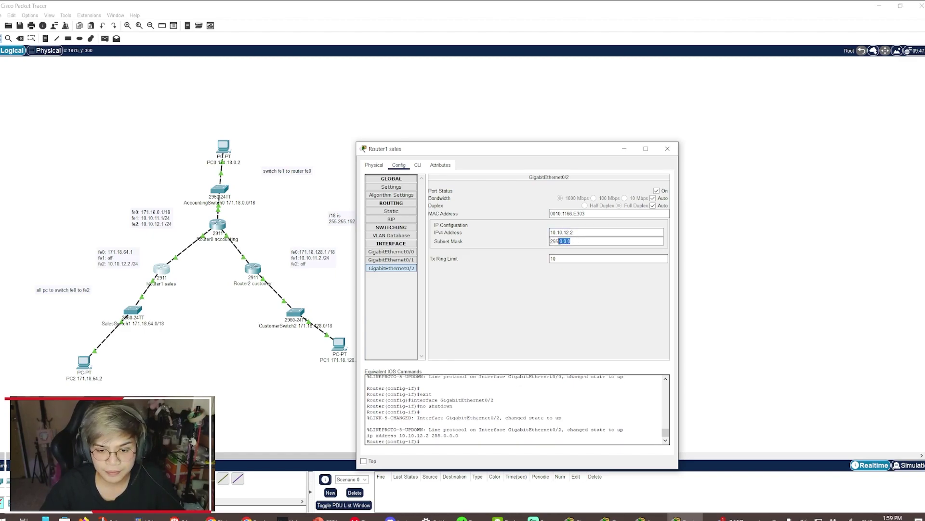
{"action": "type", "text": ".255.2"}
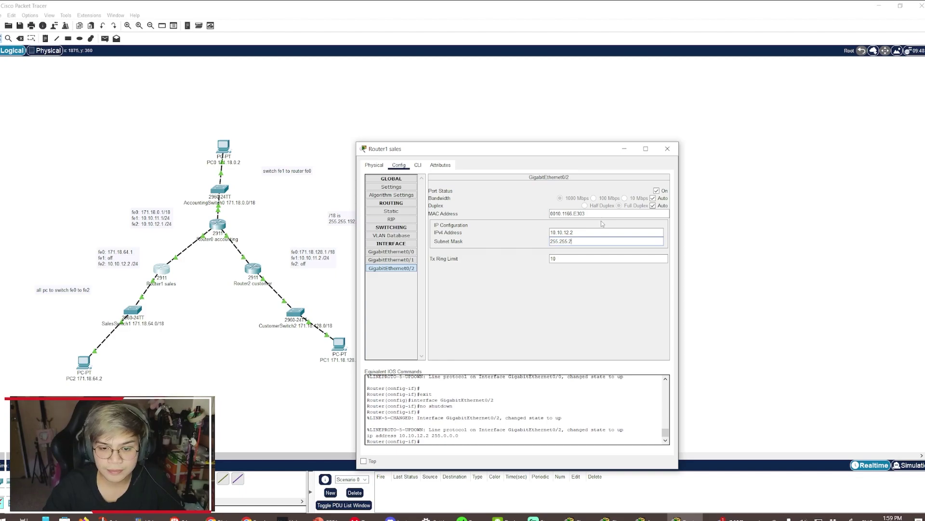
{"action": "type", "text": "55.0"}
{"action": "left_click", "coordinate": [668, 148]}
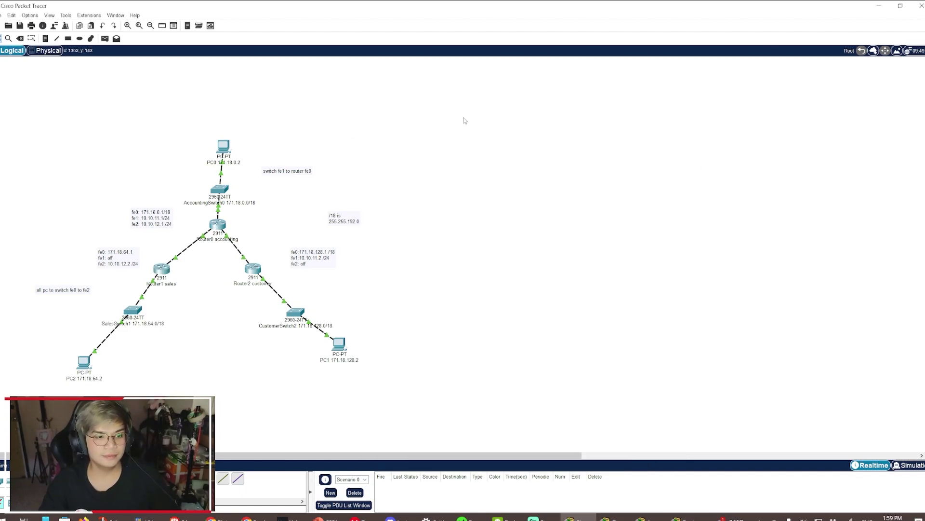
- Add a static route on Router1 sales to network 171.18.0.0, mask 255.255.192.0, with next hop 10.10.12.1
{"action": "left_click", "coordinate": [161, 269]}
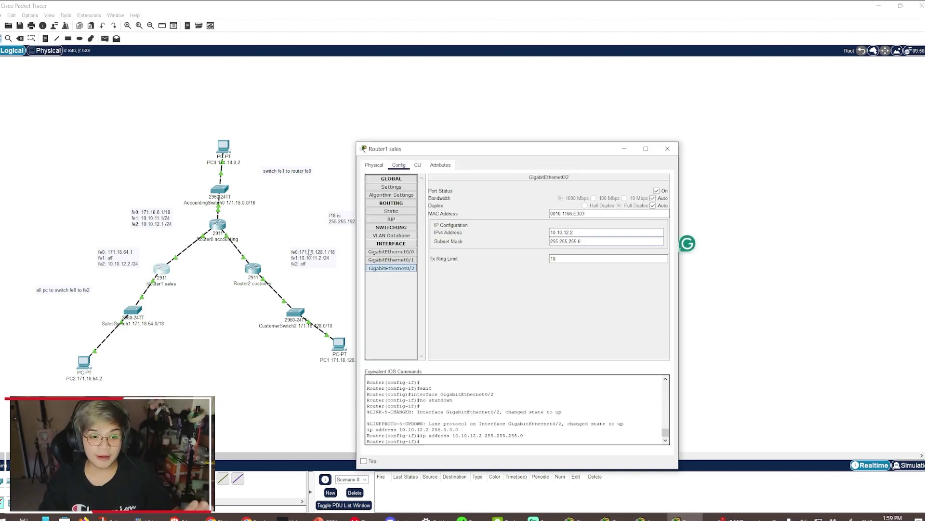
{"action": "left_click", "coordinate": [392, 211]}
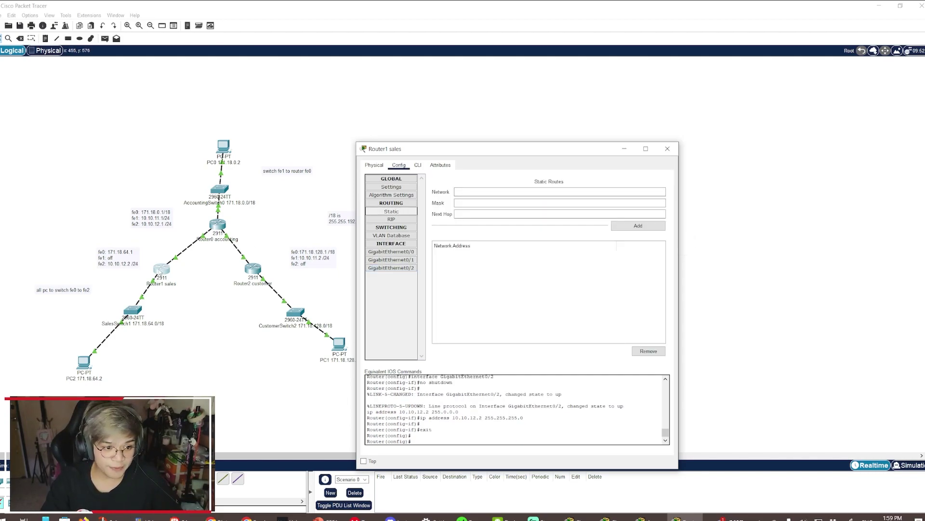
{"action": "left_click", "coordinate": [457, 192]}
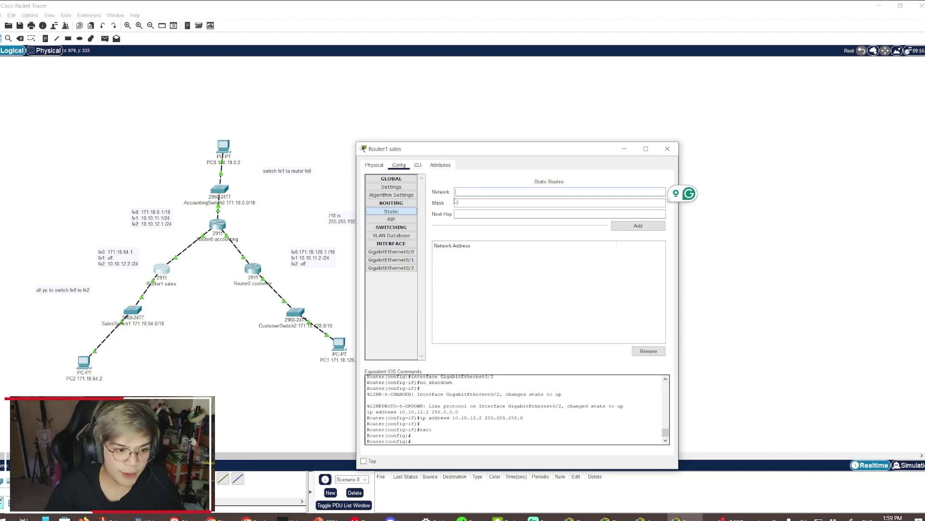
{"action": "type", "text": "171.18.0.0"}
{"action": "left_click", "coordinate": [505, 205]}
{"action": "type", "text": "255.255.192.0"}
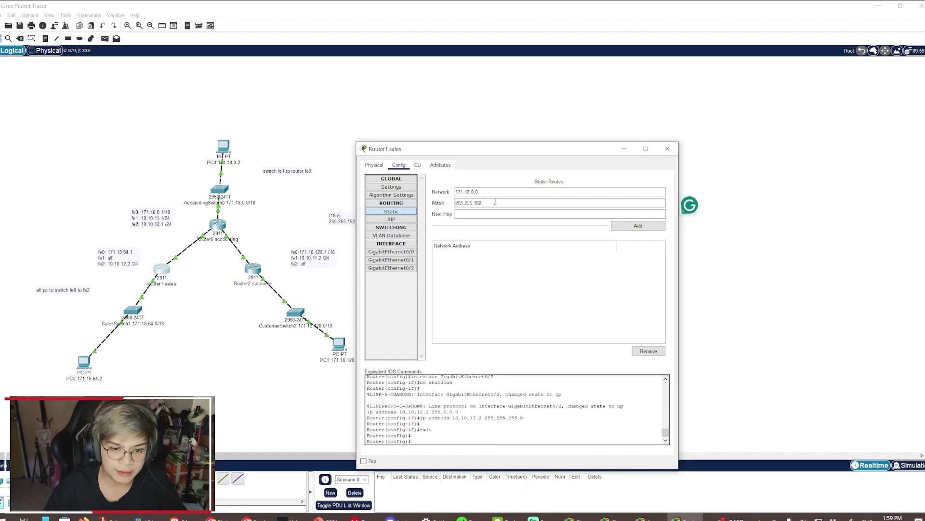
{"action": "left_click", "coordinate": [461, 216]}
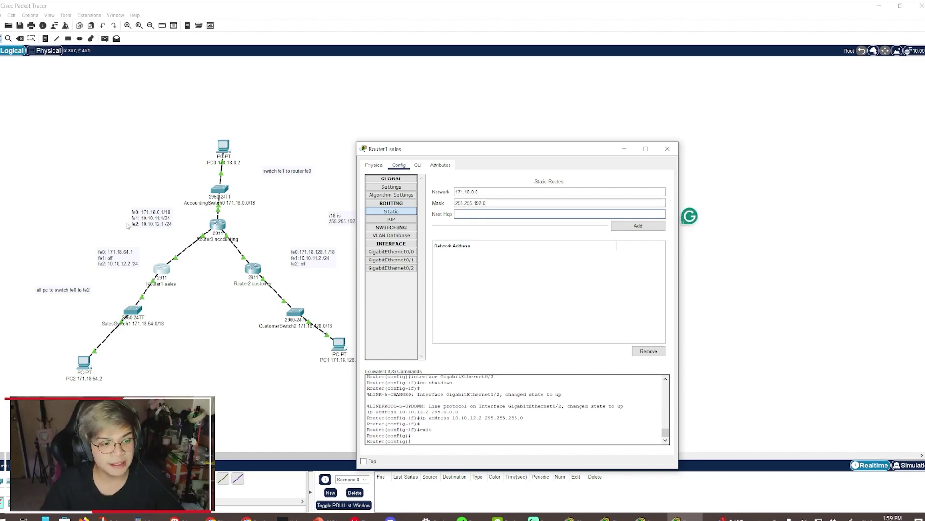
{"action": "type", "text": "10.10.12.1"}
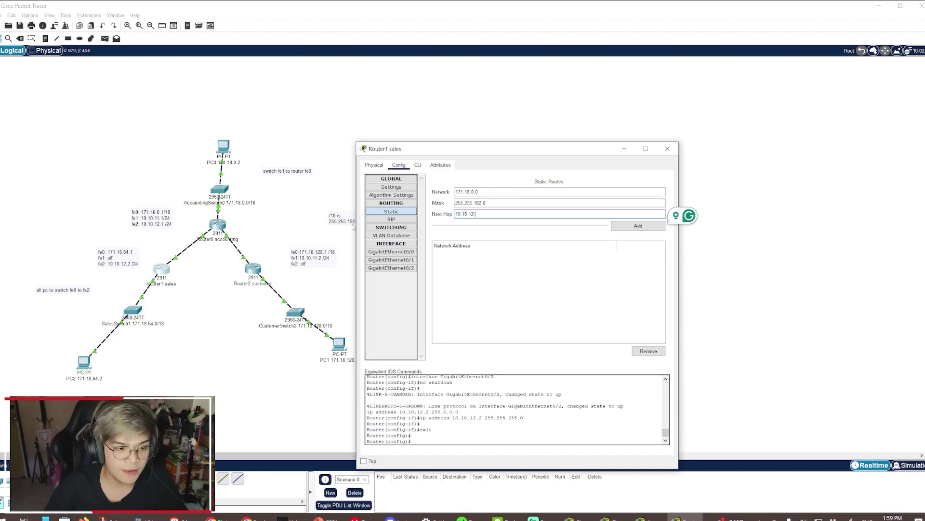
{"action": "left_click", "coordinate": [638, 226]}
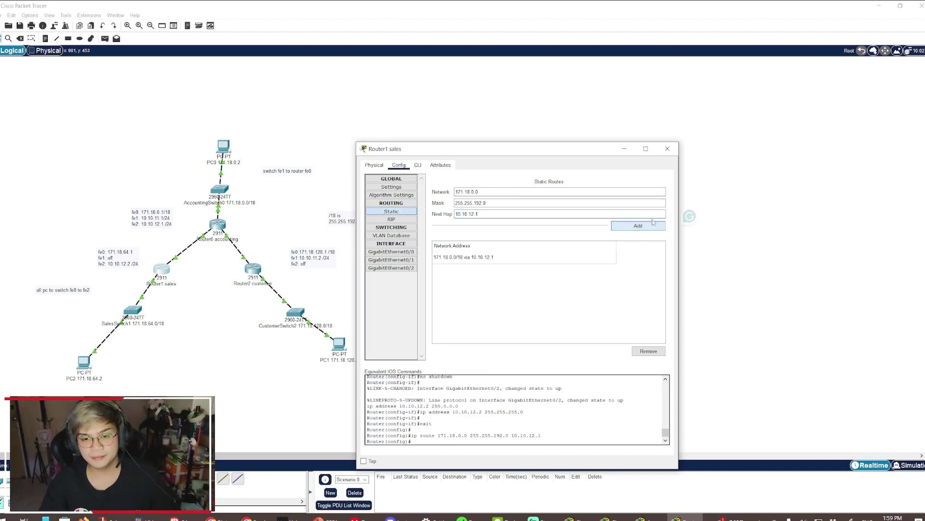
{"action": "left_click", "coordinate": [668, 149]}
- Add a static route on Router0 accounting to network 171.18.64.0, mask 255.255.192.0, with next hop 10.10.12.2
{"action": "left_click", "coordinate": [216, 226]}
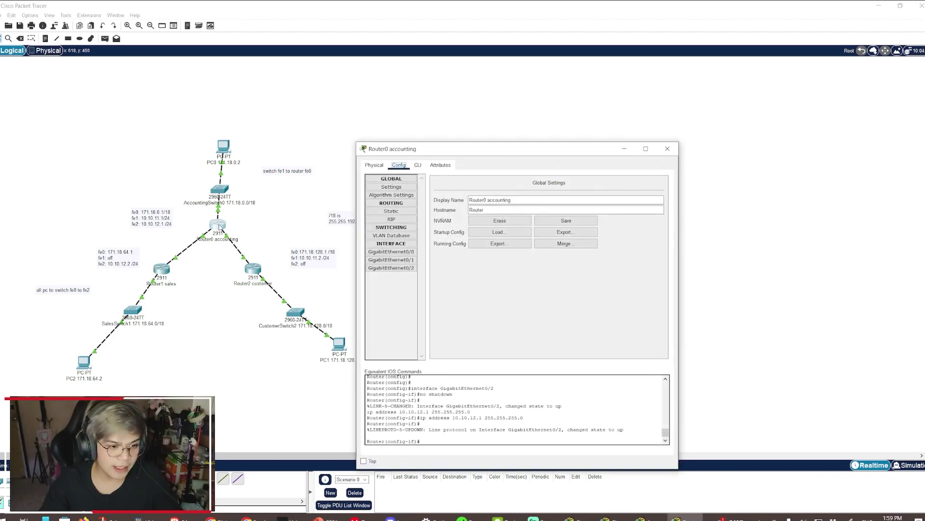
{"action": "left_click", "coordinate": [392, 218]}
{"action": "left_click", "coordinate": [391, 211]}
{"action": "left_click", "coordinate": [487, 193]}
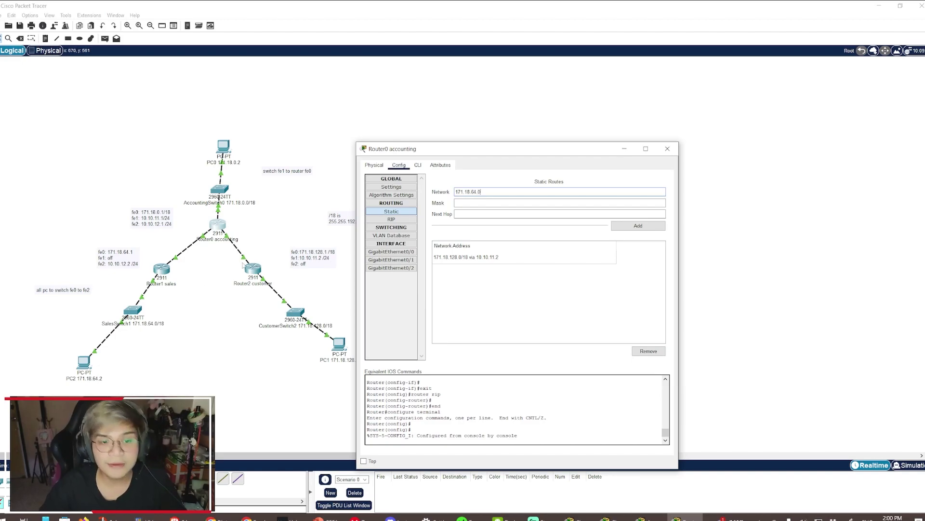
{"action": "left_click", "coordinate": [480, 199]}
{"action": "type", "text": "255."}
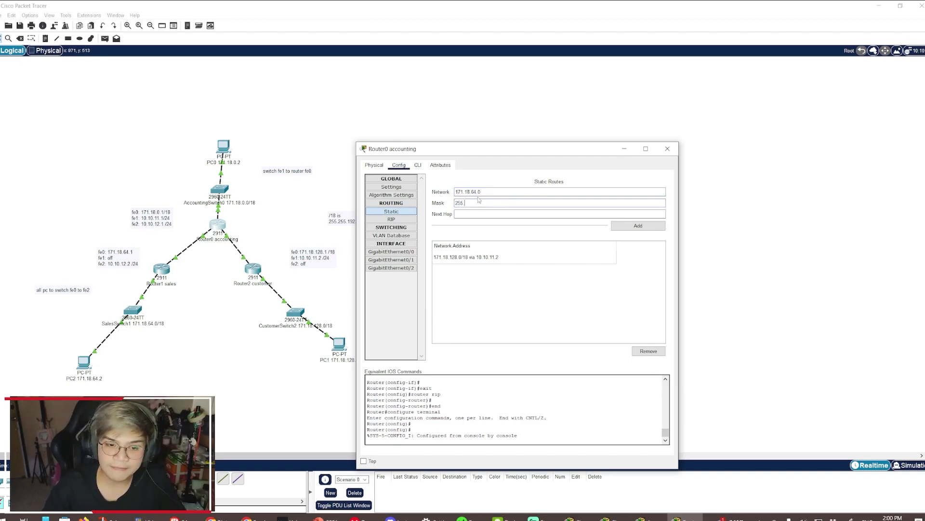
{"action": "type", "text": "255.192.0"}
{"action": "left_click", "coordinate": [472, 213]}
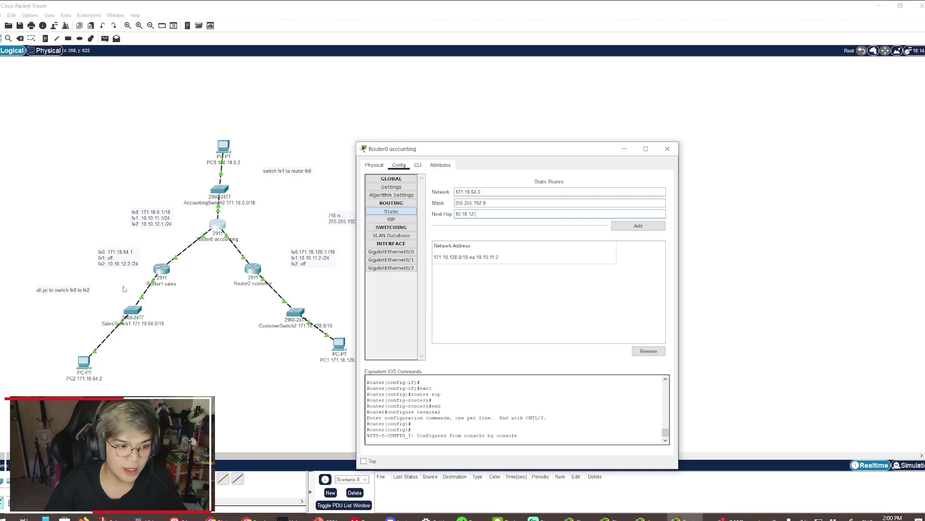
{"action": "left_click", "coordinate": [638, 225]}
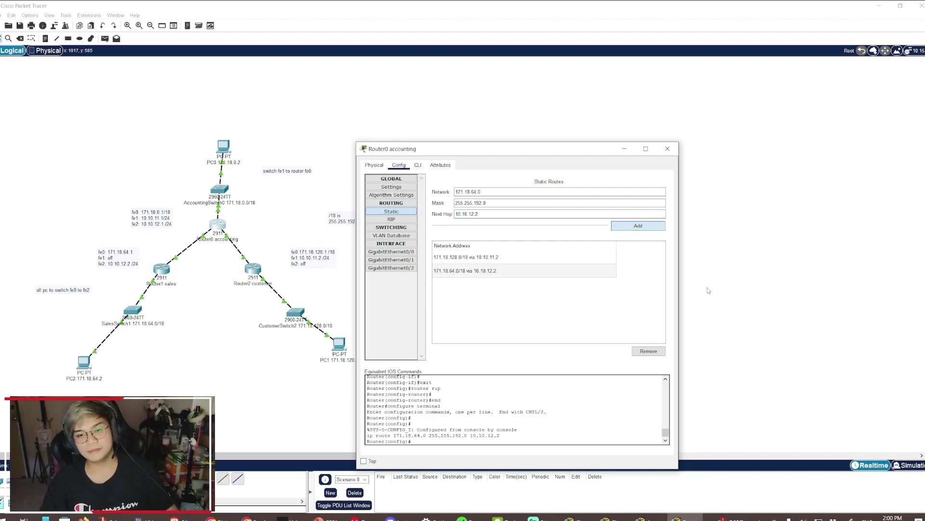
{"action": "left_click", "coordinate": [667, 148]}
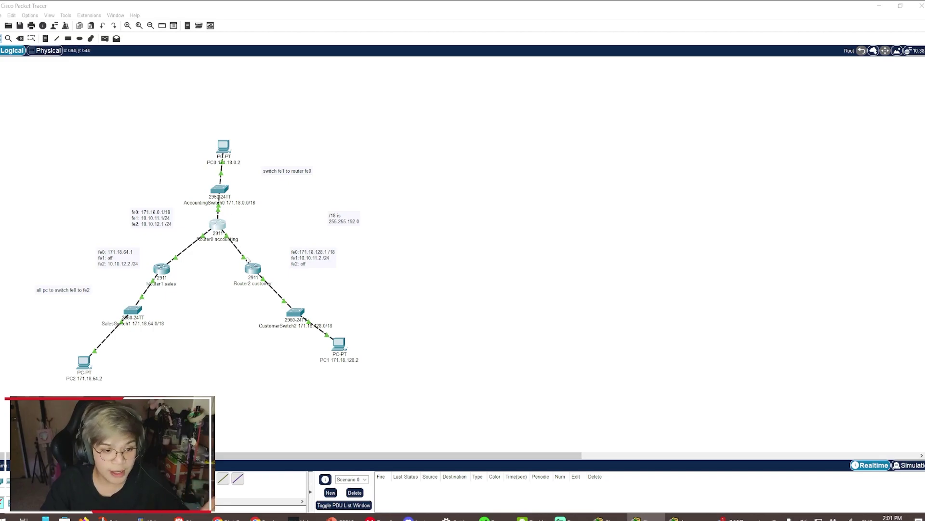
- Add a static route on Router1 sales to network 171.18.128.0, mask 255.255.192.0, with next hop 10.10.12.1
{"action": "left_click", "coordinate": [162, 271]}
{"action": "left_click", "coordinate": [232, 259]}
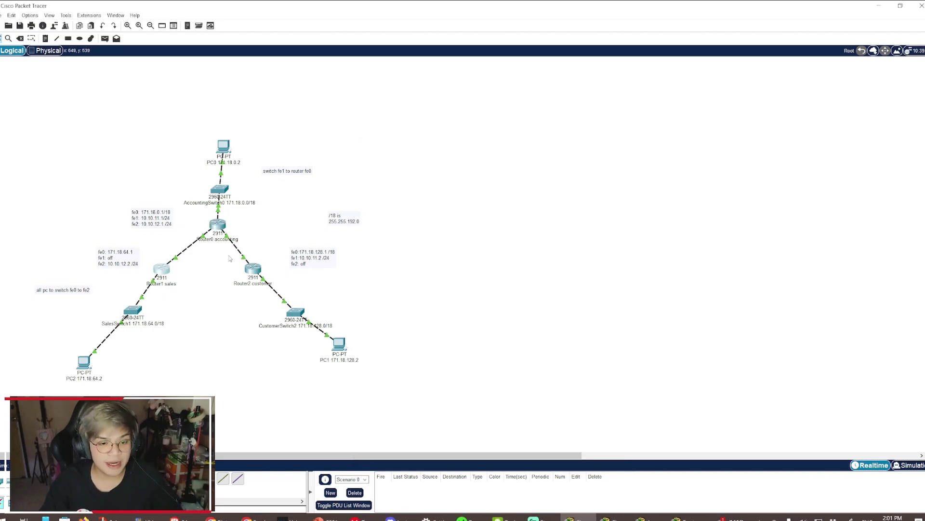
{"action": "left_click", "coordinate": [164, 269]}
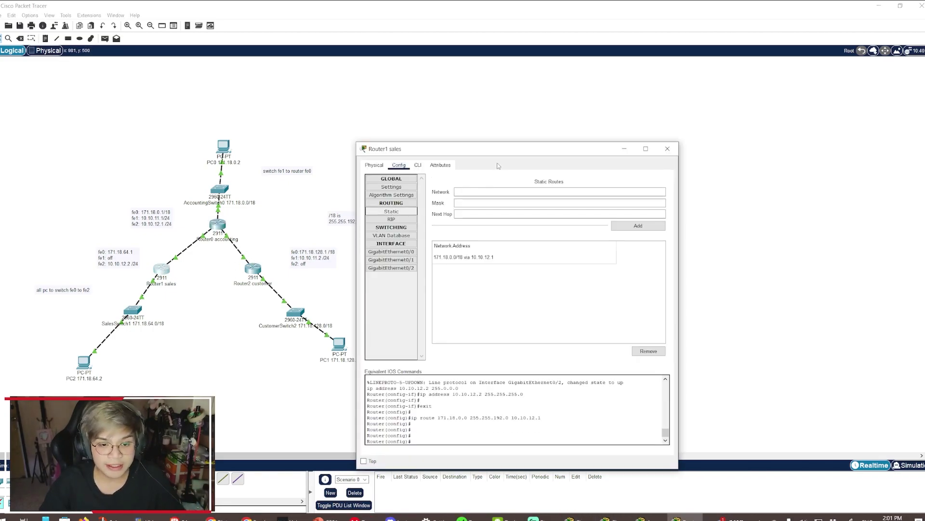
{"action": "left_click_drag", "start_coordinate": [483, 150], "coordinate": [534, 84]}
{"action": "left_click", "coordinate": [523, 124]}
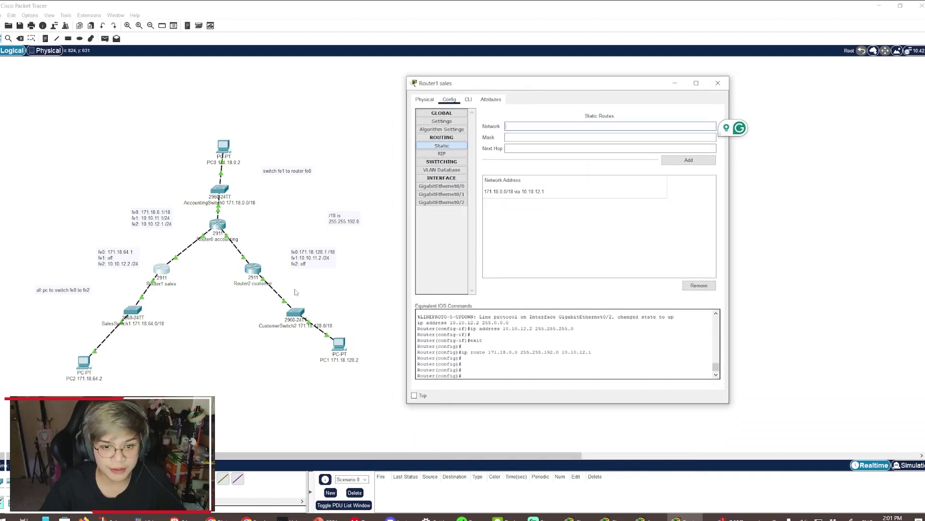
{"action": "type", "text": "171.18.128.0"}
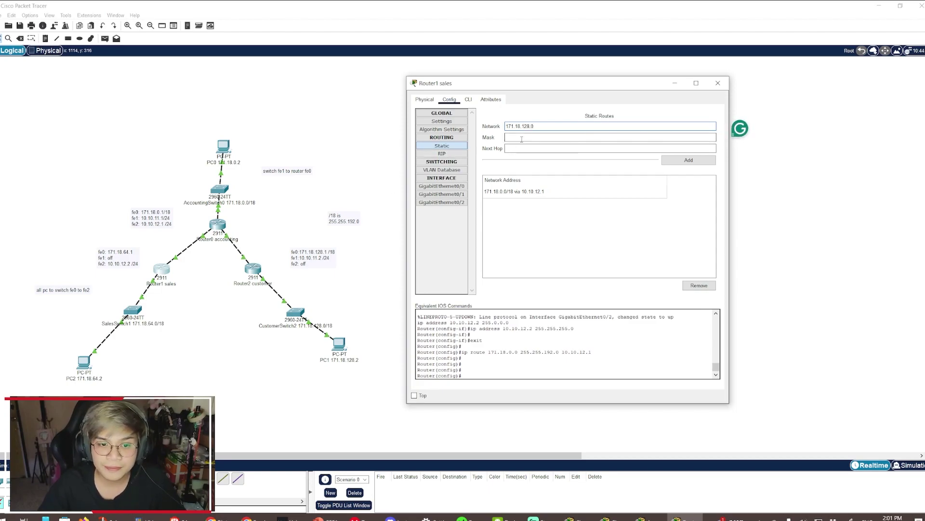
{"action": "left_click", "coordinate": [522, 138]}
{"action": "type", "text": "255.255.192.0"}
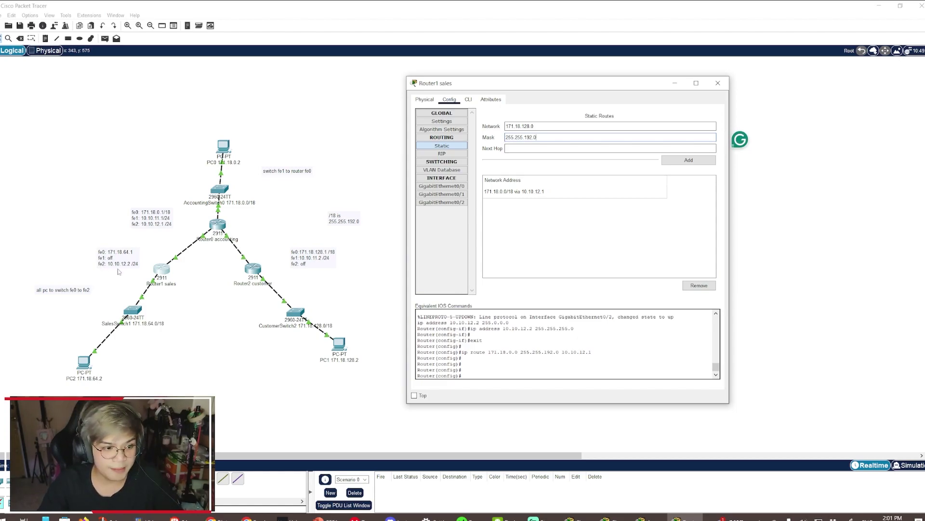
{"action": "left_click", "coordinate": [524, 149]}
{"action": "type", "text": "10.1"}
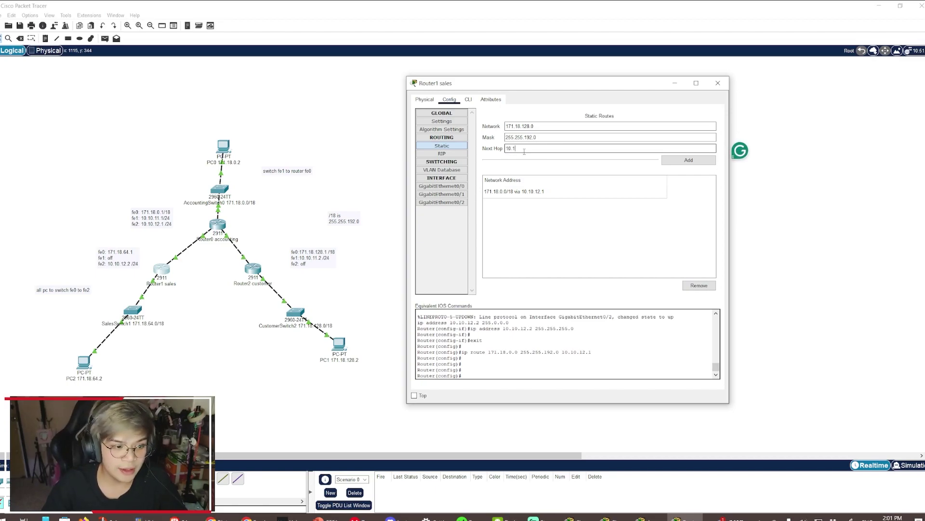
{"action": "type", "text": "0.12.1"}
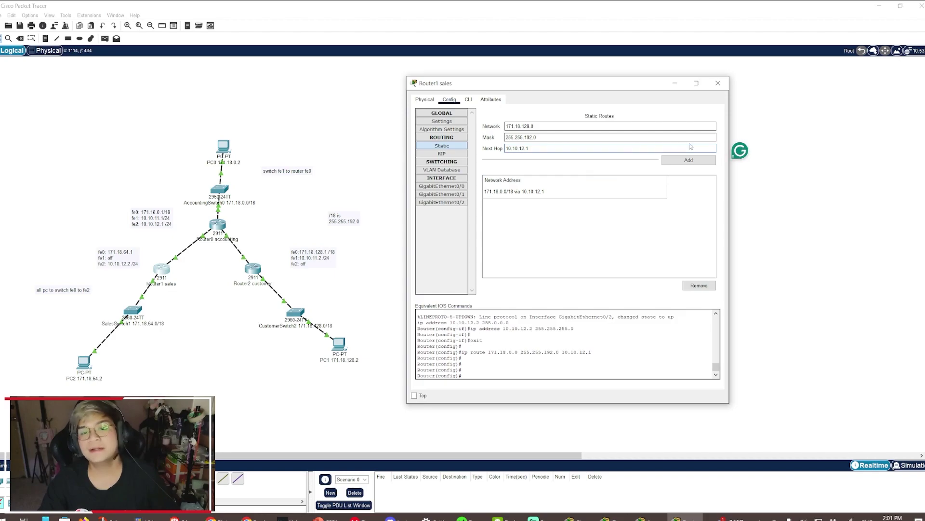
{"action": "left_click", "coordinate": [688, 160]}
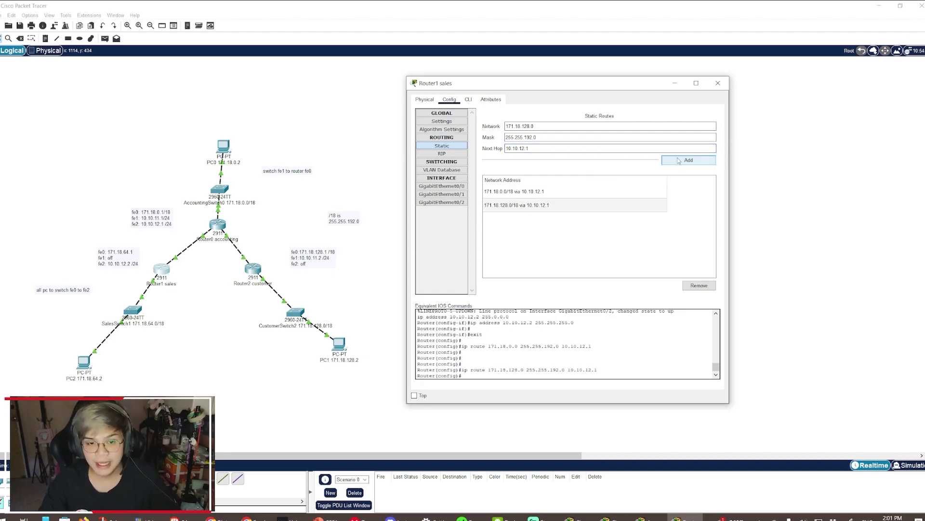
{"action": "left_click", "coordinate": [718, 82]}
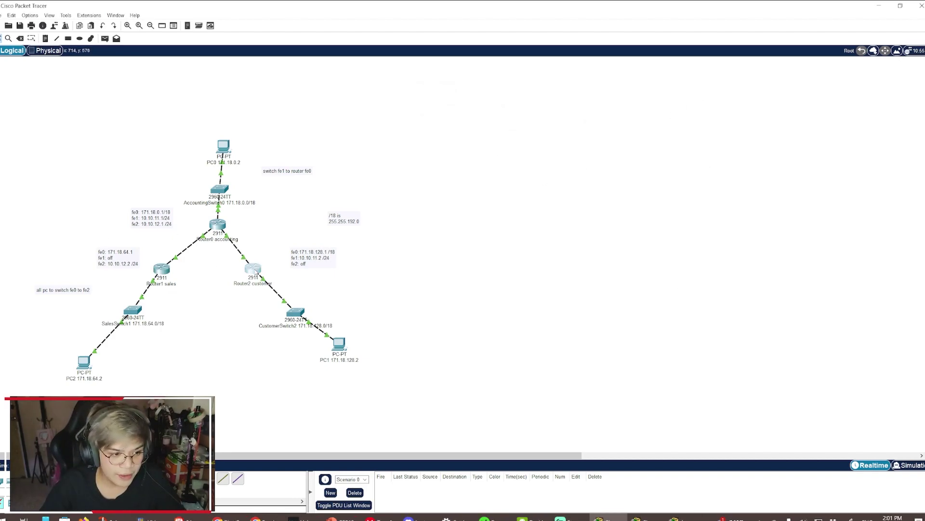
- Add a static route on Router2 customer to network 171.18.64.0, mask 255.255.192.0, with next hop 10.10.11.1
{"action": "left_click", "coordinate": [254, 270]}
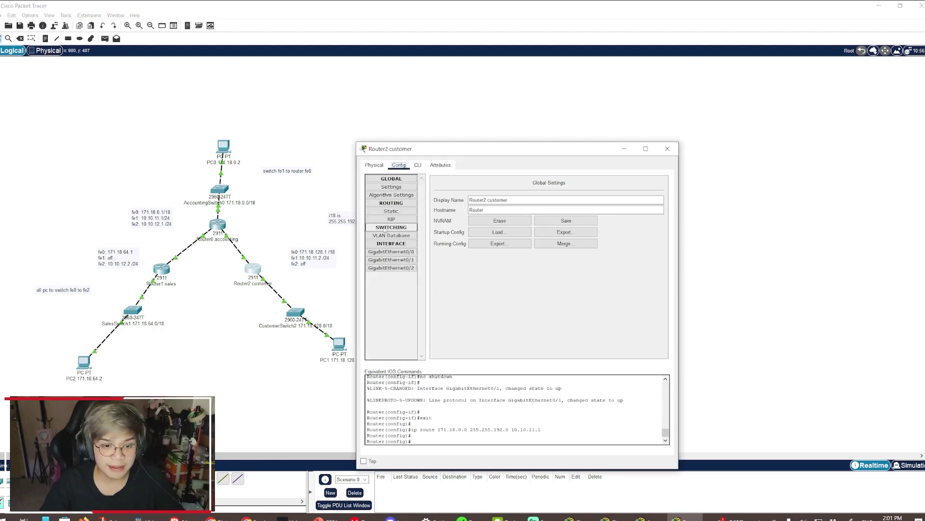
{"action": "left_click", "coordinate": [392, 211]}
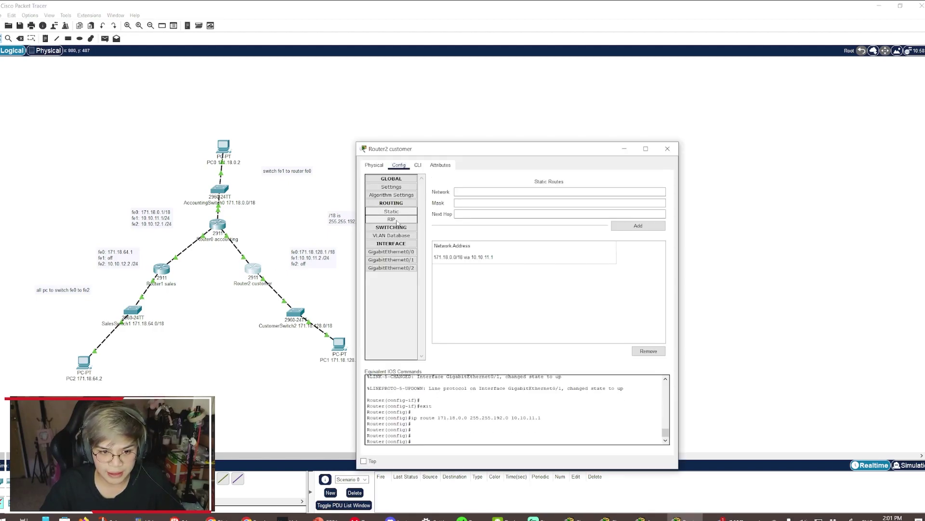
{"action": "left_click", "coordinate": [396, 222]}
{"action": "left_click", "coordinate": [391, 211]}
{"action": "left_click", "coordinate": [494, 192]}
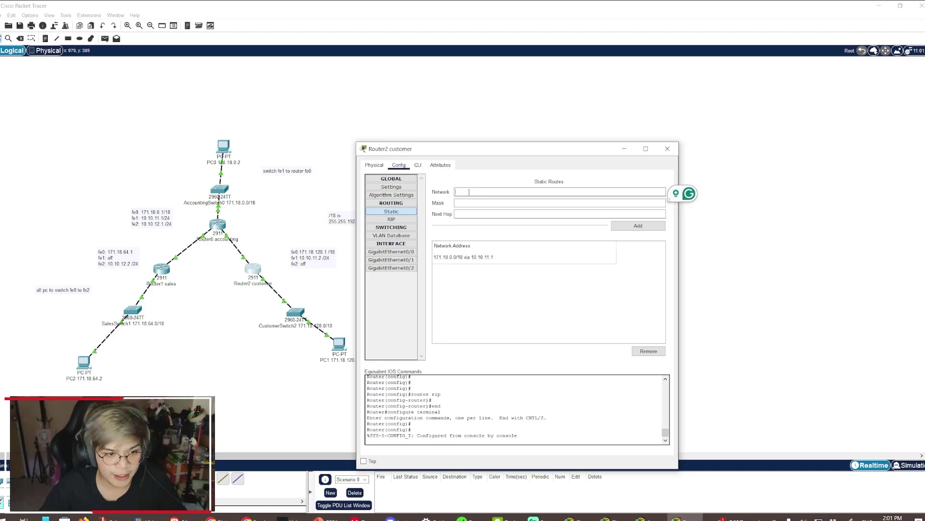
{"action": "type", "text": "171.18"}
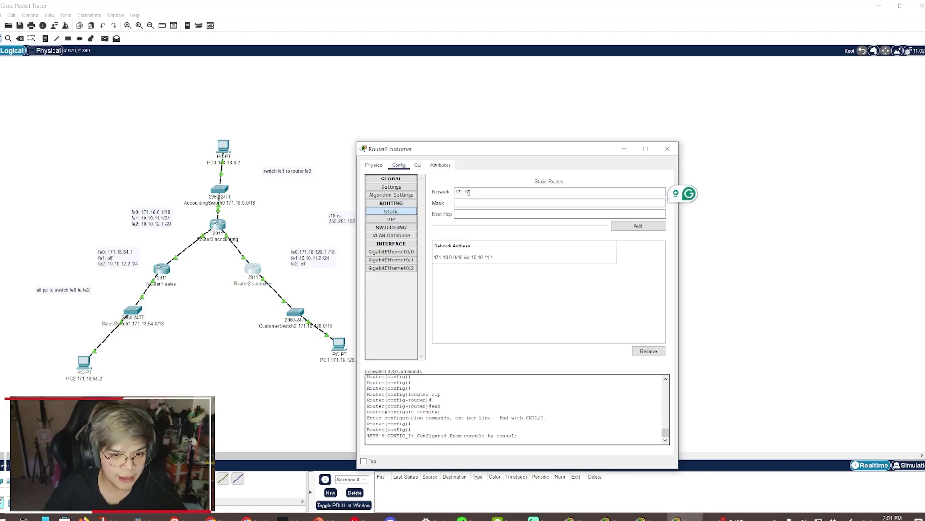
{"action": "type", "text": ".64.0"}
{"action": "left_click", "coordinate": [460, 203]}
{"action": "type", "text": "255.2"}
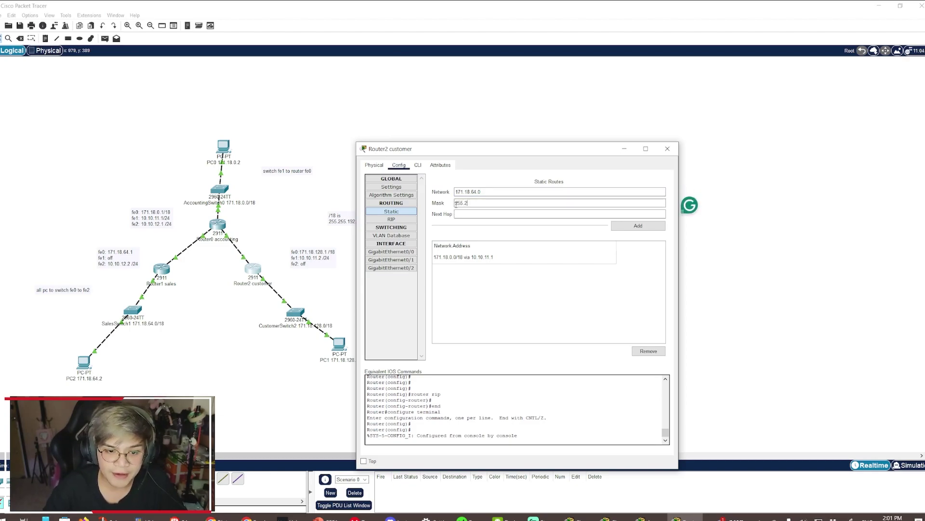
{"action": "type", "text": "55.192.0"}
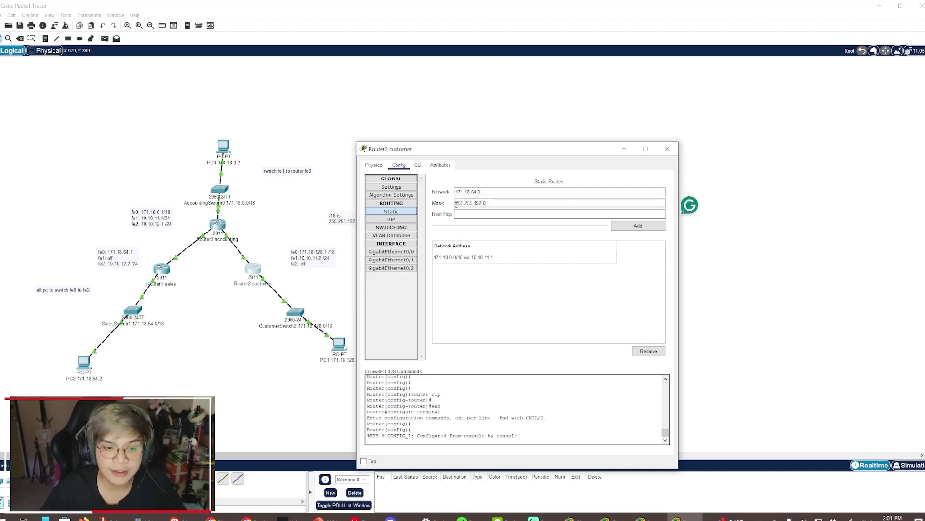
{"action": "key", "text": "Tab"}
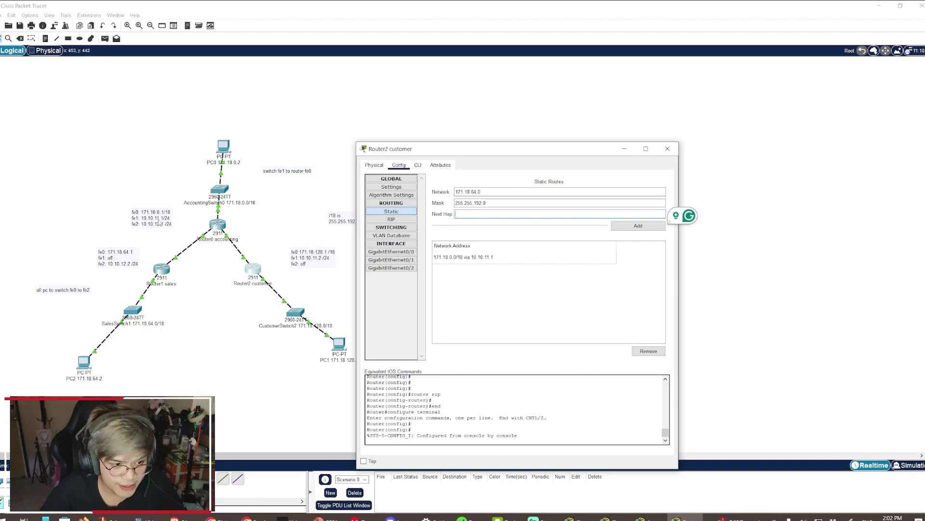
{"action": "left_click", "coordinate": [495, 217]}
{"action": "type", "text": "10.10.11.1"}
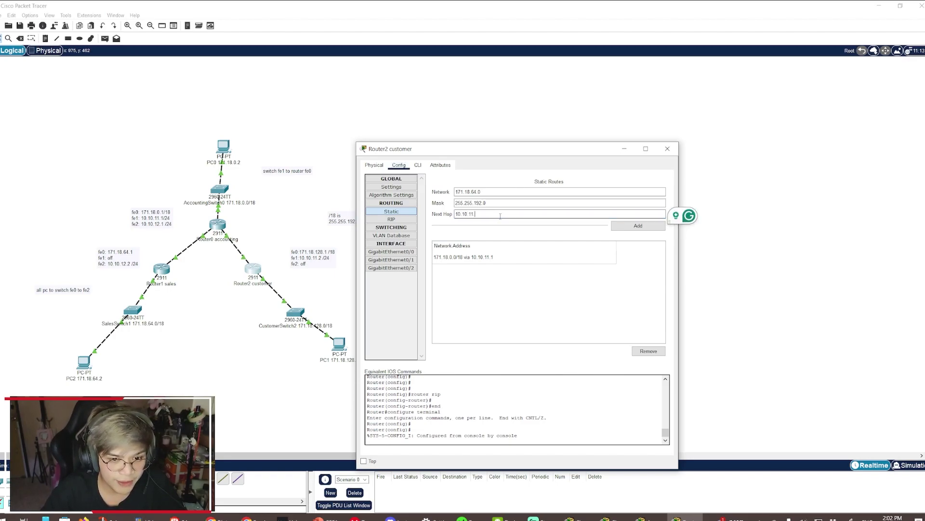
{"action": "left_click", "coordinate": [629, 227]}
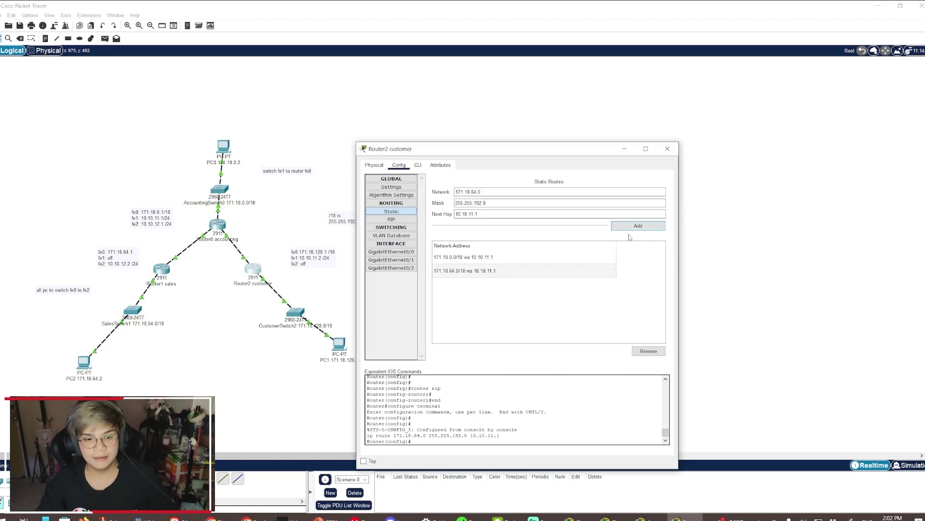
{"action": "left_click", "coordinate": [668, 149]}
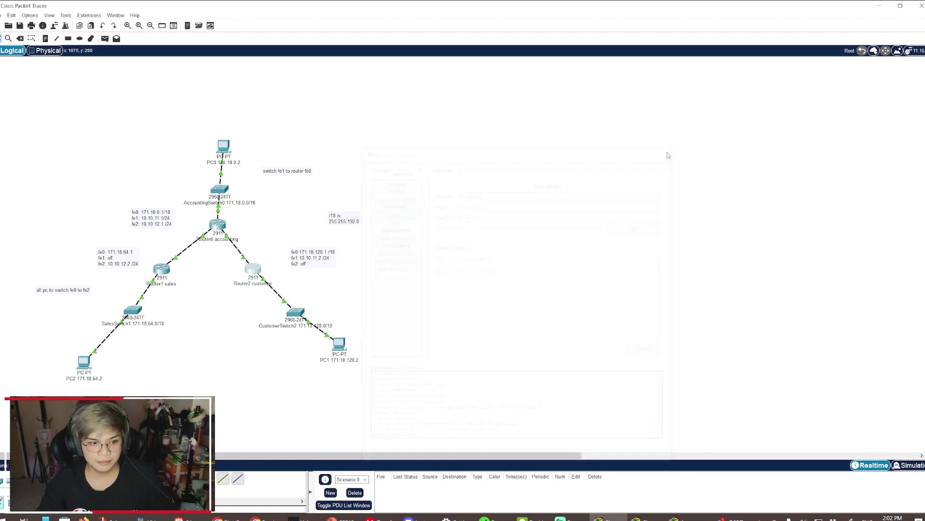
- Ping the customer PC at 171.18.128.2 from the command prompt of the sales PC, PC2
{"action": "left_click", "coordinate": [84, 362]}
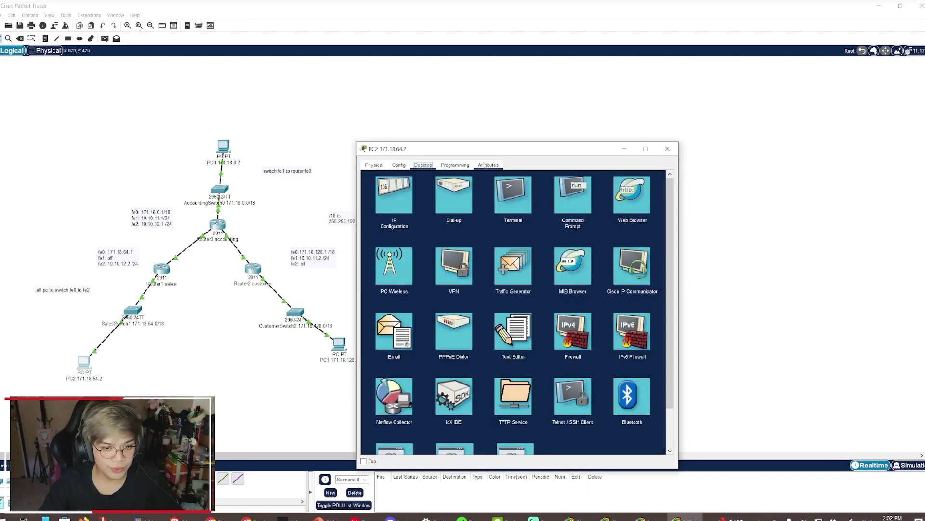
{"action": "left_click_drag", "start_coordinate": [501, 149], "coordinate": [626, 87]}
{"action": "left_click", "coordinate": [687, 122]}
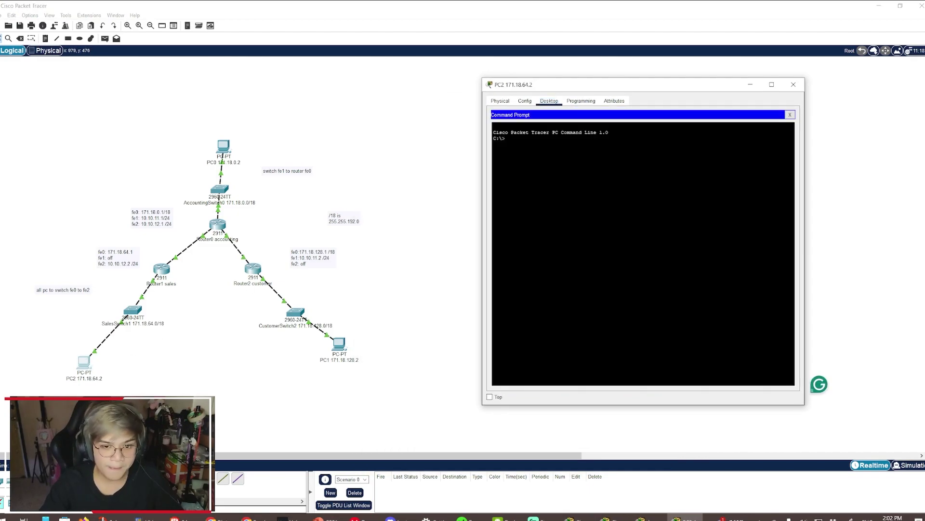
{"action": "type", "text": "ping "}
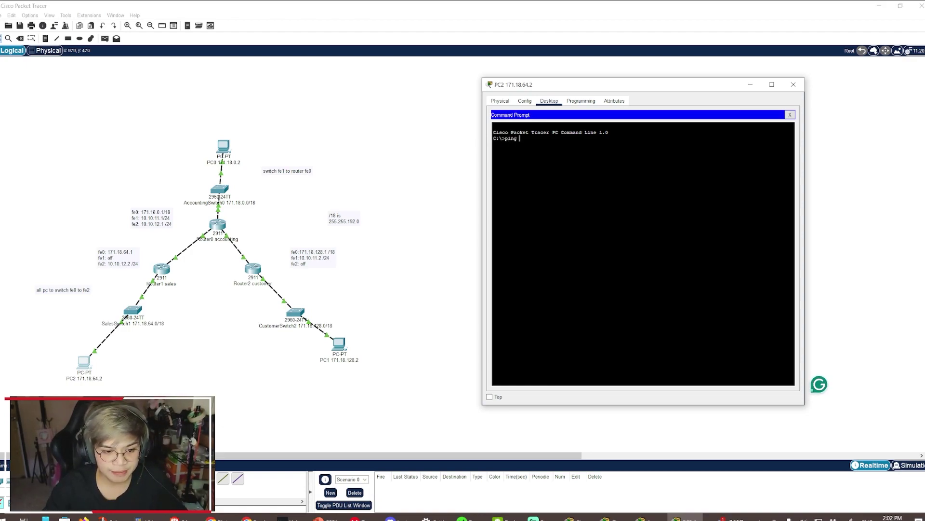
{"action": "type", "text": "171.1"}
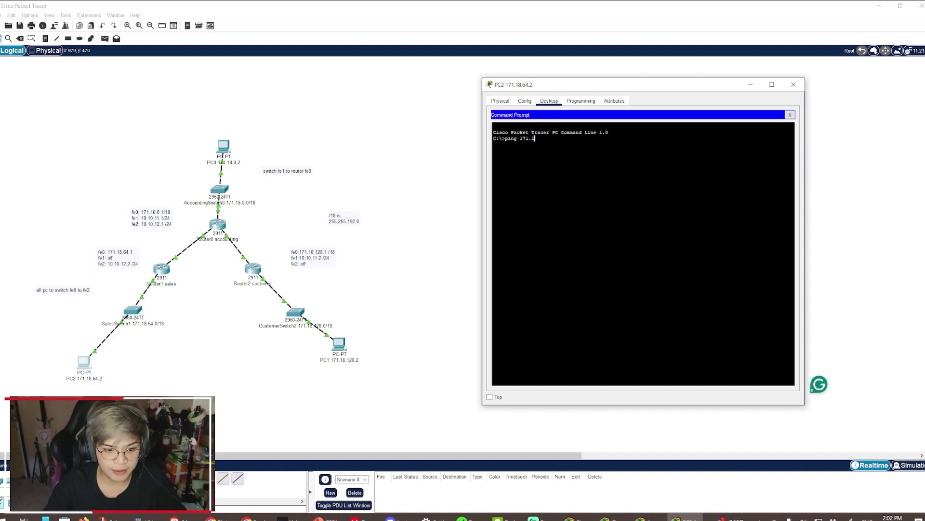
{"action": "type", "text": "8.128.2"}
{"action": "key", "text": "Return"}
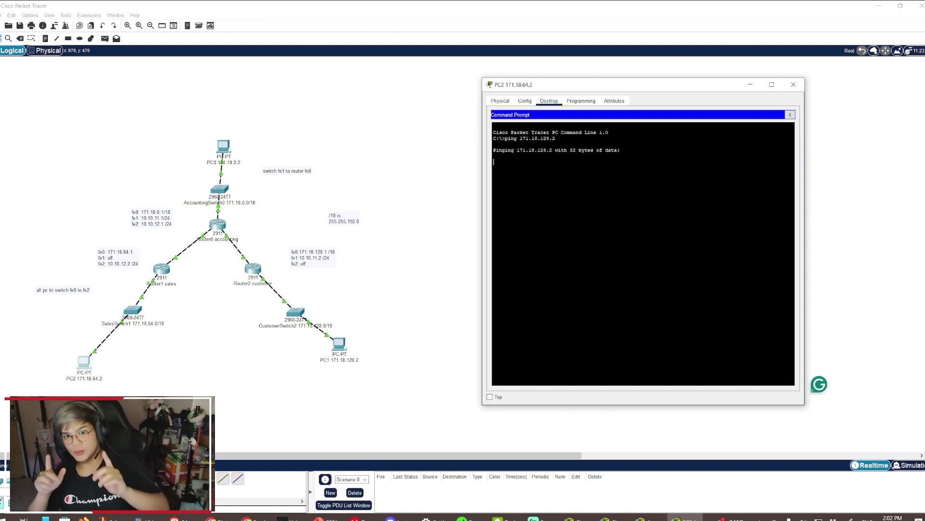